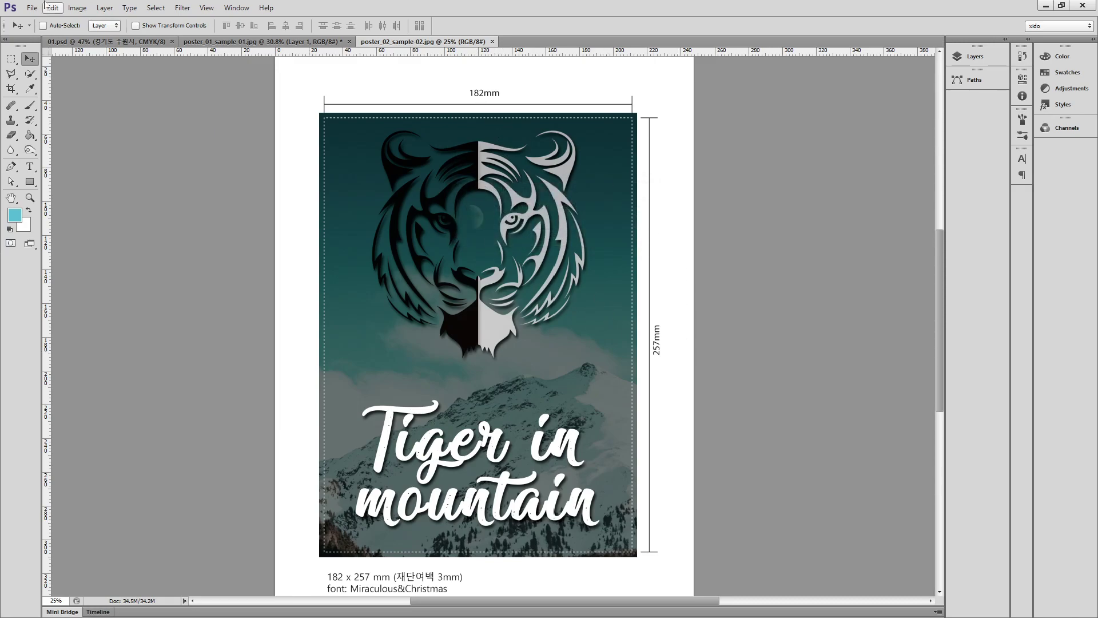
Step: Start a new document and set its size to 188 mm wide by 263 mm high
click(32, 7)
click(46, 18)
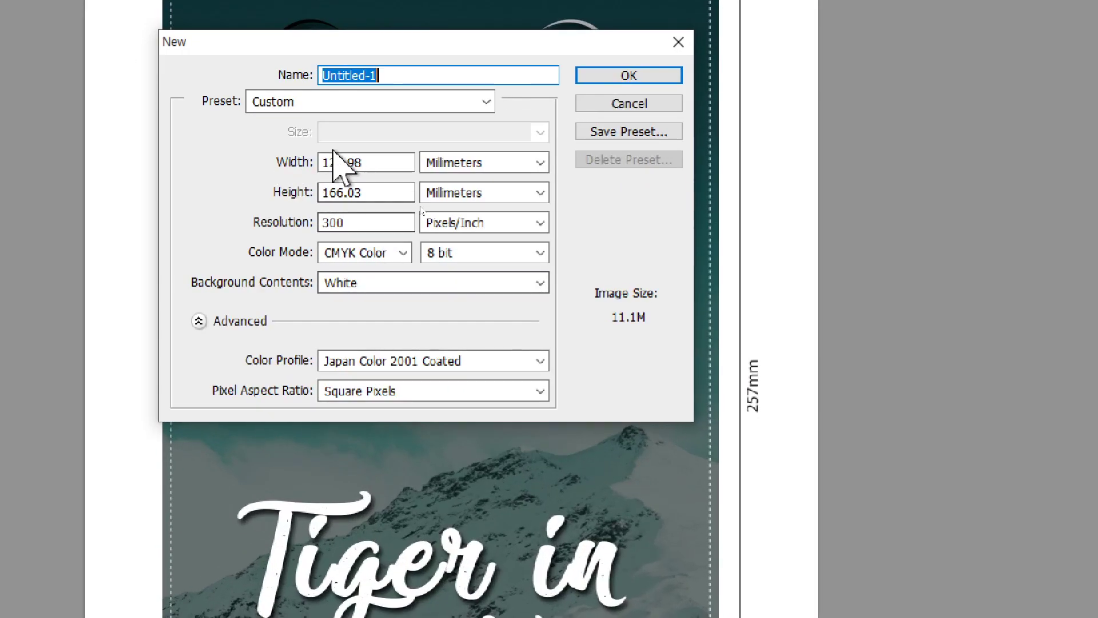
drag(370, 165, 270, 171)
text(182)
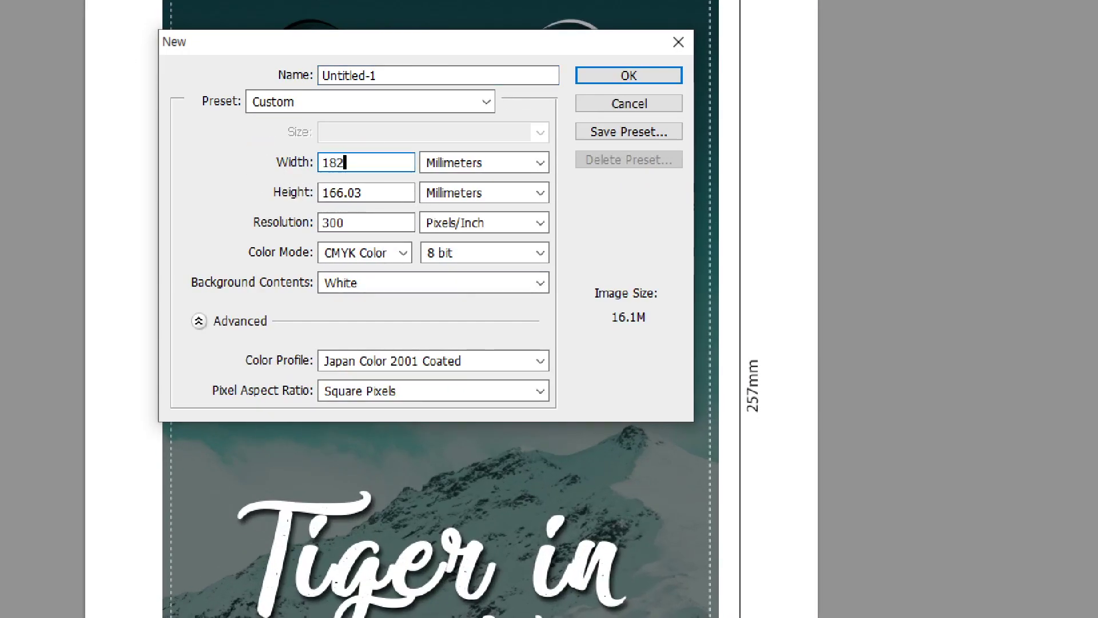
drag(345, 163, 339, 163)
text(8)
key(Tab)
text(257)
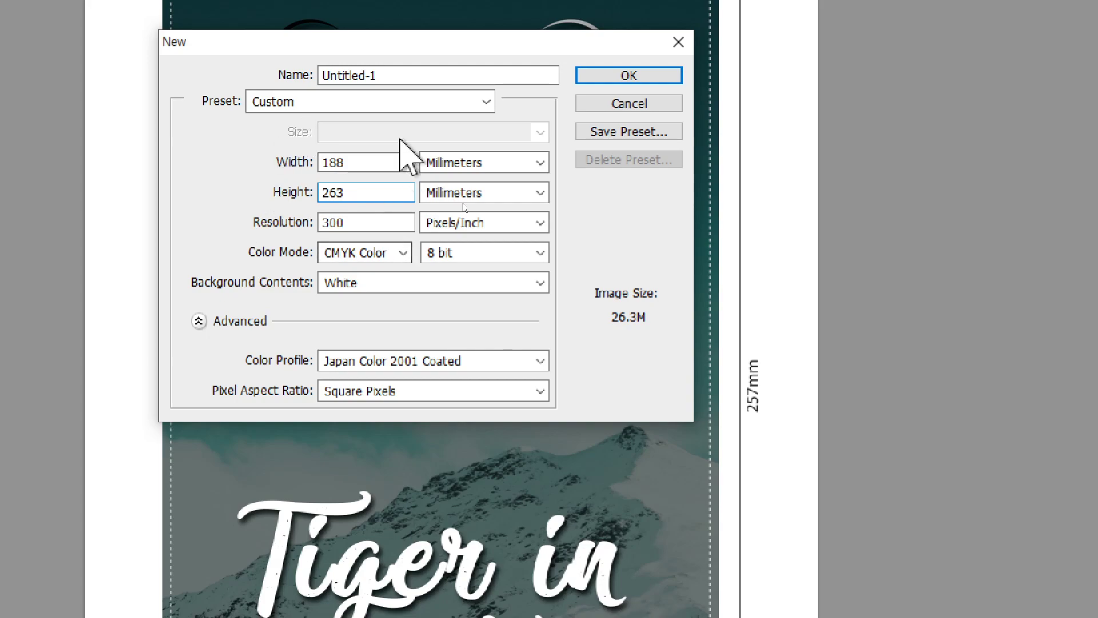
Step: Set the color profile to Don't Color Manage this Document and create the new document
click(481, 361)
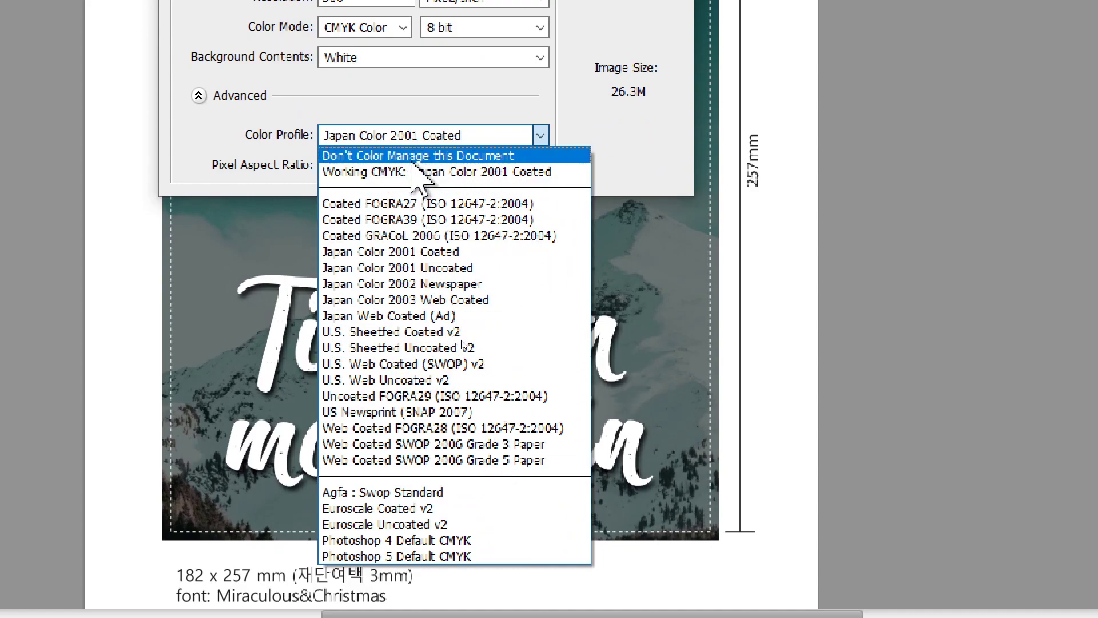
click(413, 160)
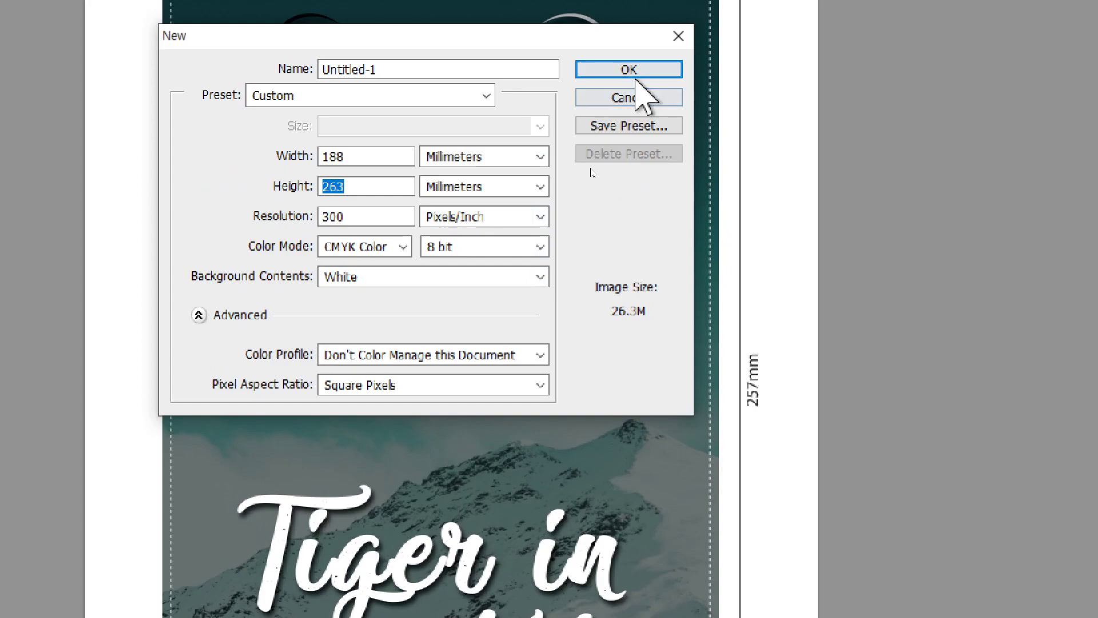
click(647, 80)
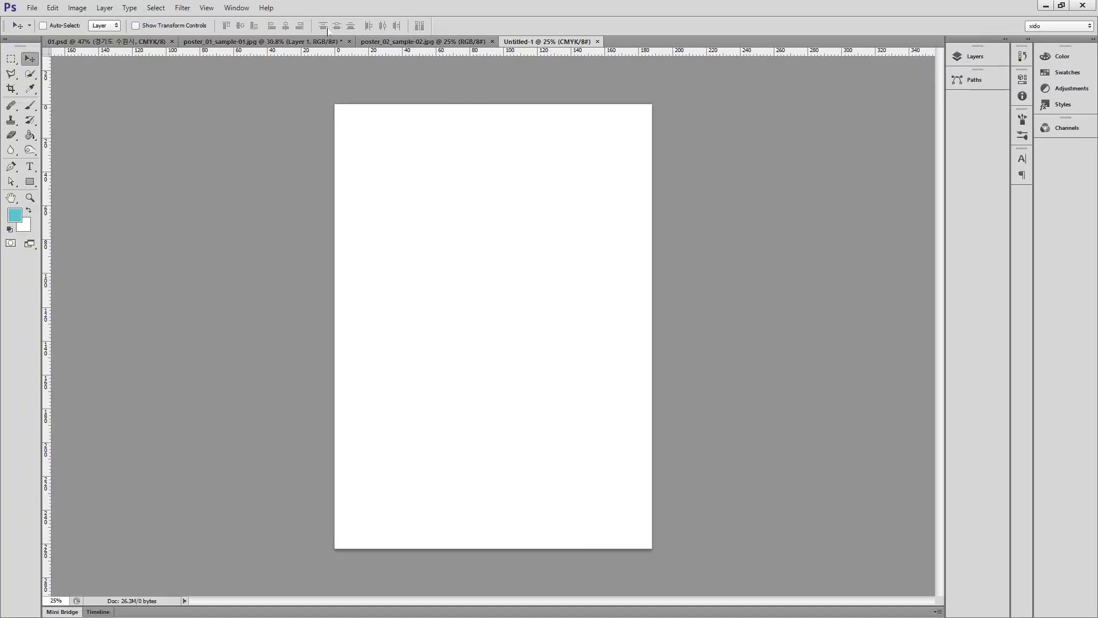
Step: Add a horizontal guide at 3 mm to mark the bleed along the page's upper edge
ctrl+click(390, 89)
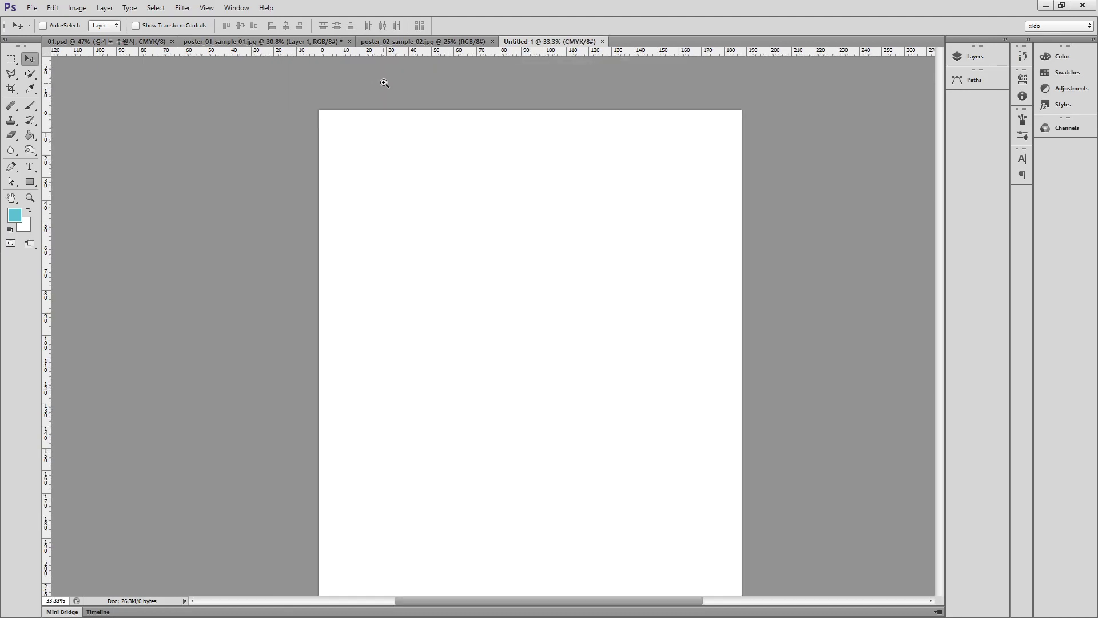
drag(396, 53, 422, 35)
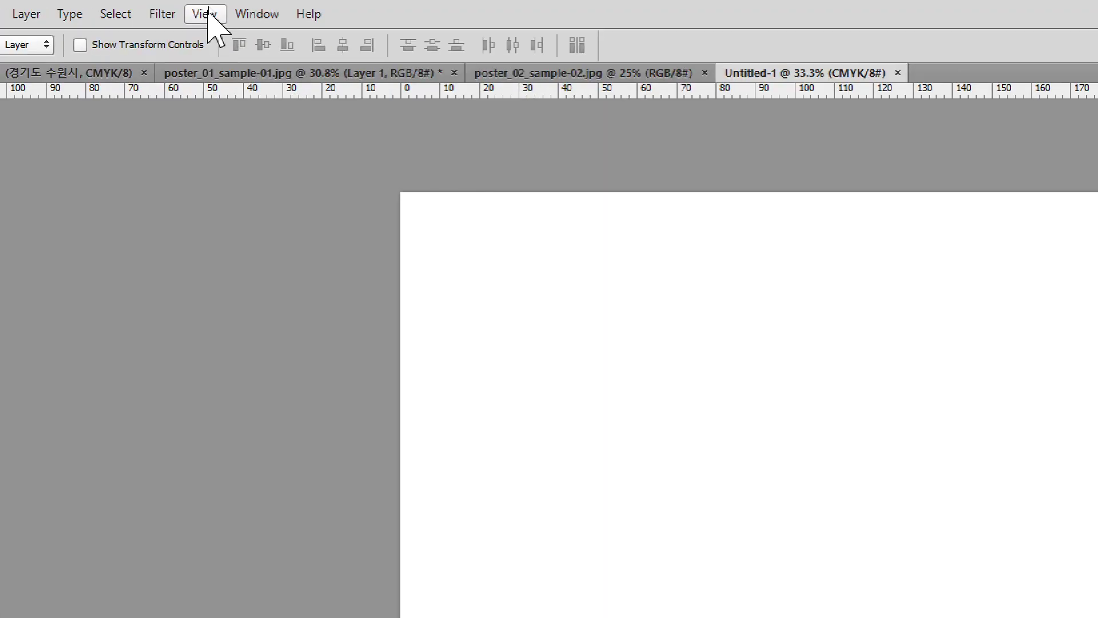
click(208, 9)
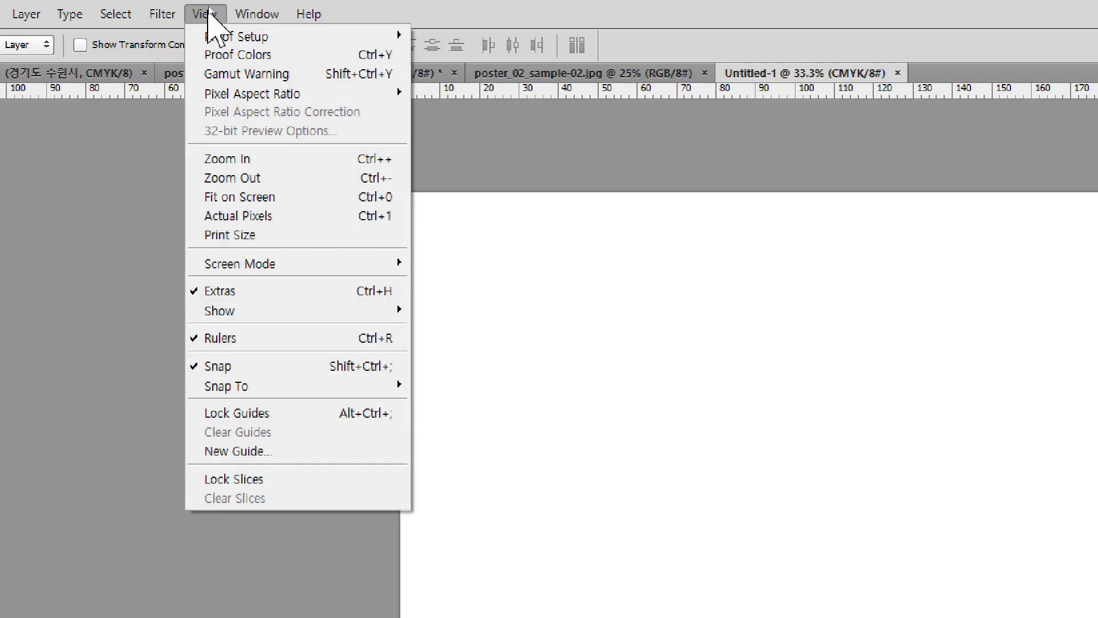
click(238, 452)
drag(268, 254, 589, 259)
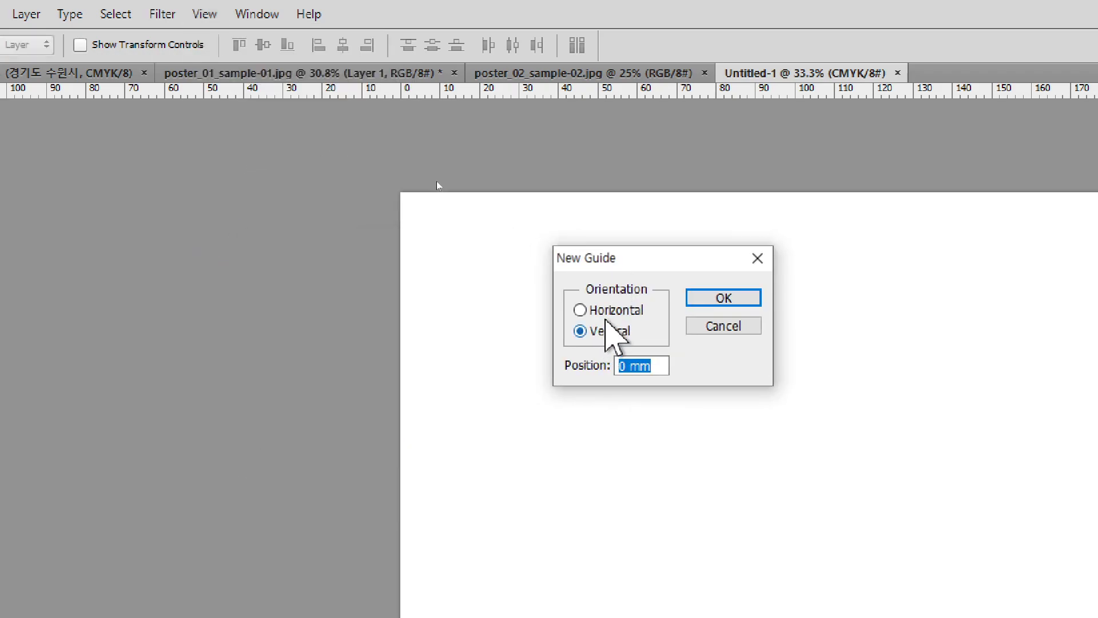
click(614, 311)
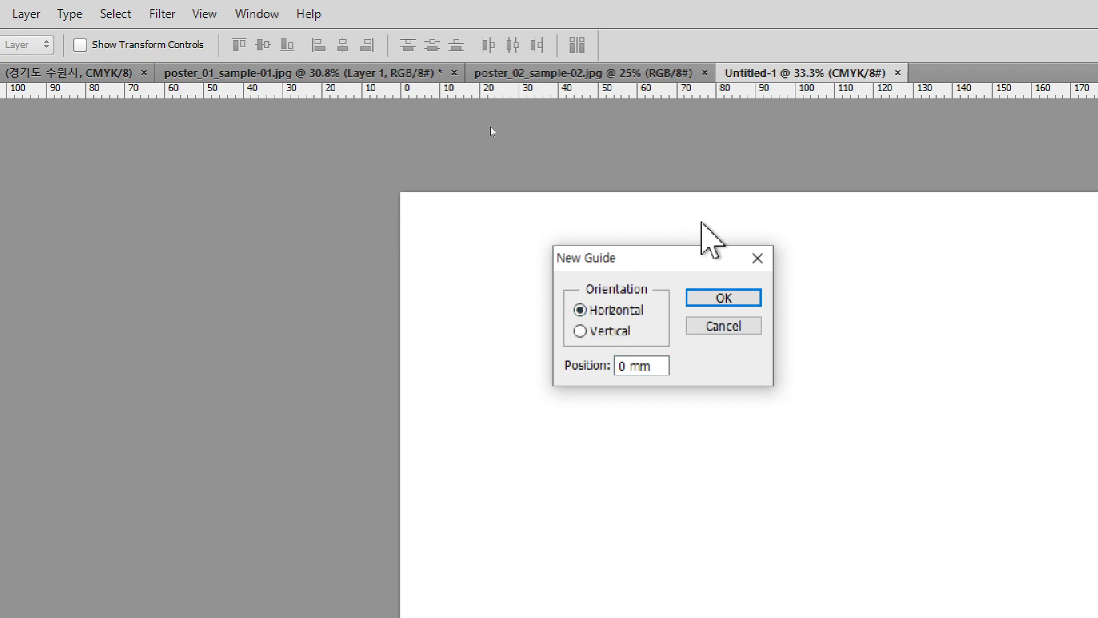
click(607, 332)
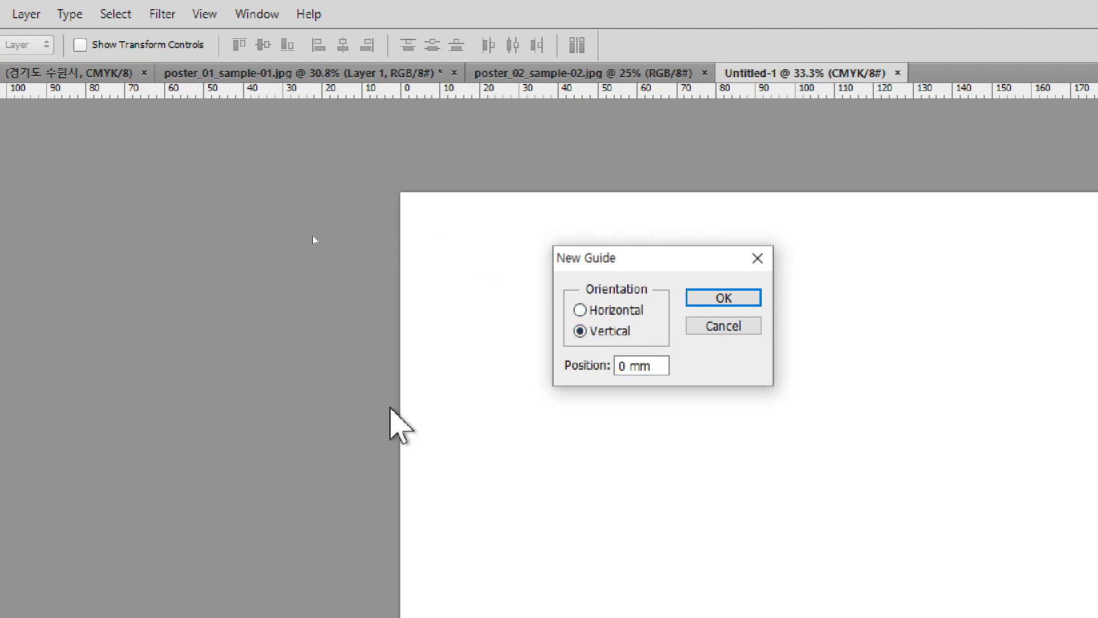
click(617, 309)
double_click(623, 366)
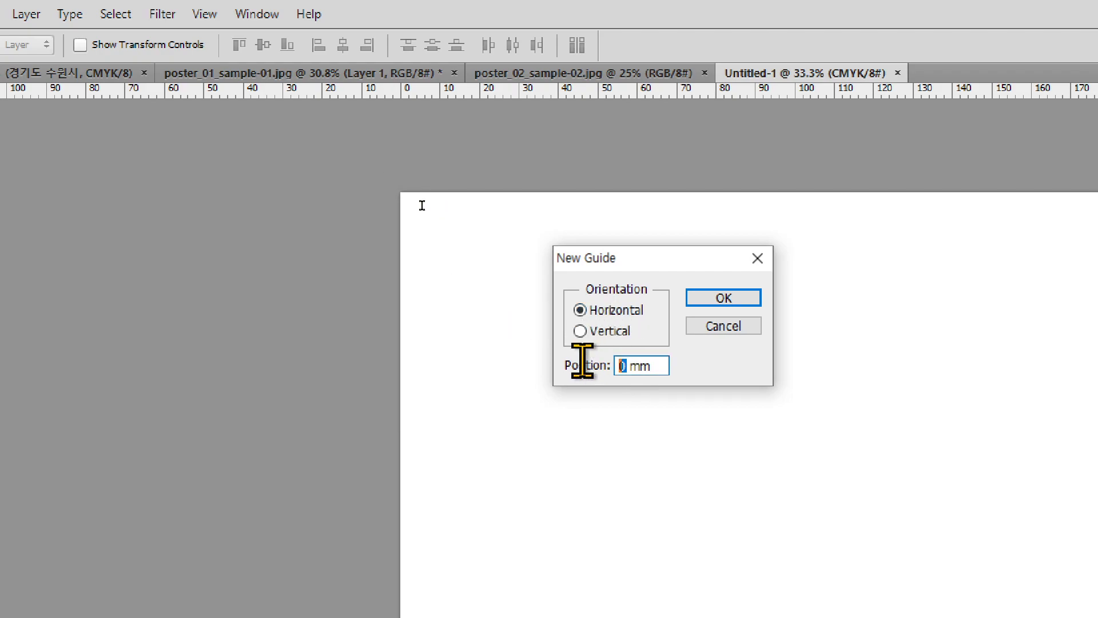
text(3)
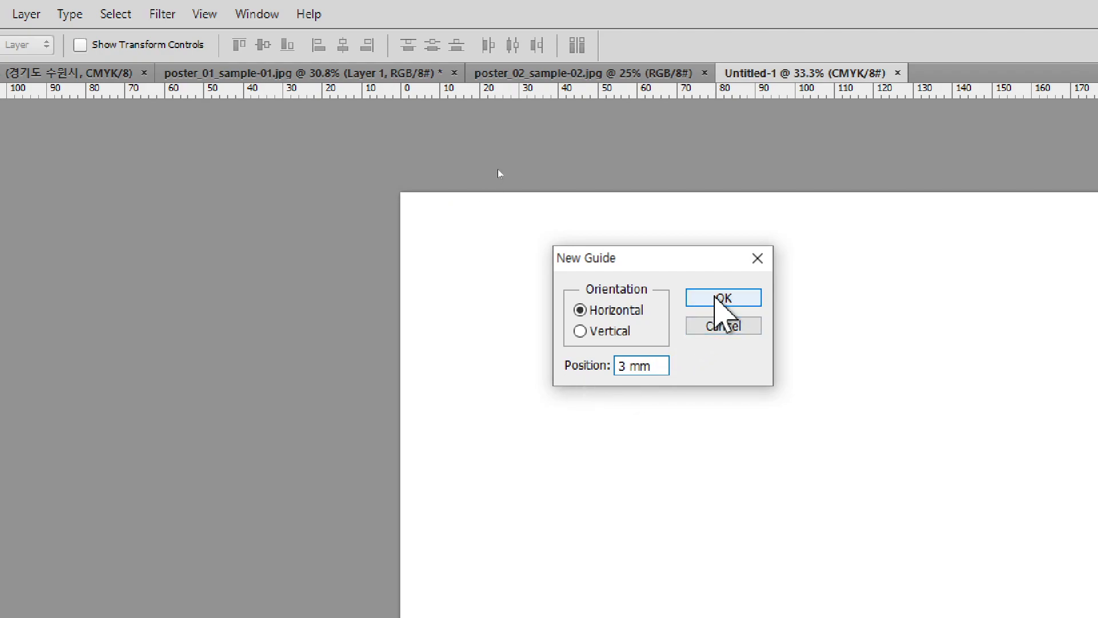
click(722, 298)
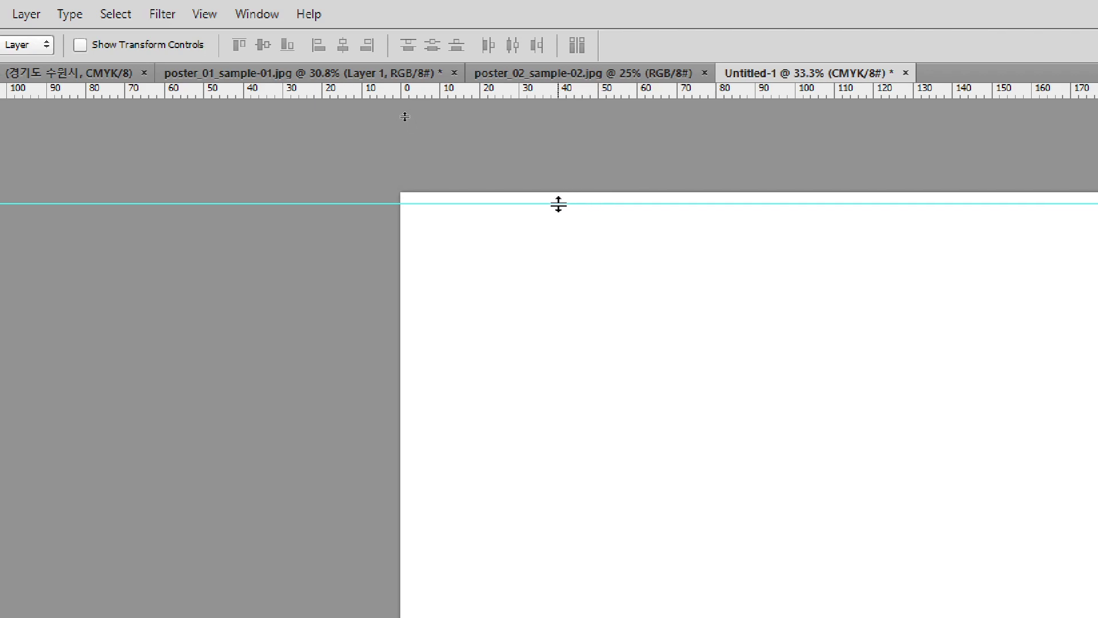
Step: Add a vertical guide at 3 mm to mark the bleed along the page's left edge
click(198, 14)
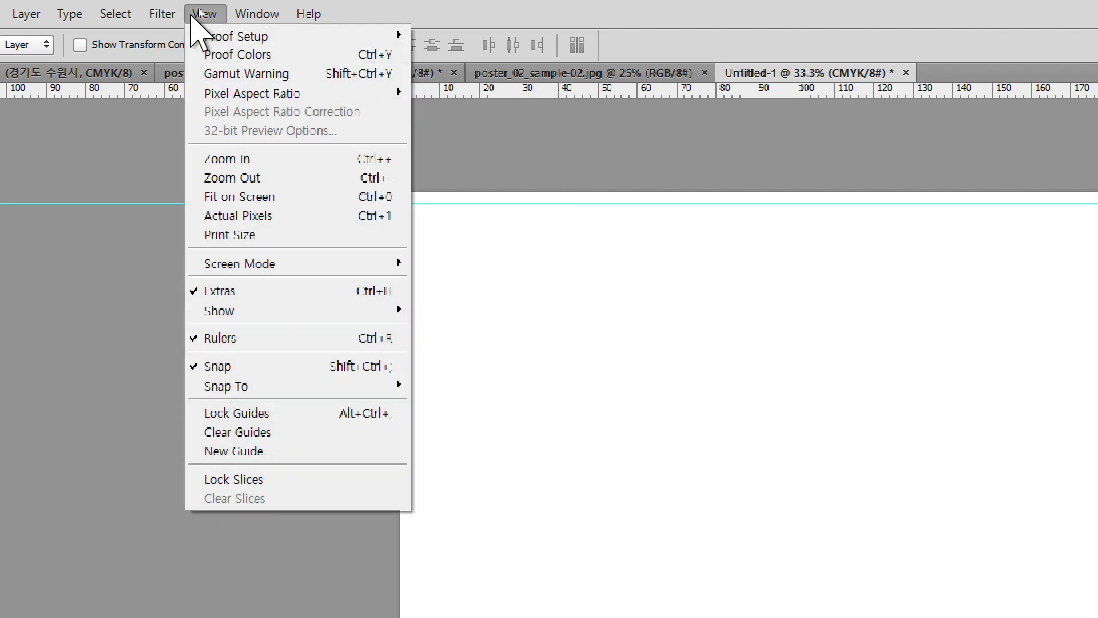
click(314, 452)
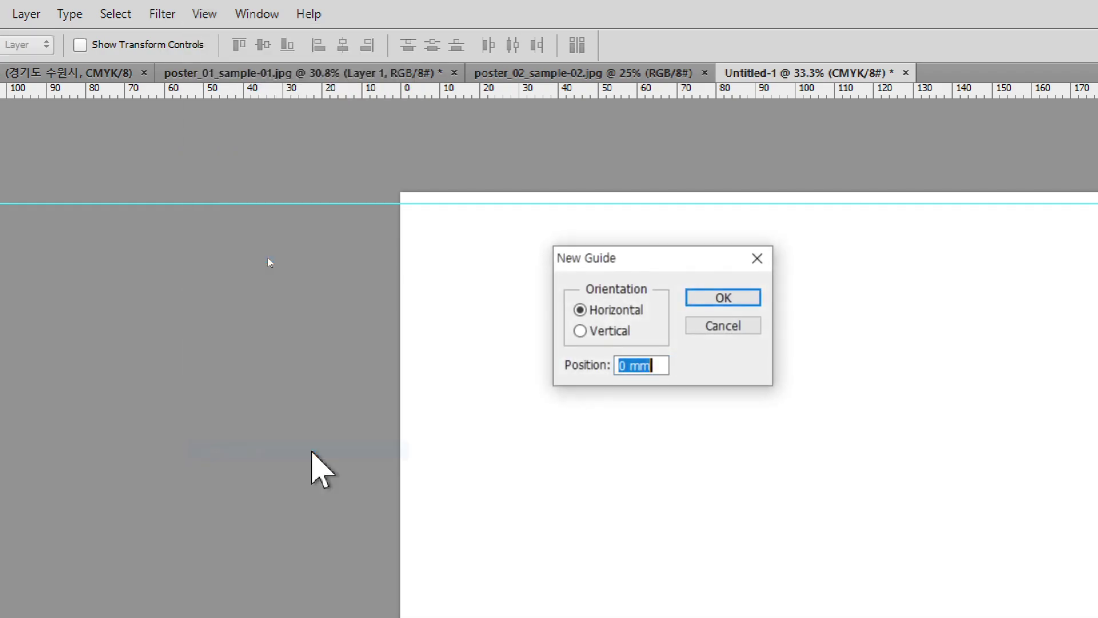
click(626, 334)
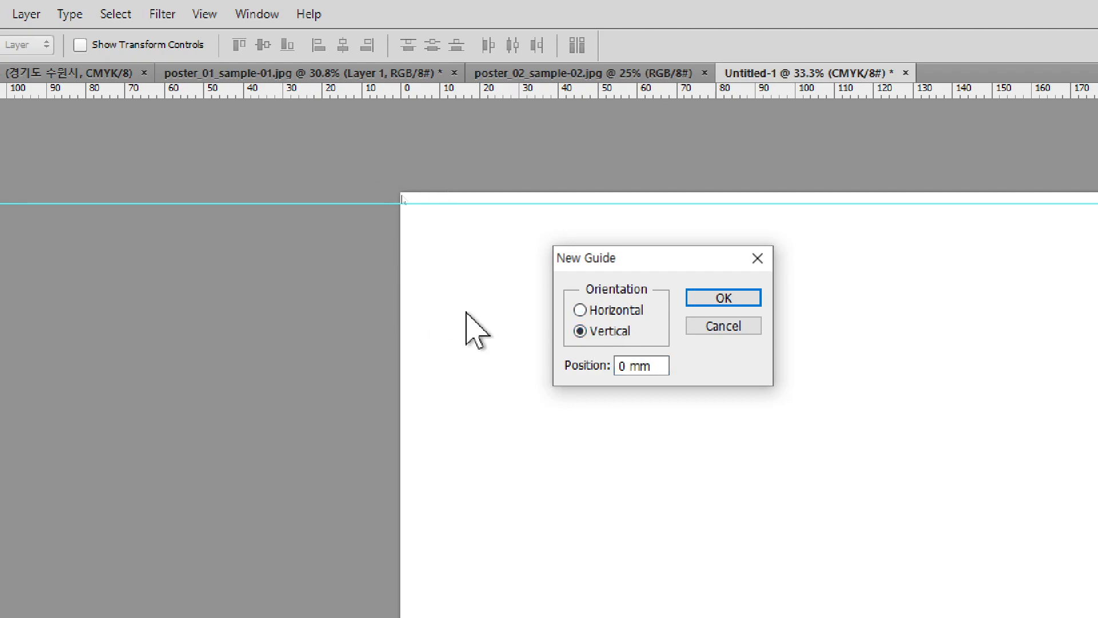
drag(657, 369, 571, 366)
text(3)
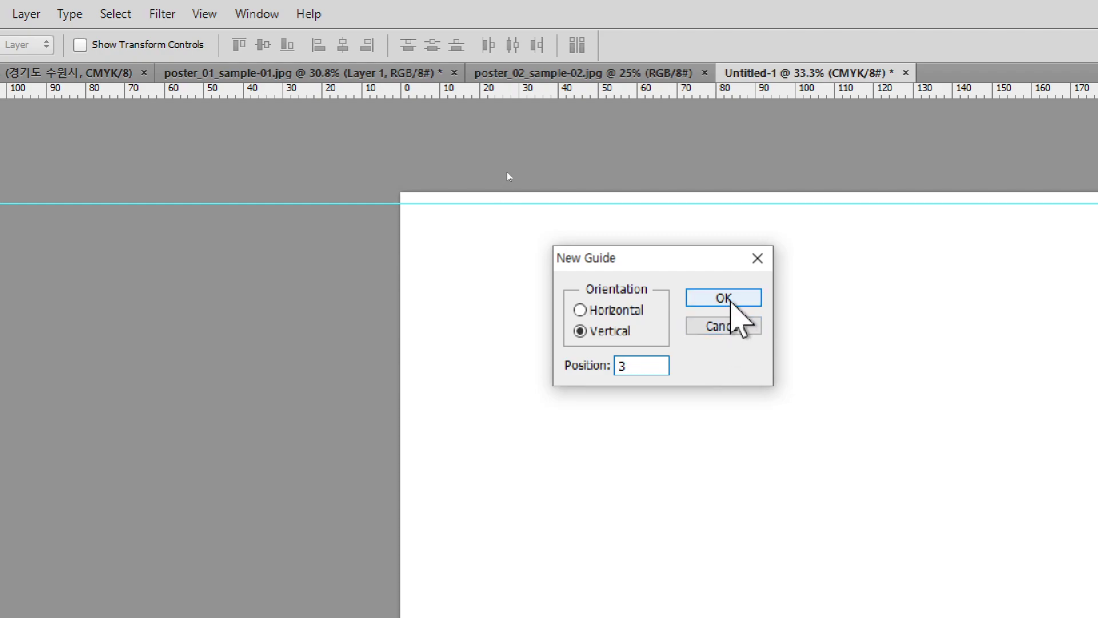
click(730, 301)
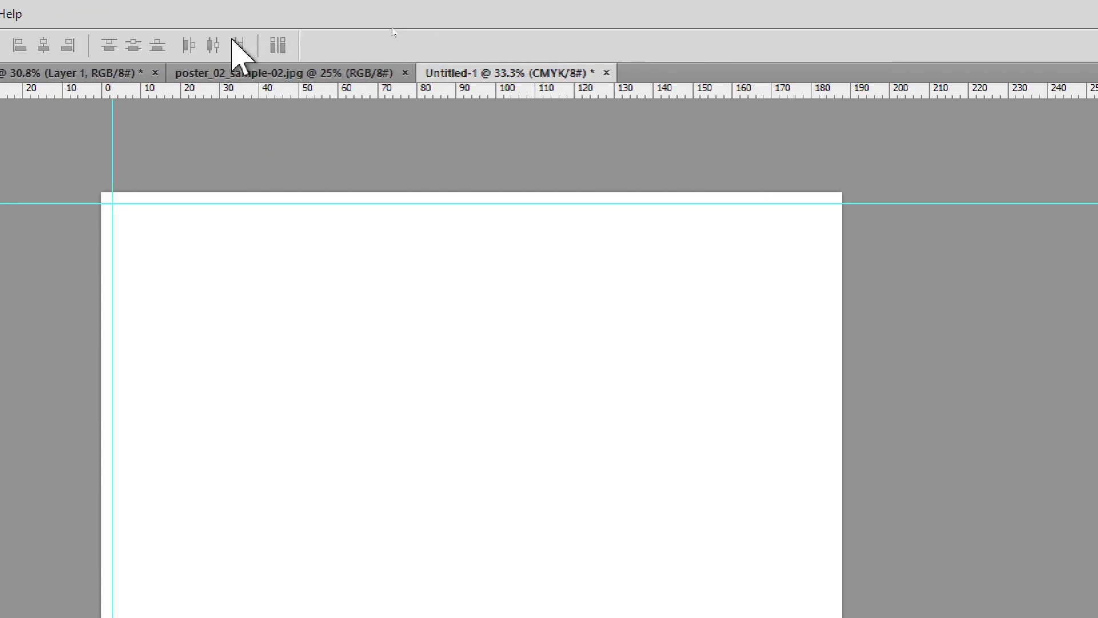
Step: Check the poster_02_sample-02.jpg reference, then add a vertical guide at 185 mm in the new document for the right bleed
click(246, 74)
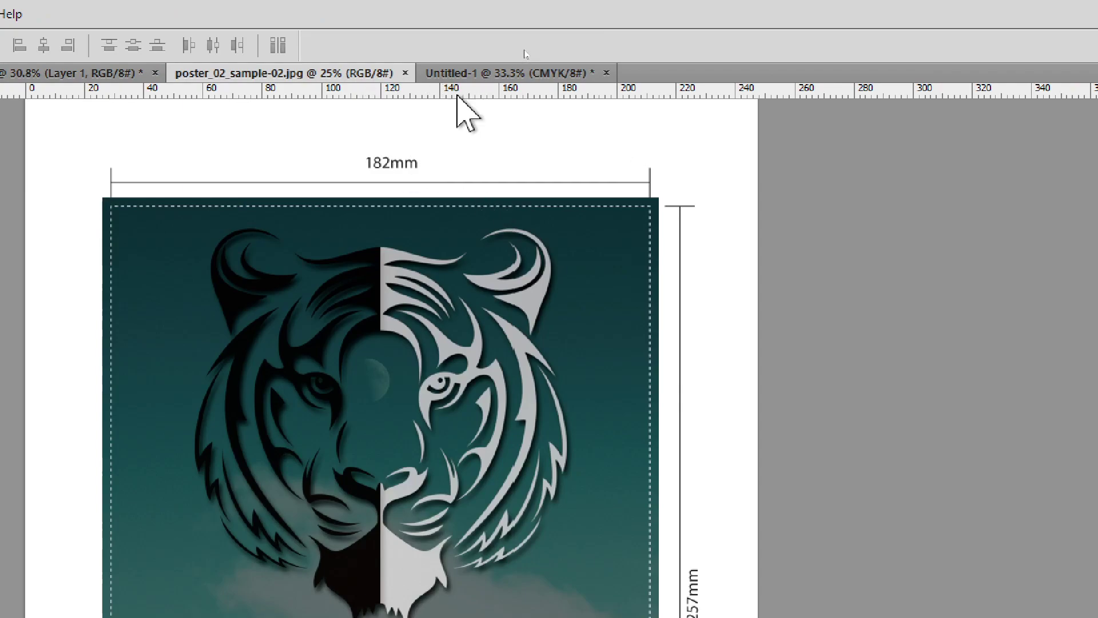
click(484, 74)
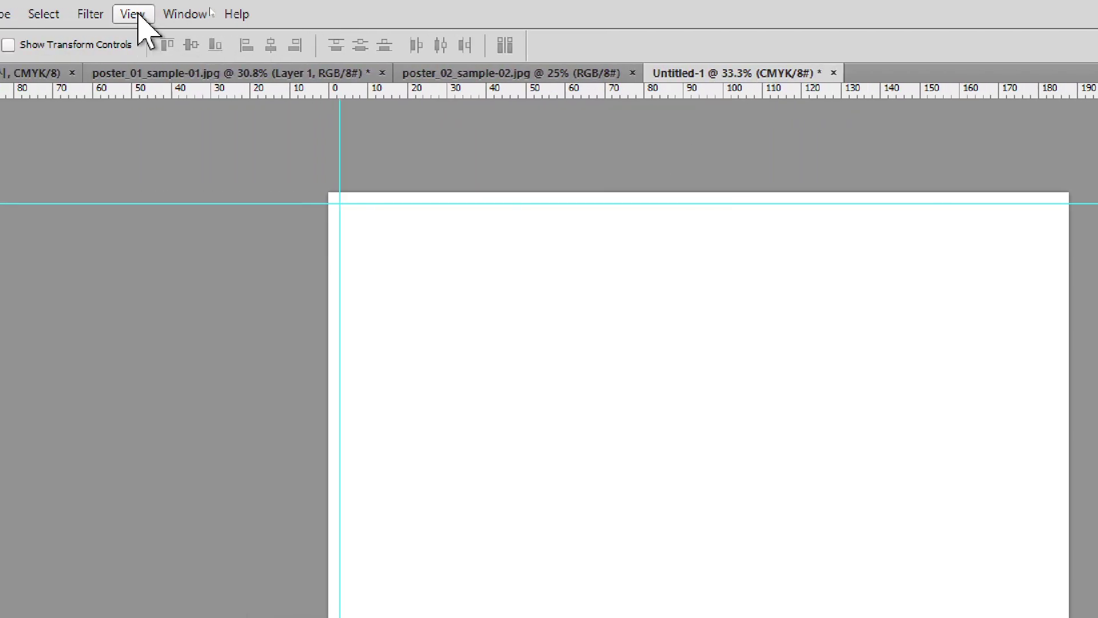
click(133, 14)
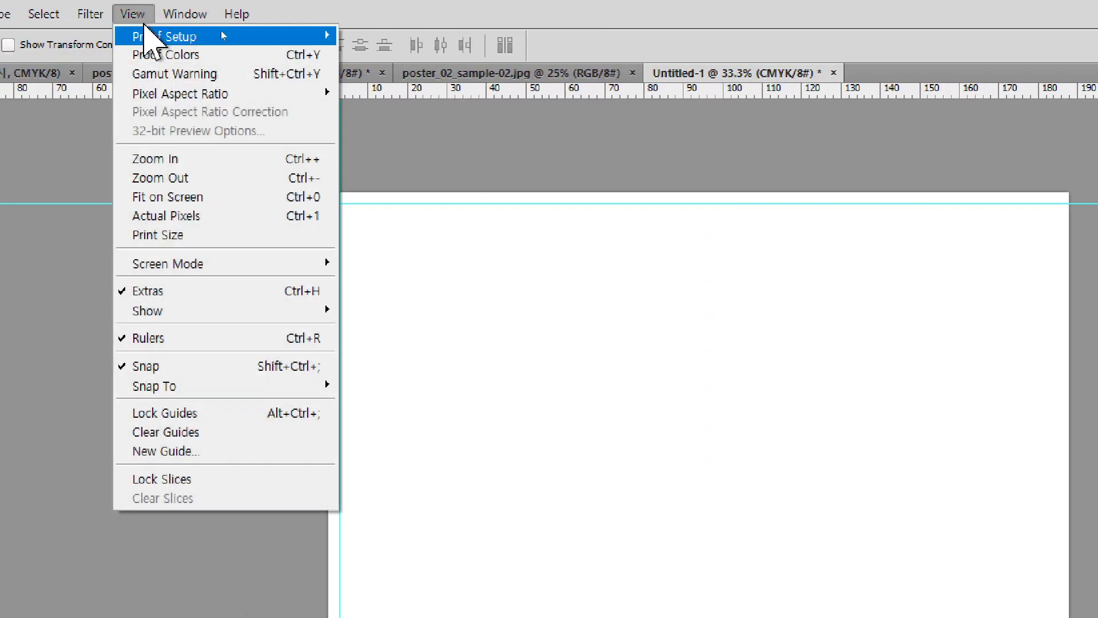
click(234, 450)
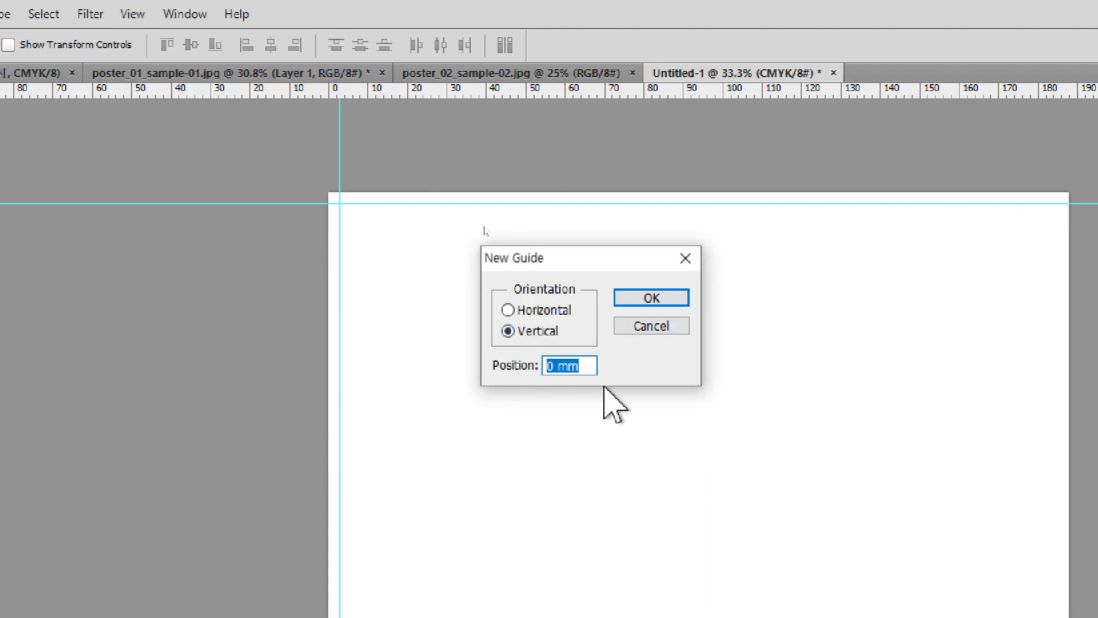
text(185)
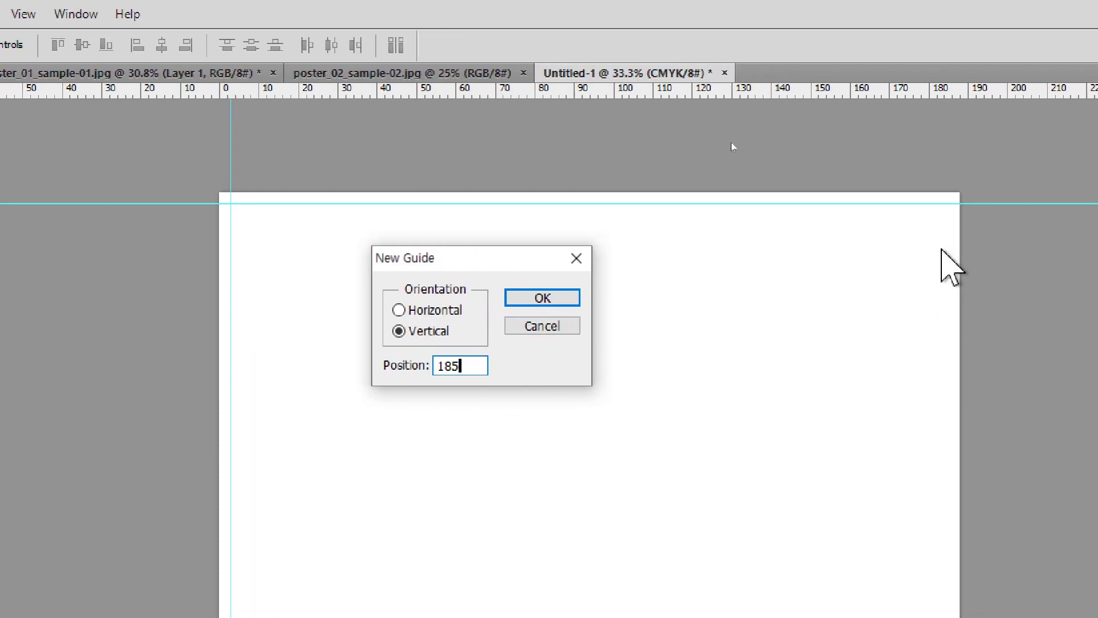
click(549, 296)
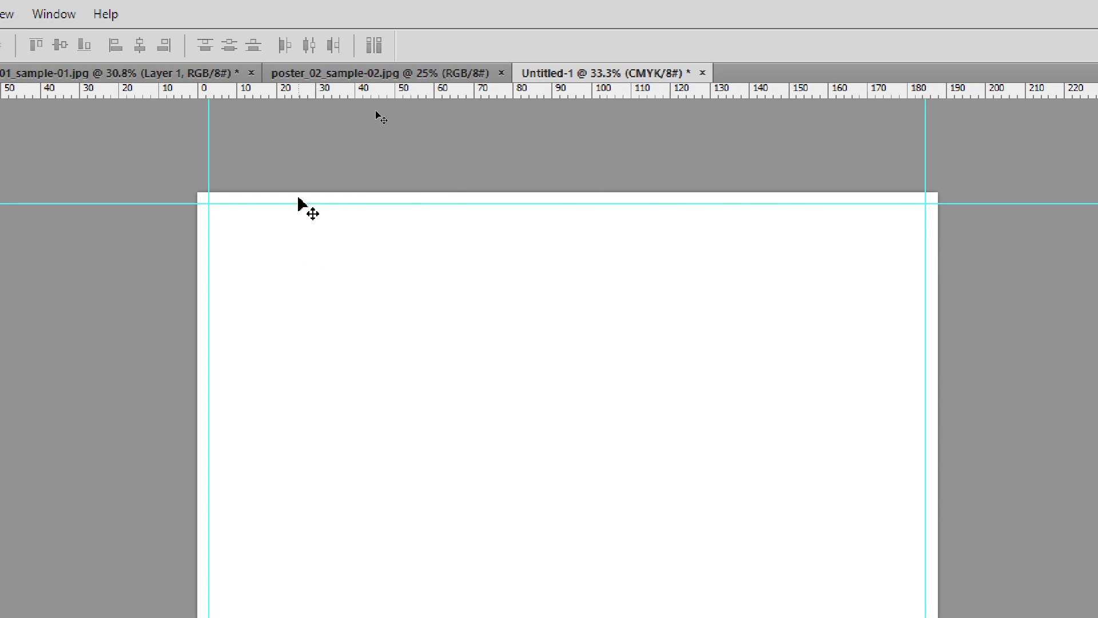
Step: Compare with the sample poster and add a horizontal guide at 260 mm in the new document for the lower bleed
click(337, 74)
scroll(795, 509, down, 2)
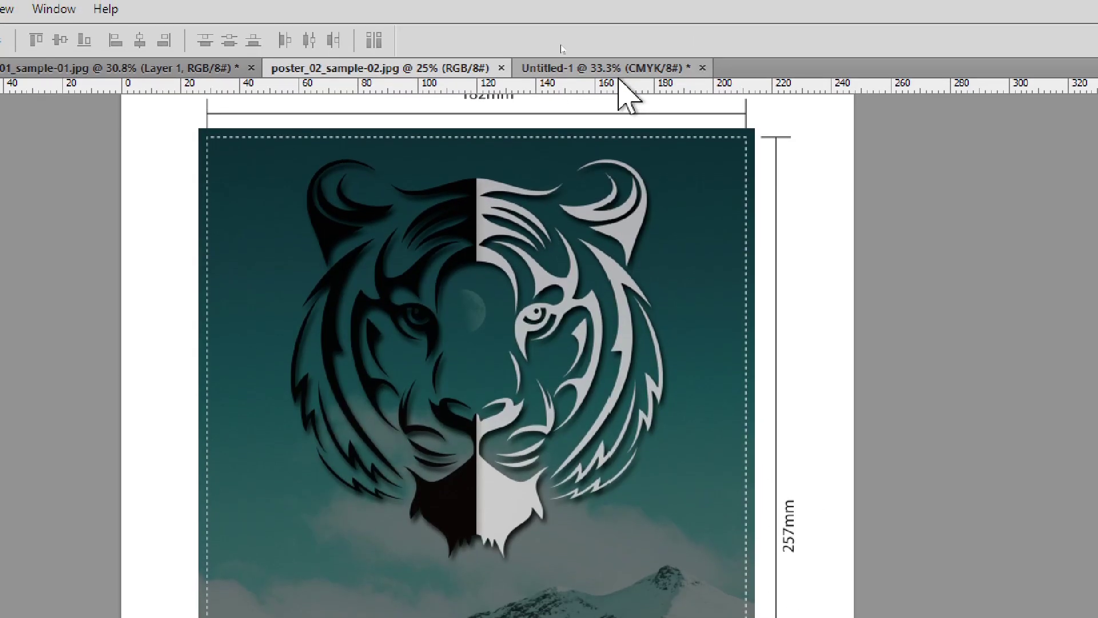
click(603, 8)
click(160, 13)
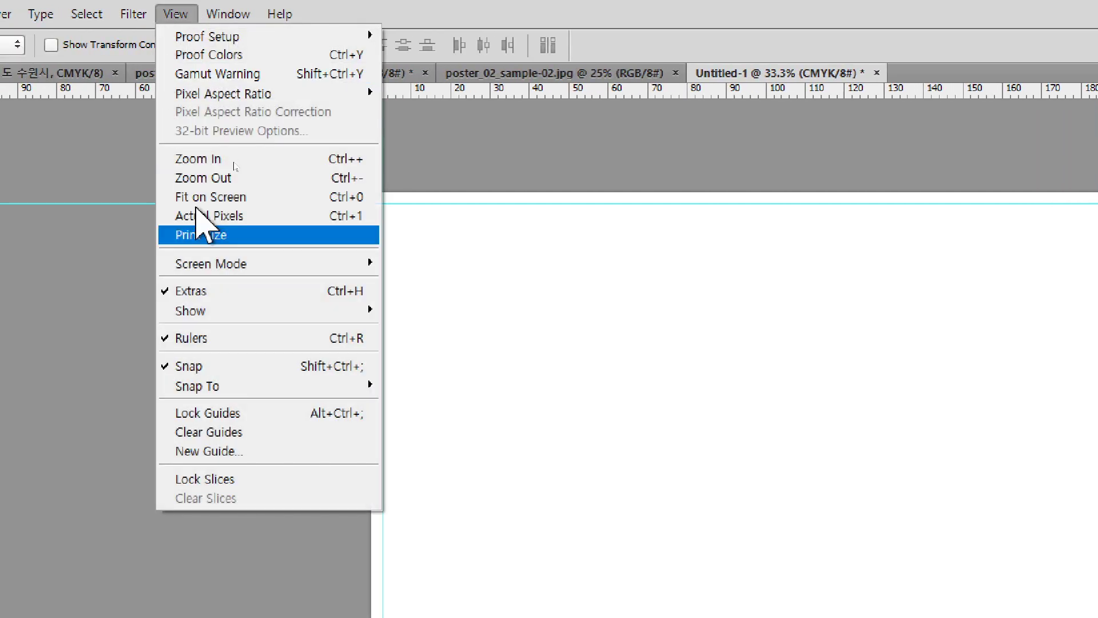
click(241, 453)
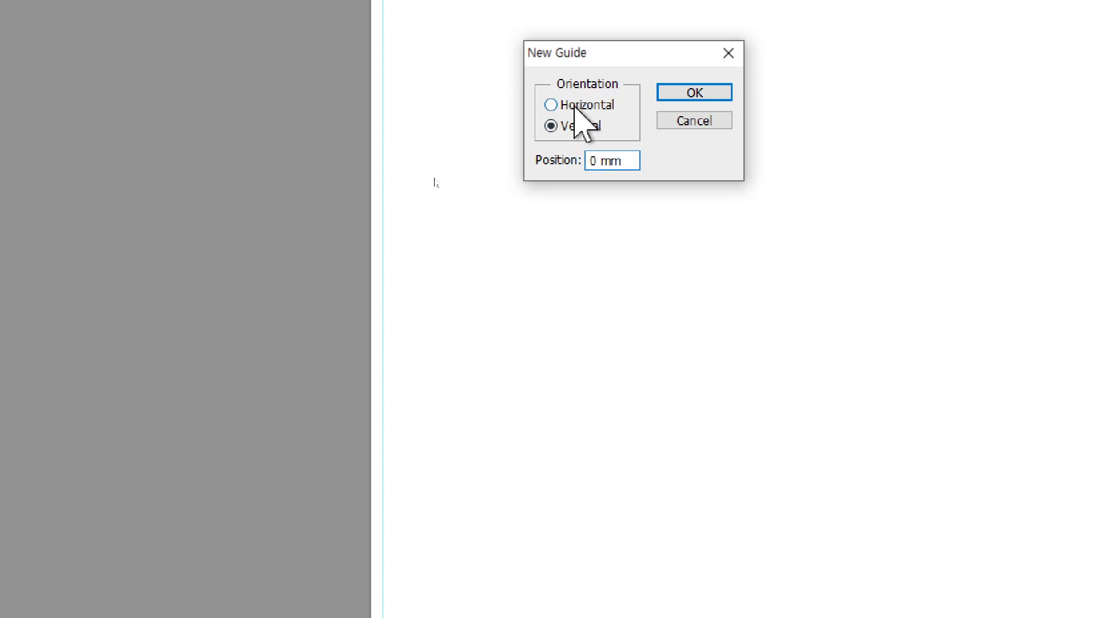
click(576, 107)
drag(620, 162, 520, 157)
text(260)
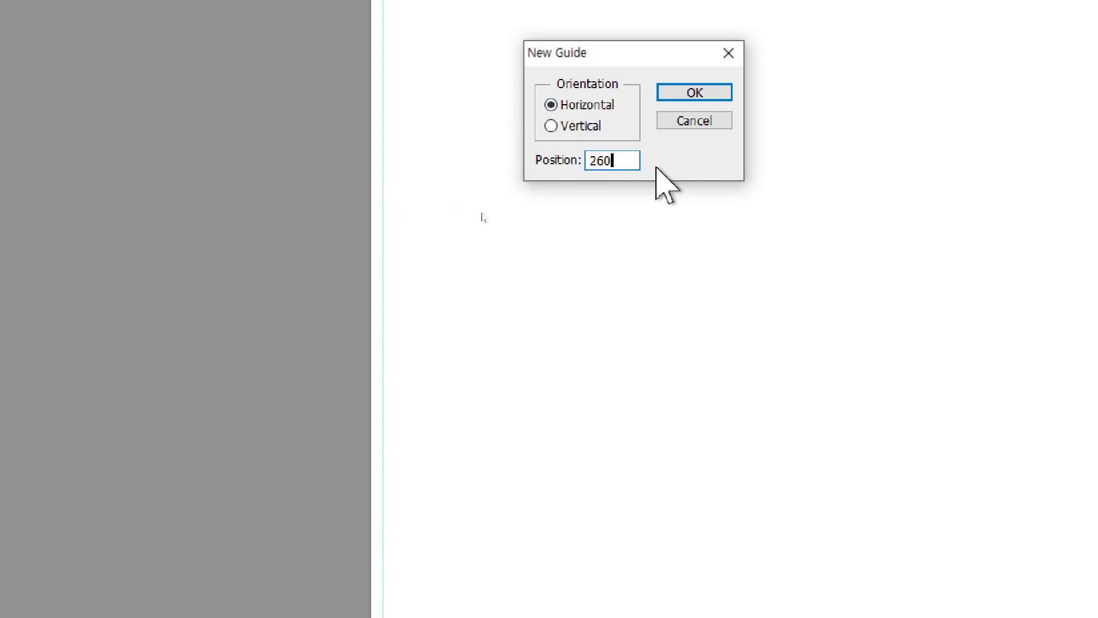
key(ctrl+a)
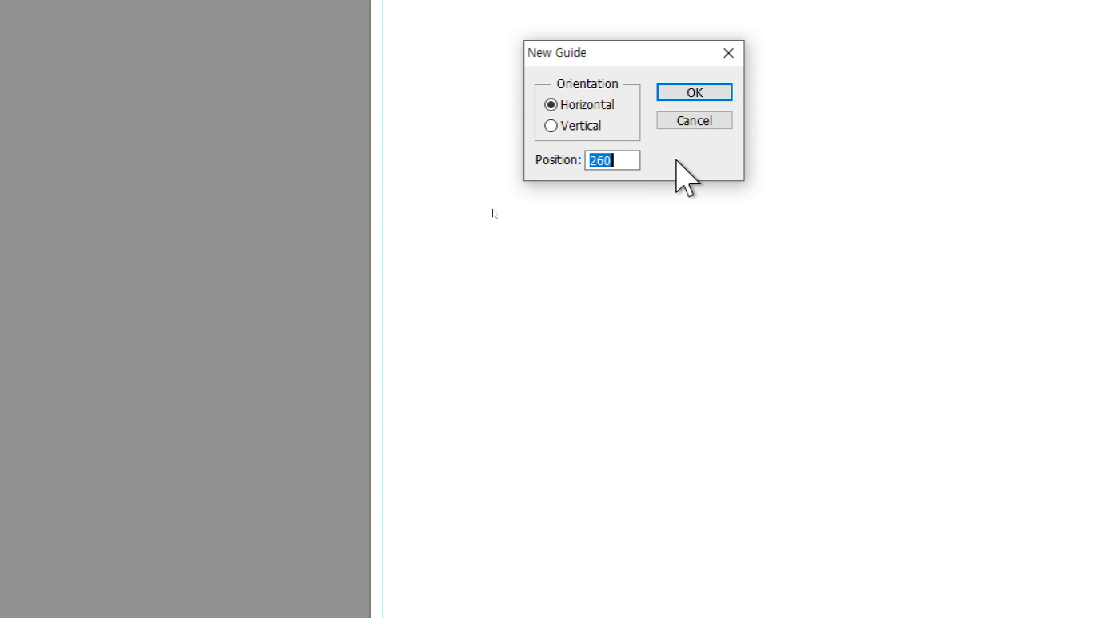
click(628, 159)
text(--)
text(mm)
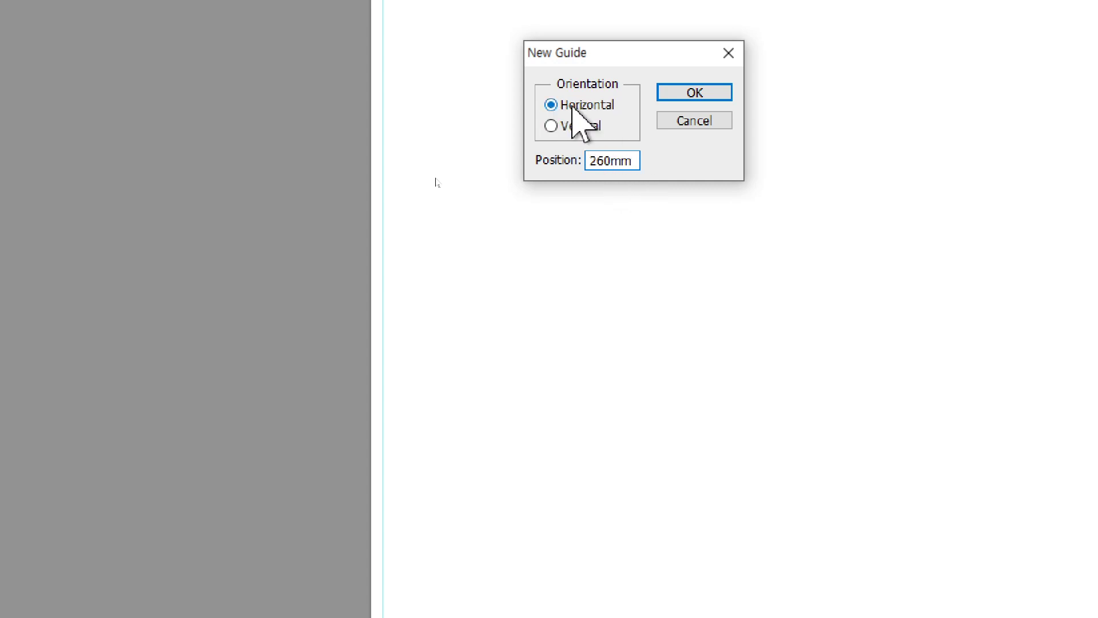
click(680, 94)
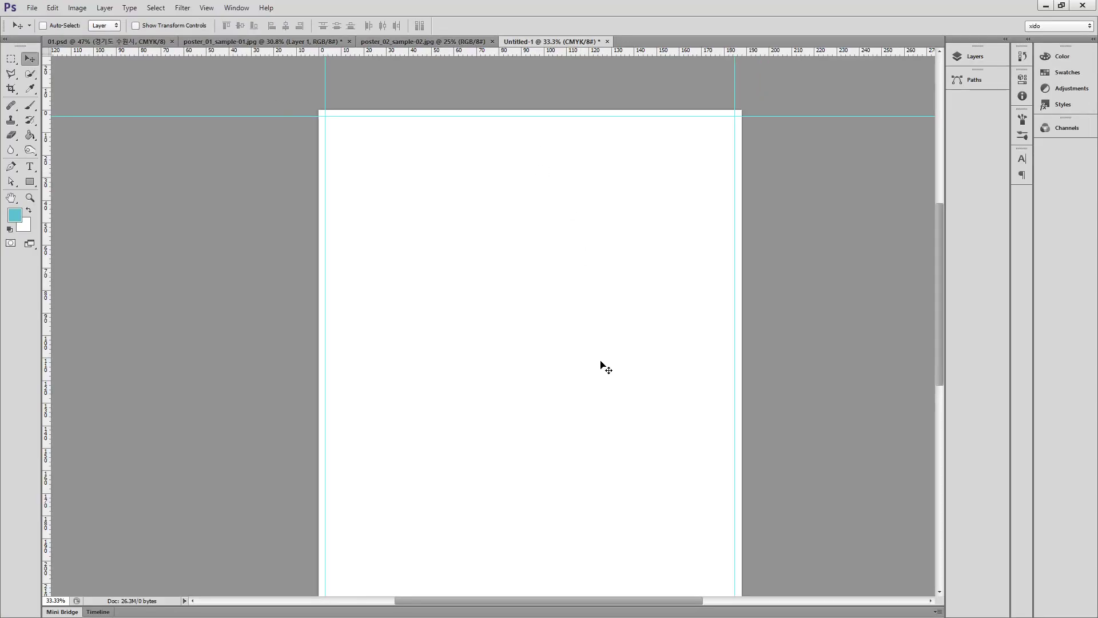
drag(601, 364, 596, 290)
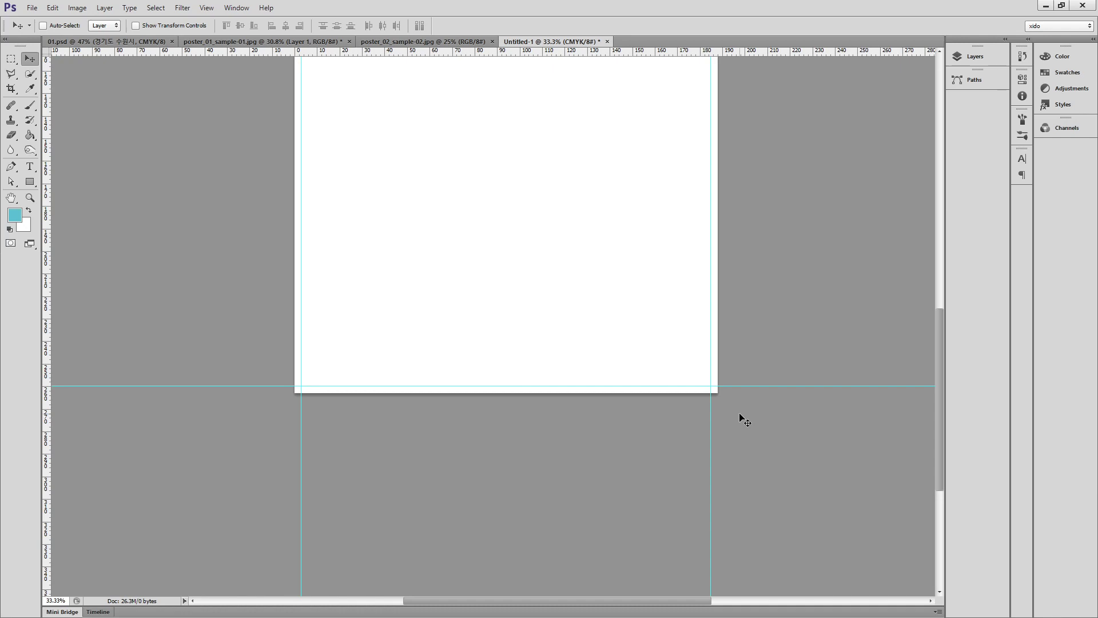
scroll(601, 337, up, 6)
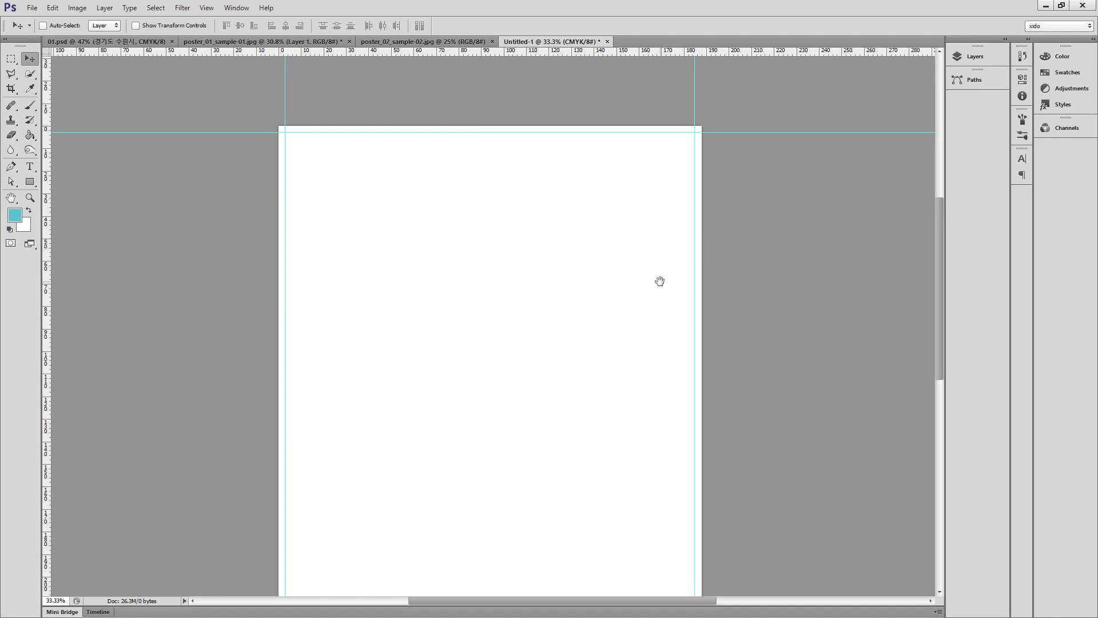
Step: Add a vertical and a horizontal guide crossing at the page's centre
click(207, 7)
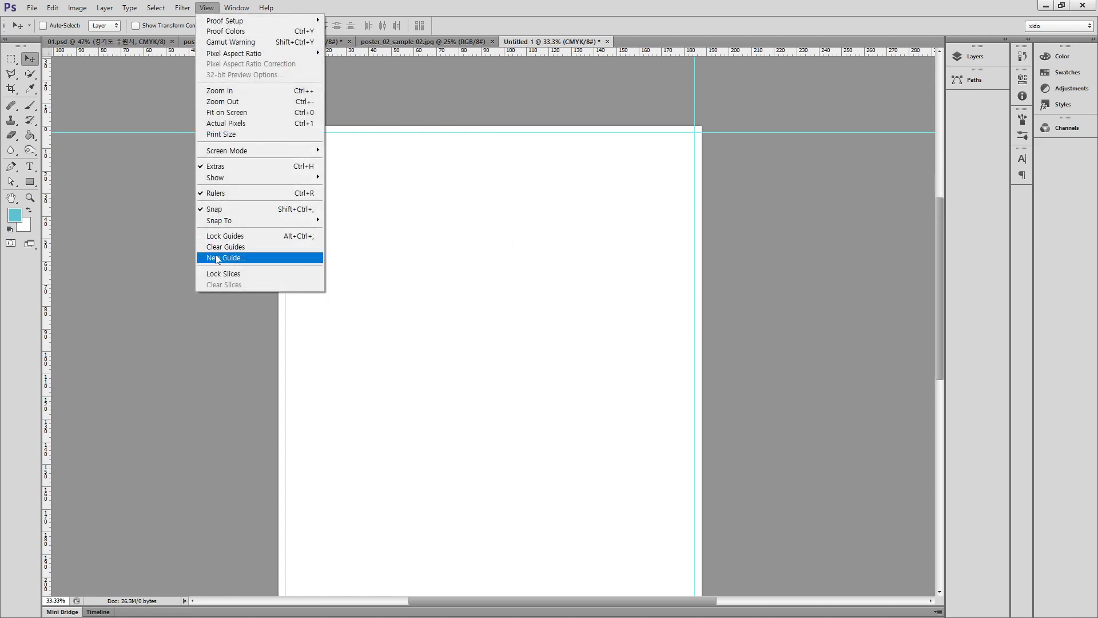
click(466, 20)
drag(48, 343, 490, 341)
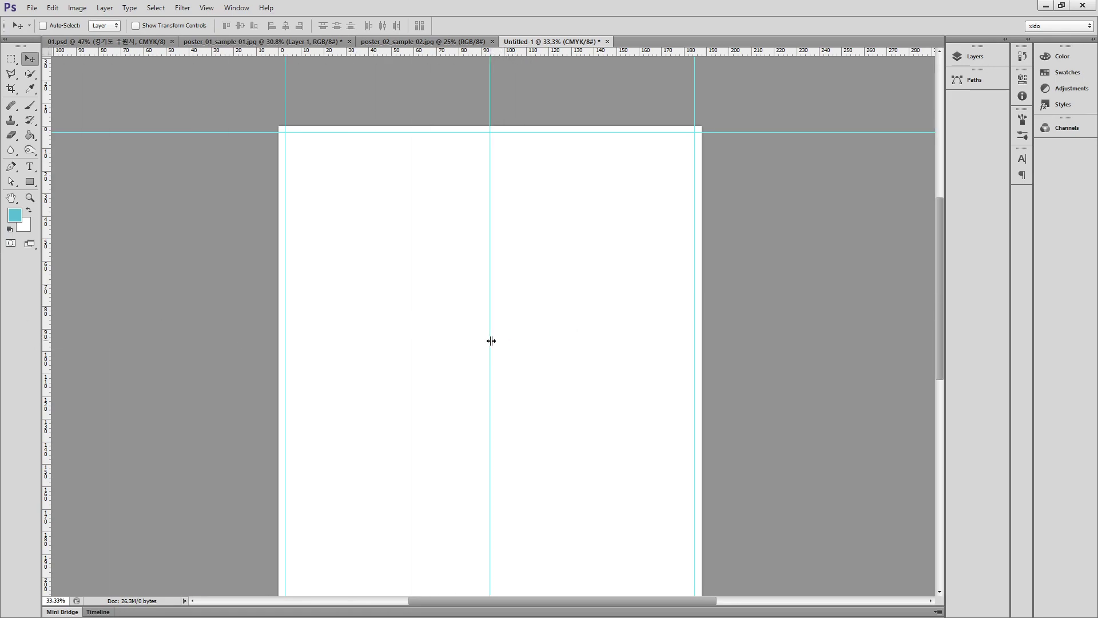
drag(554, 56, 596, 422)
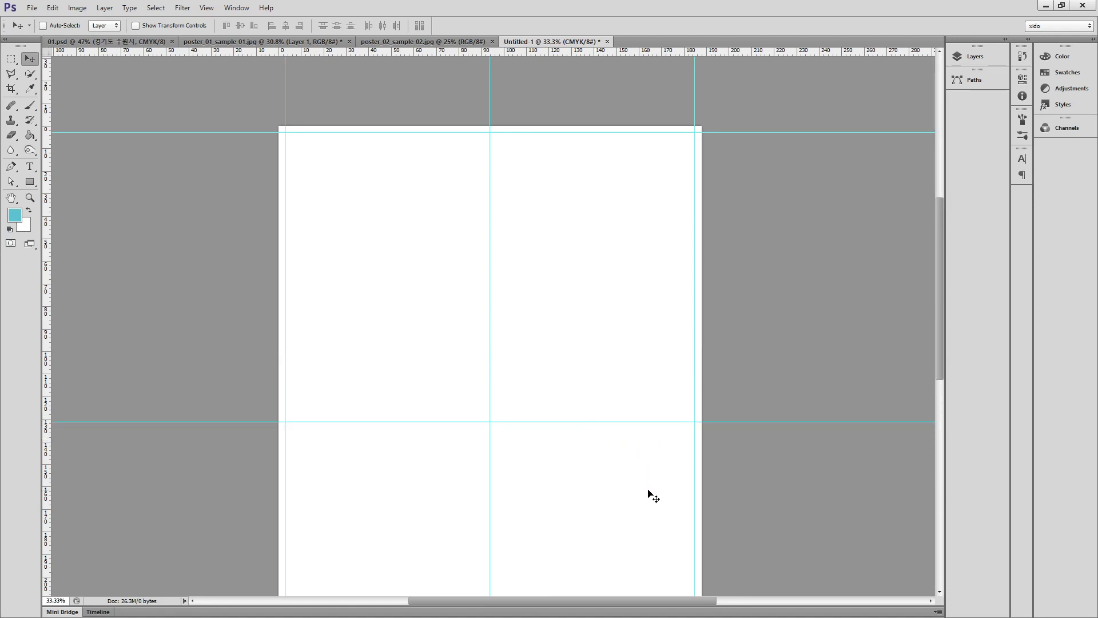
scroll(650, 493, down, 1)
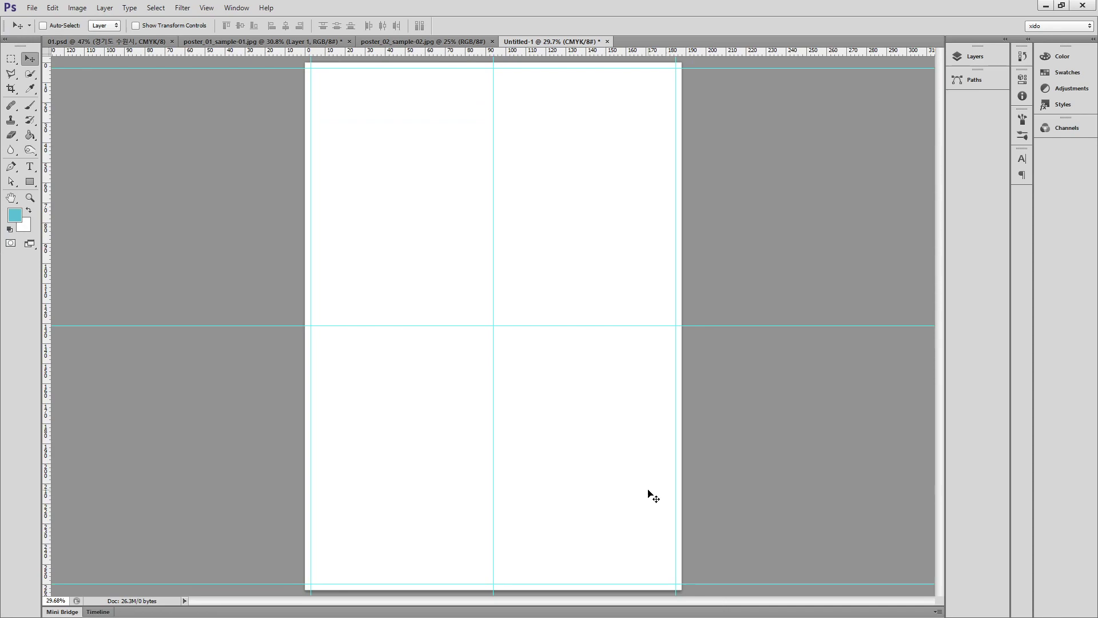
Step: Save the document in the poster folder as 02.psd
key(ctrl+shift+s)
text(021)
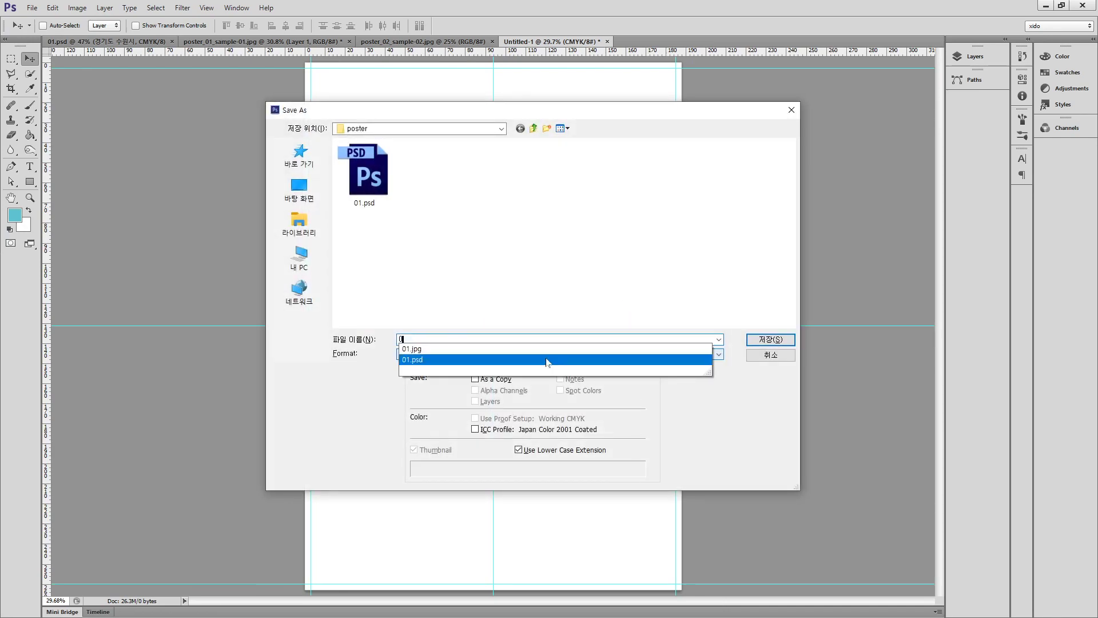
key(Return)
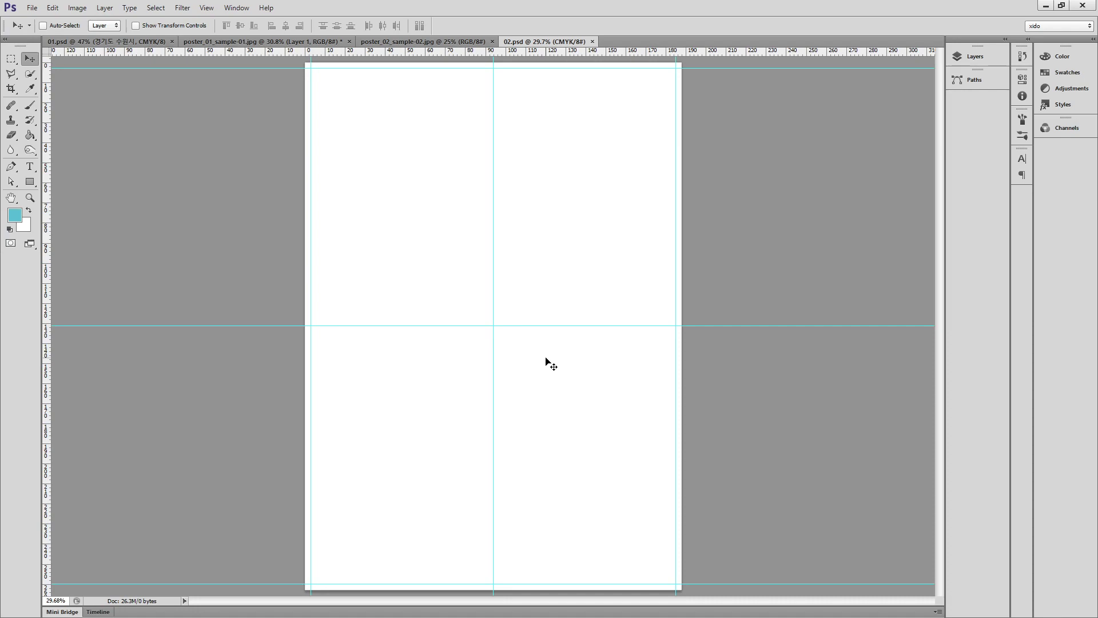
Step: Review the tiger artwork in the poster_02_sample-02.jpg reference and return to 02.psd
click(206, 8)
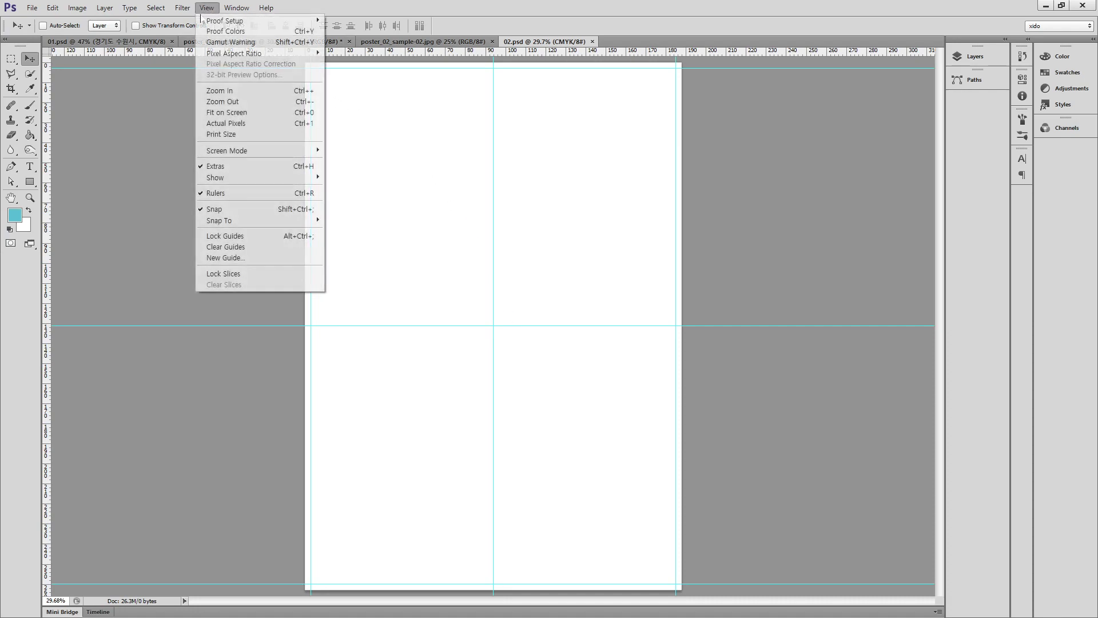
click(576, 287)
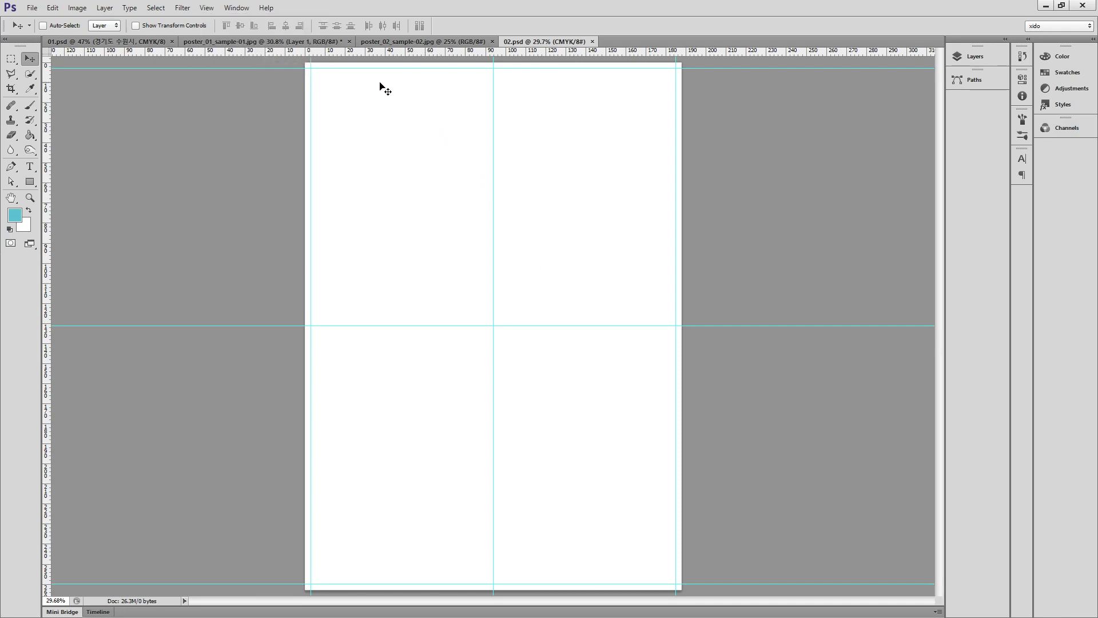
click(412, 41)
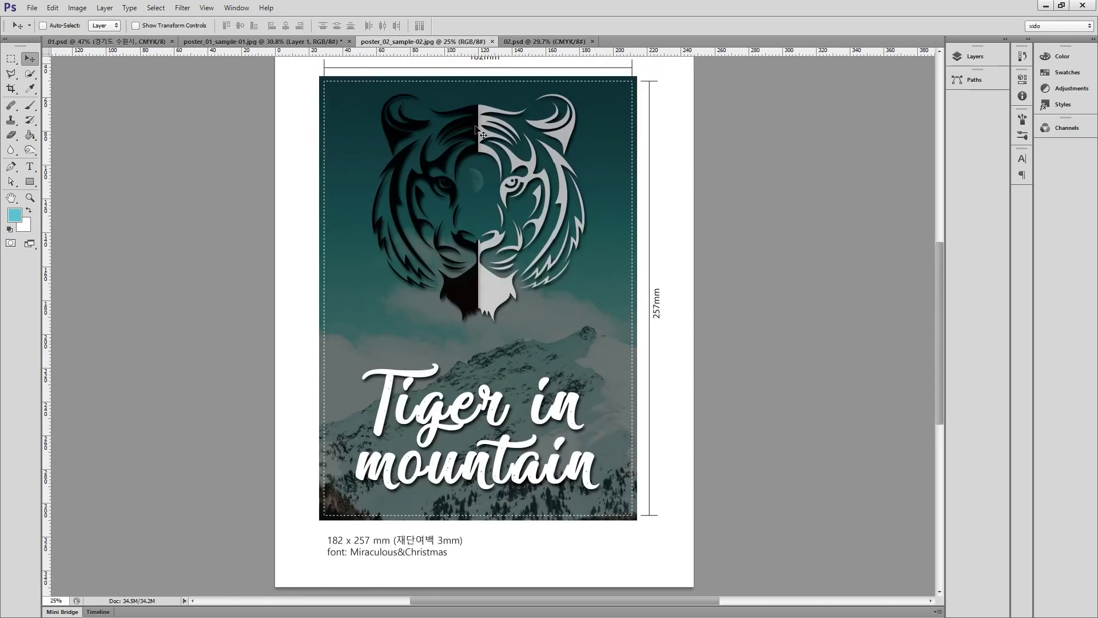
click(527, 43)
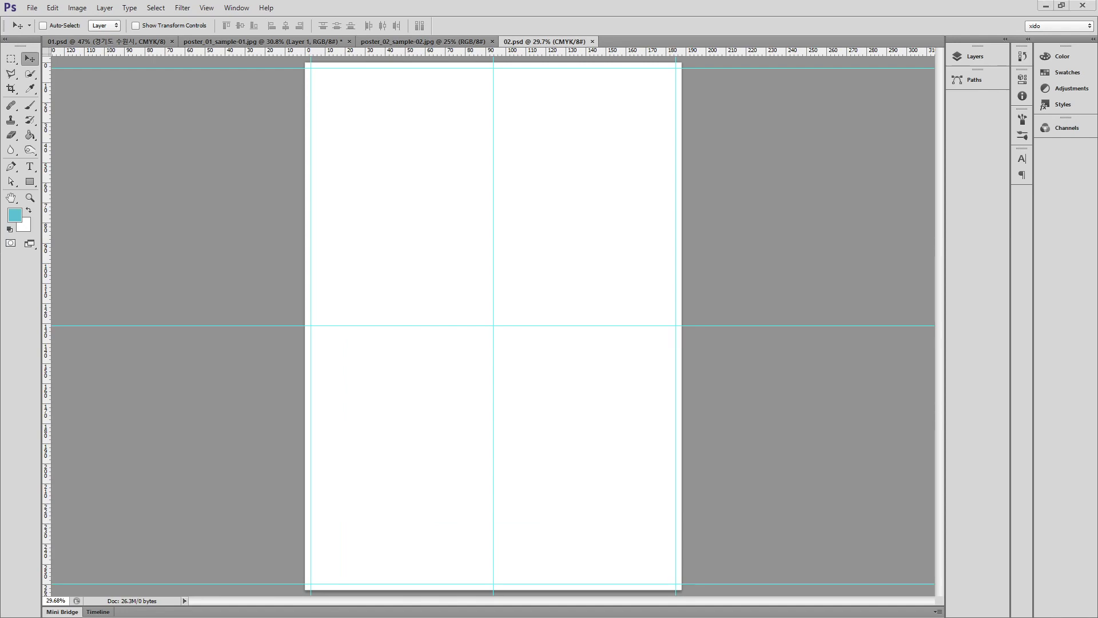
Step: Switch to File Explorer and open tiger.jpg from the poster_02 folder in Photoshop as a separate document
key(alt+Tab)
click(753, 359)
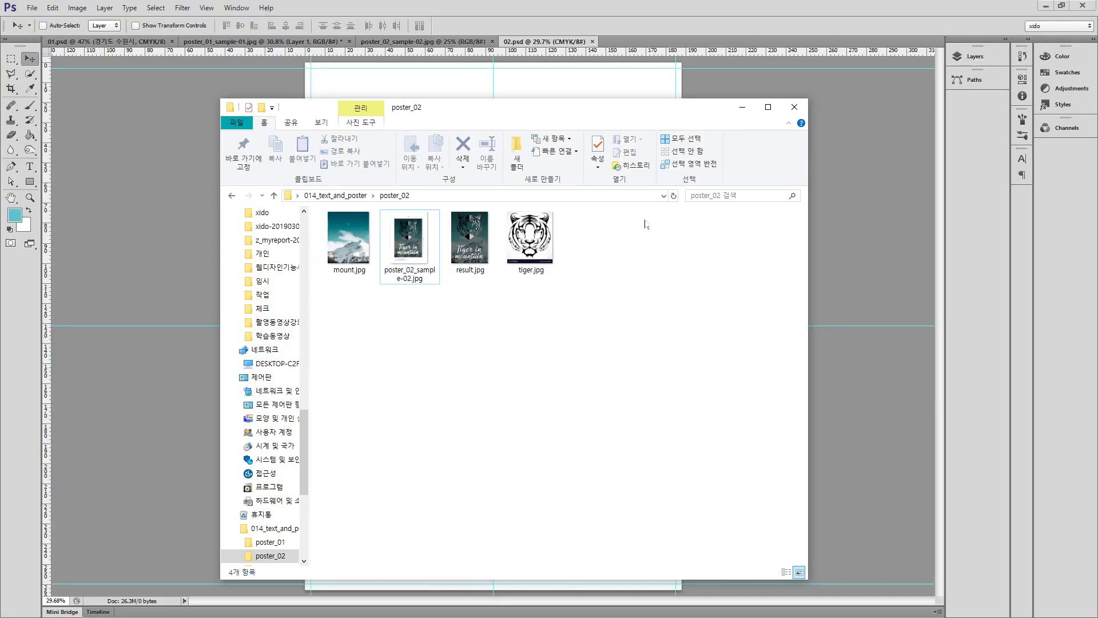
click(534, 242)
drag(534, 244, 714, 34)
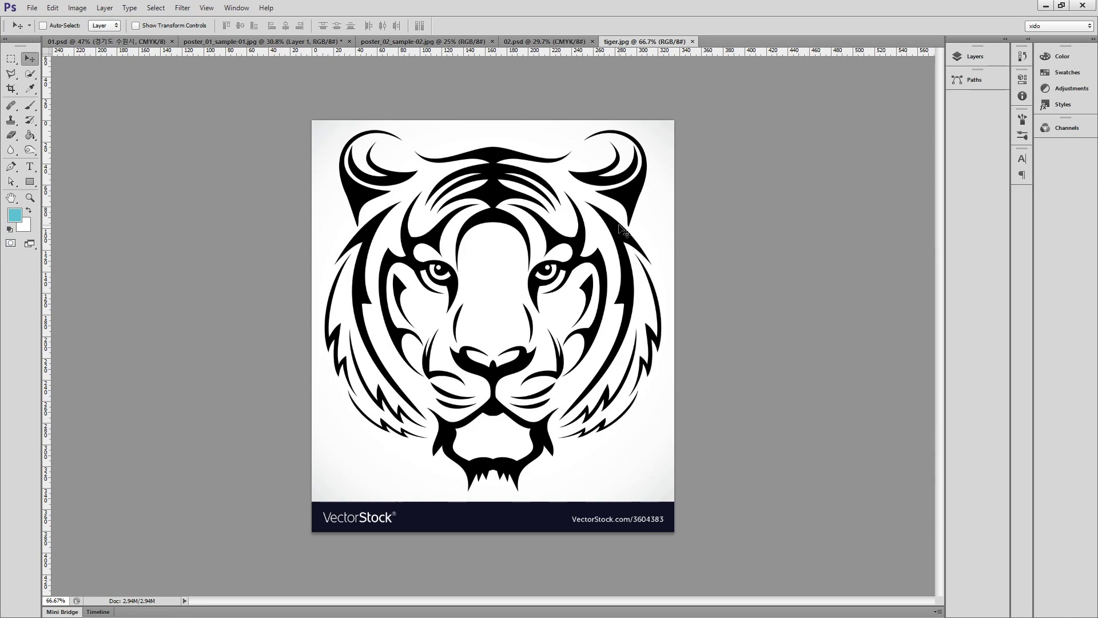
Step: Resample the tiger image to a resolution of 300 pixels/inch with proportions constrained
click(78, 7)
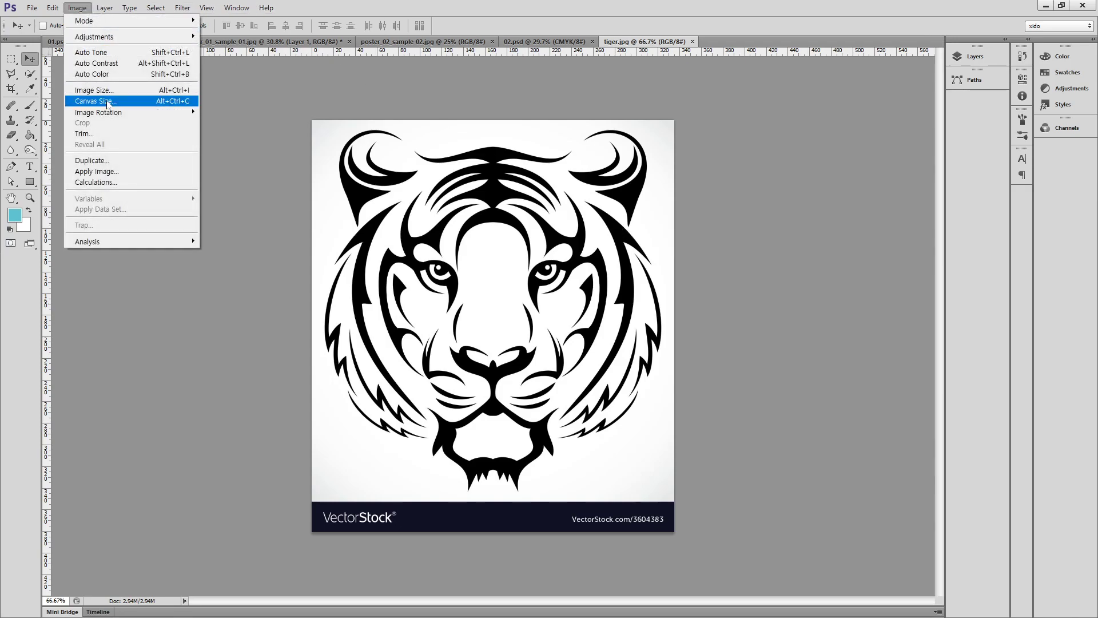
click(110, 94)
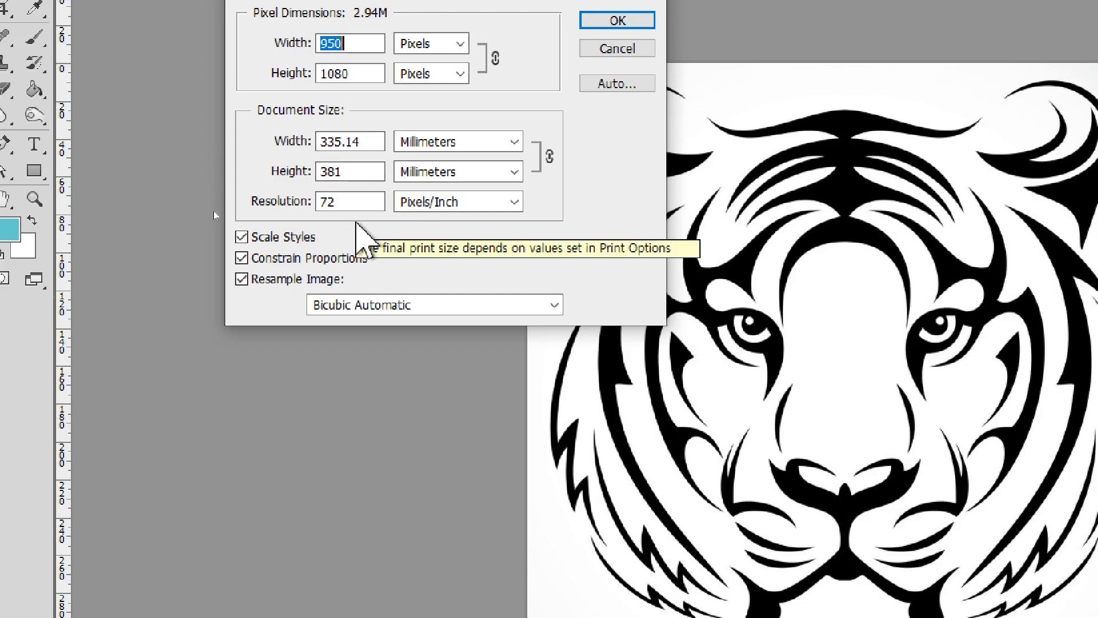
click(359, 201)
click(285, 210)
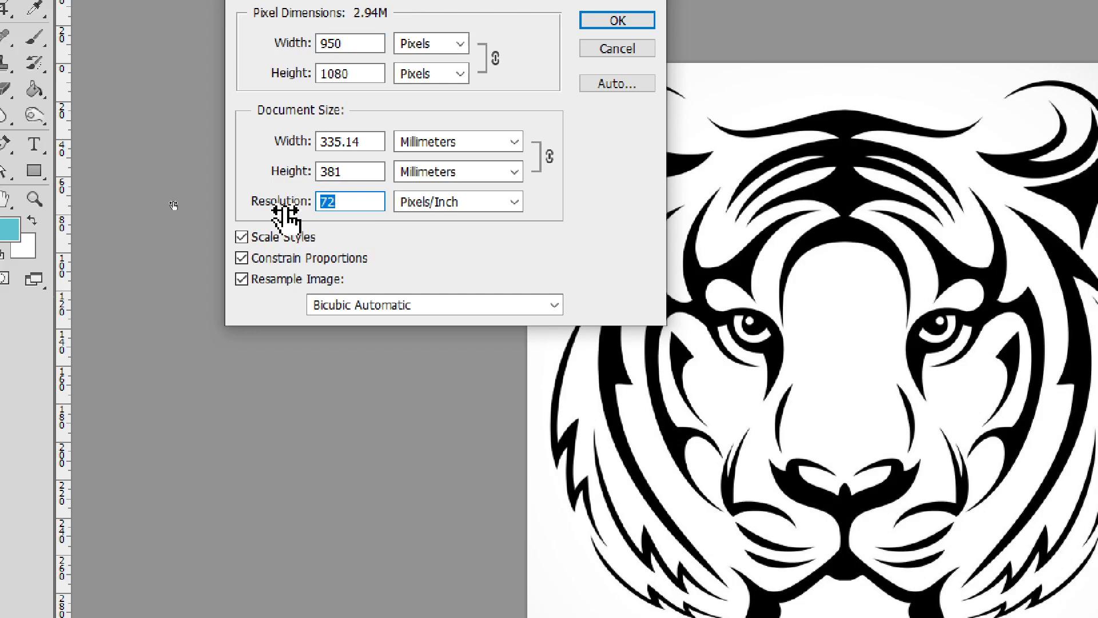
text(300)
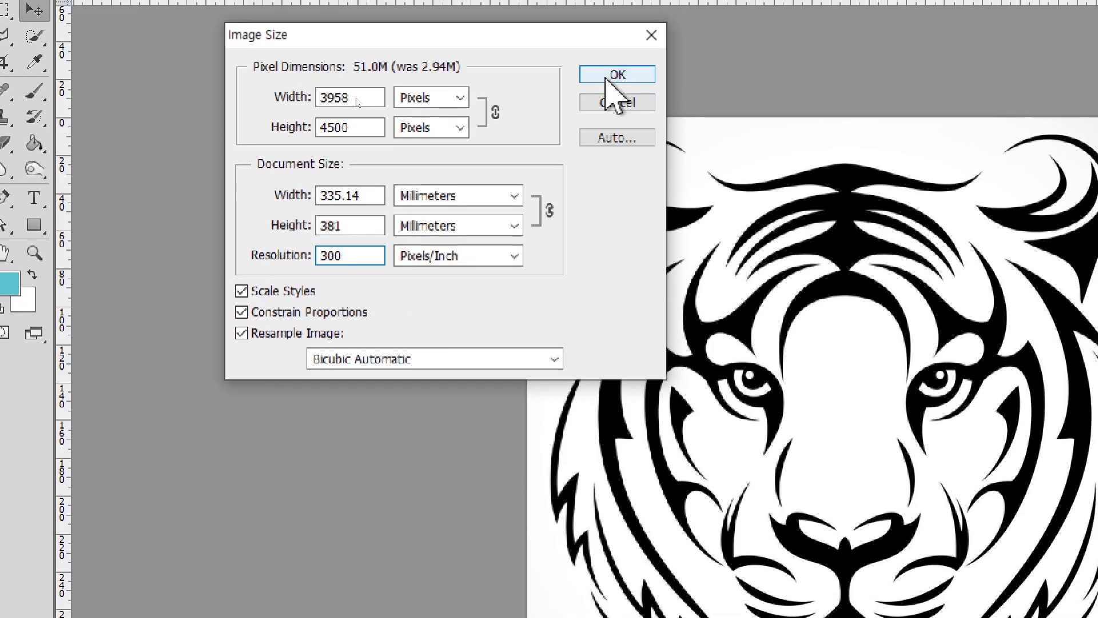
click(617, 53)
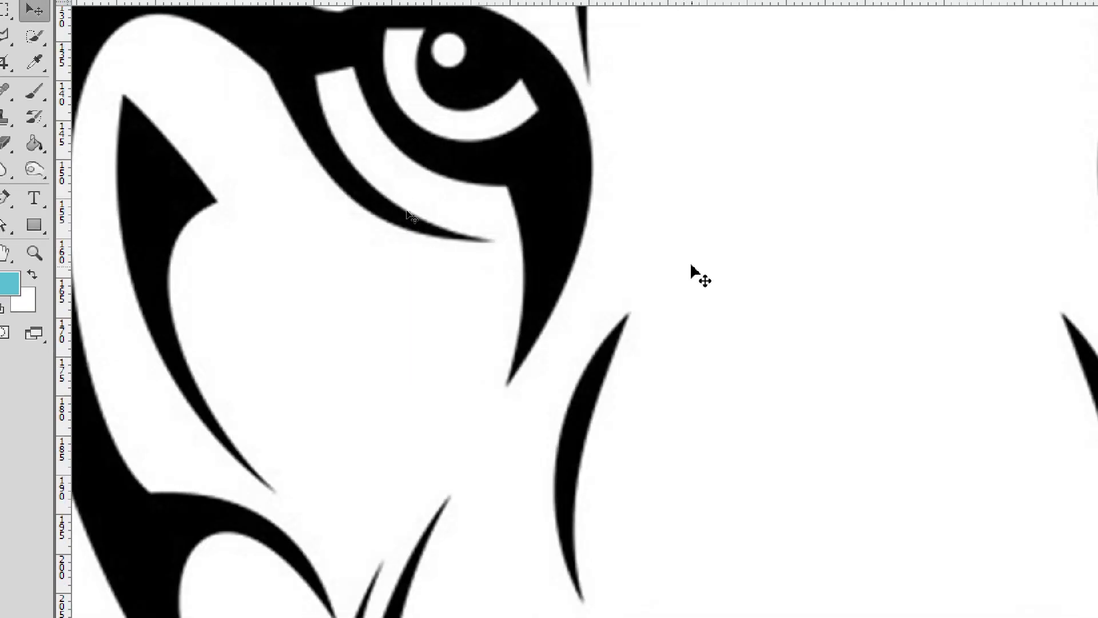
key(ctrl+0)
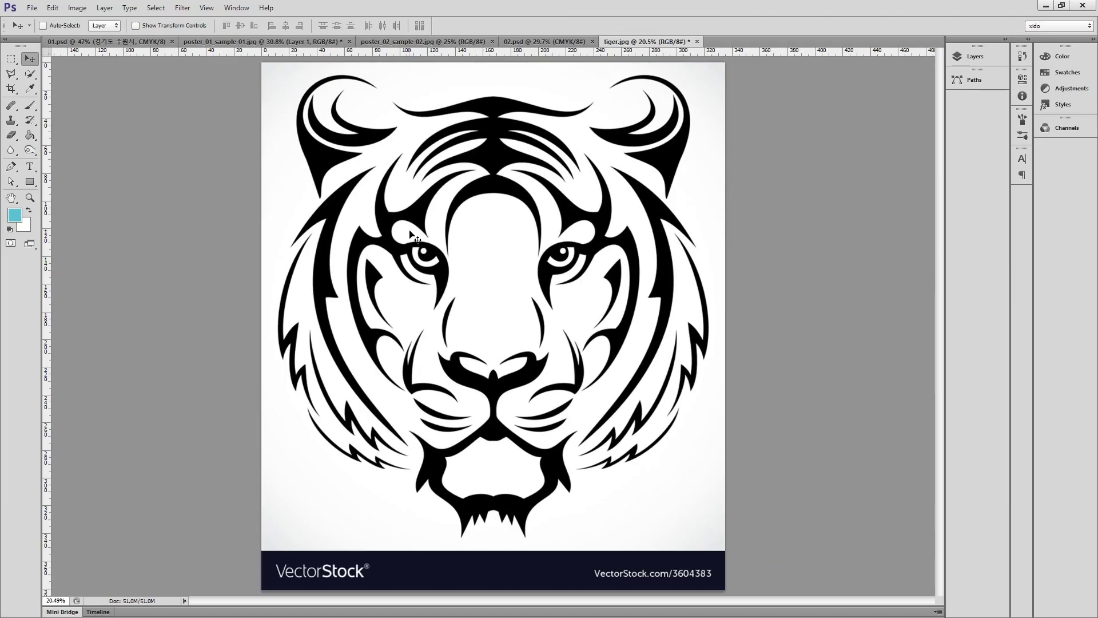
Step: Add a new empty layer above the Background of the tiger image
ctrl+click(829, 279)
click(524, 199)
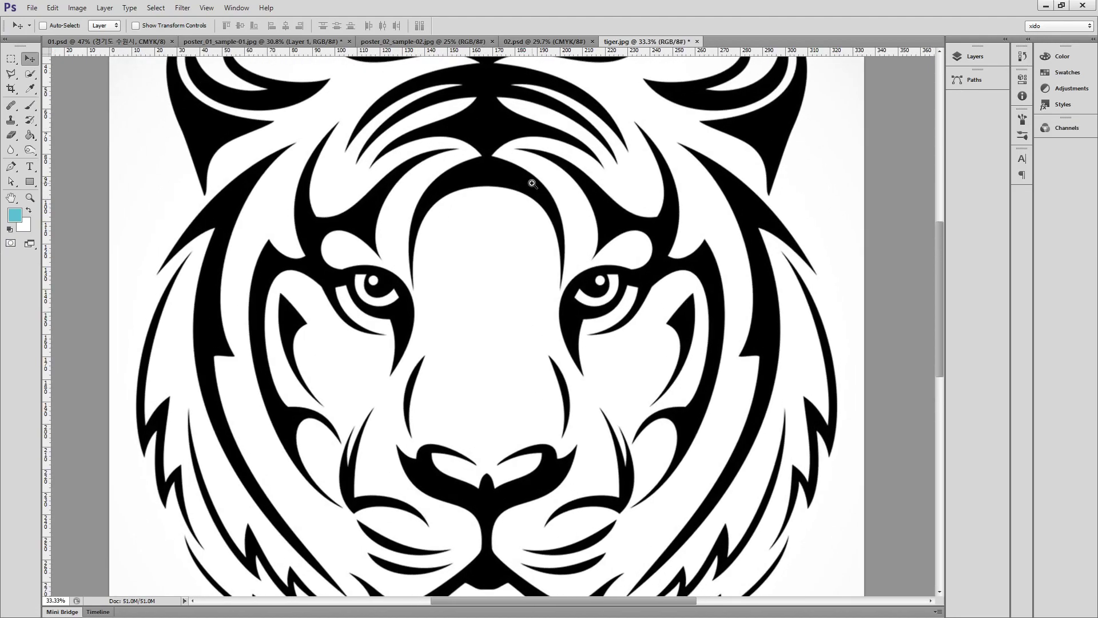
click(530, 185)
key(ctrl+minus)
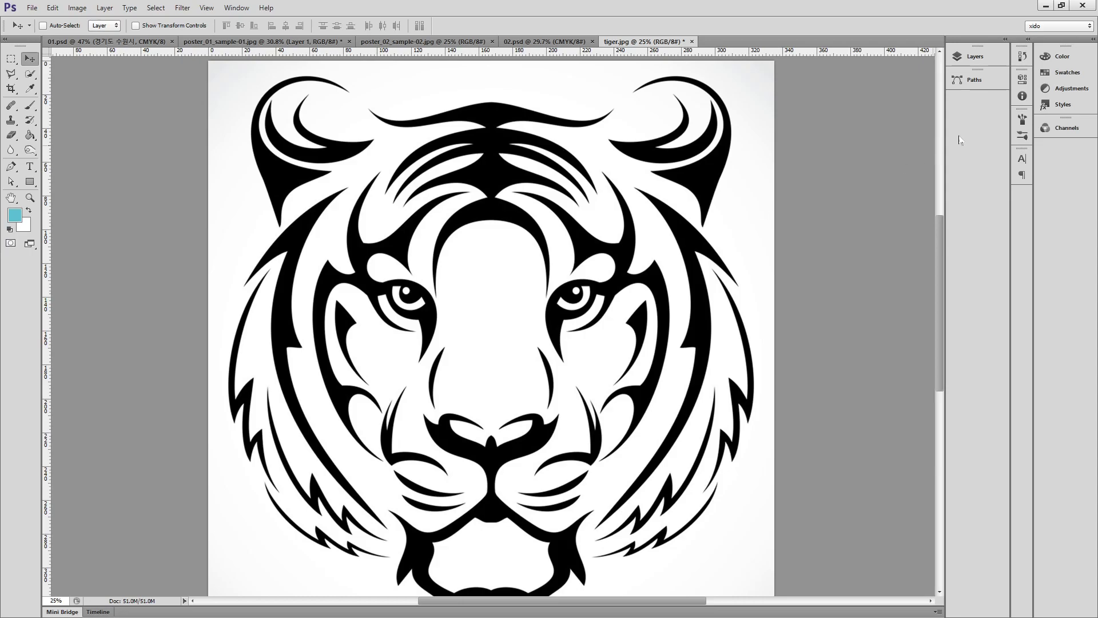
click(975, 56)
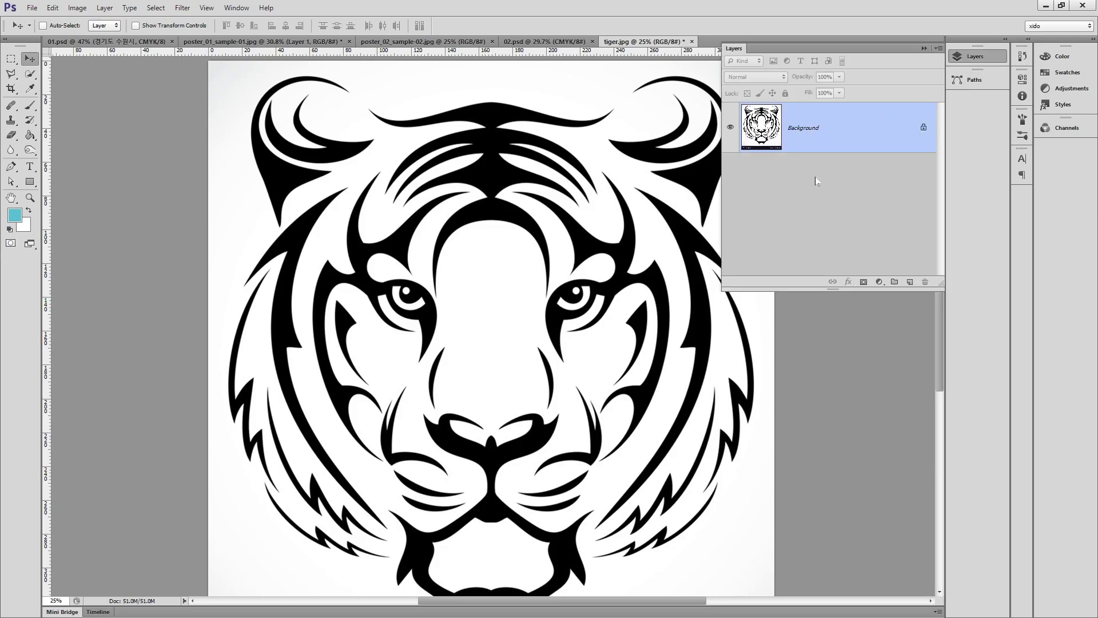
click(910, 282)
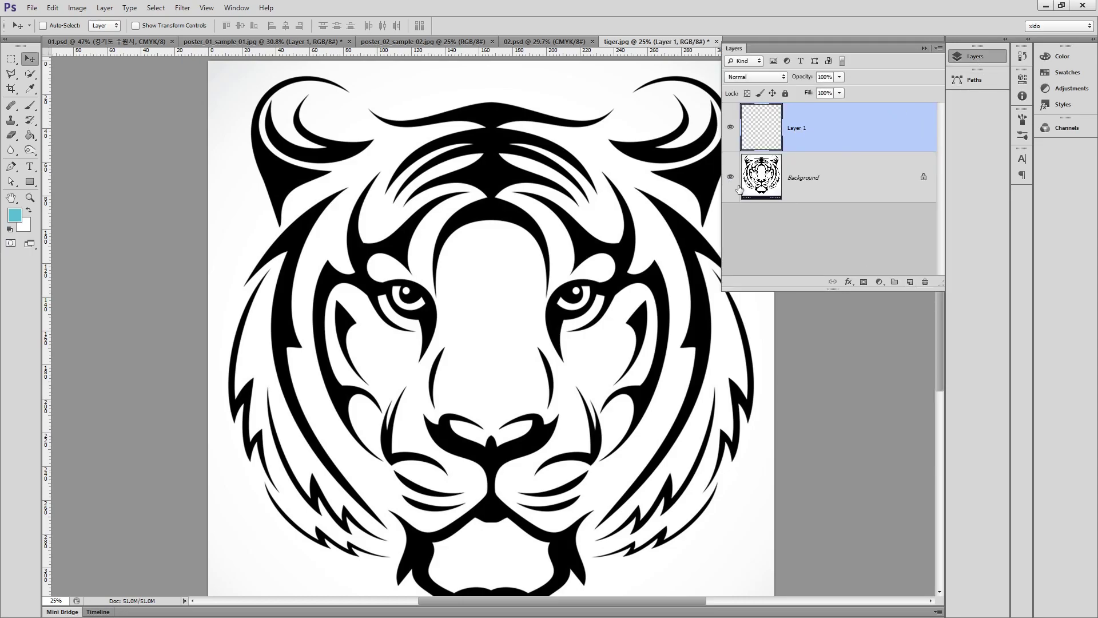
drag(563, 285, 491, 246)
key(ctrl+minus)
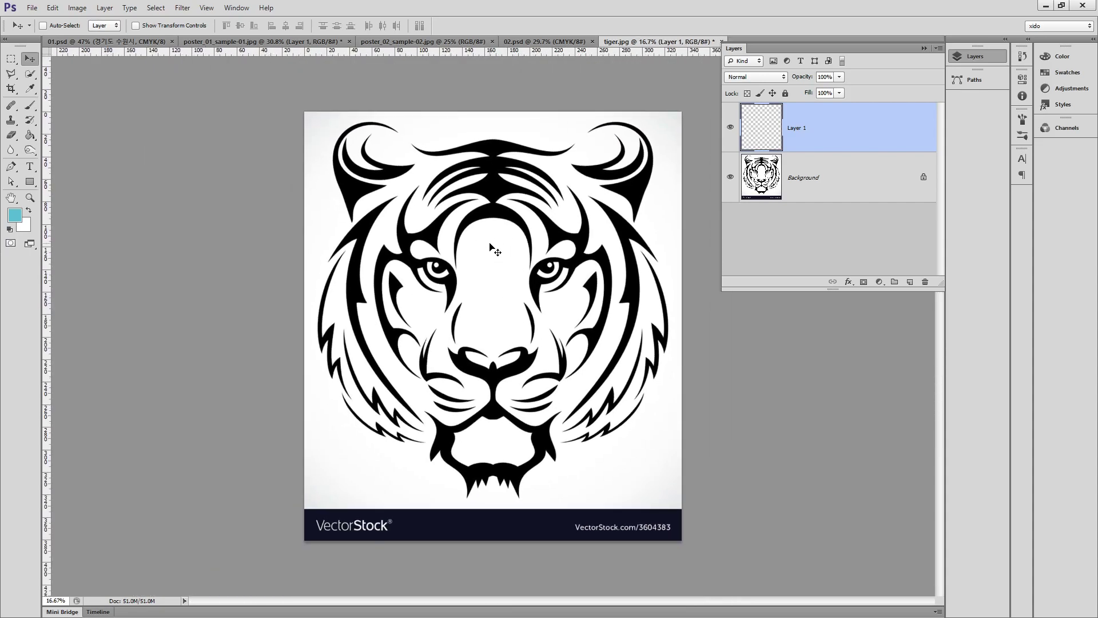
Step: Make the Background layer active and select the tiger's black forehead stripes and left ear with the Magic Wand at tolerance 30
drag(30, 73, 75, 85)
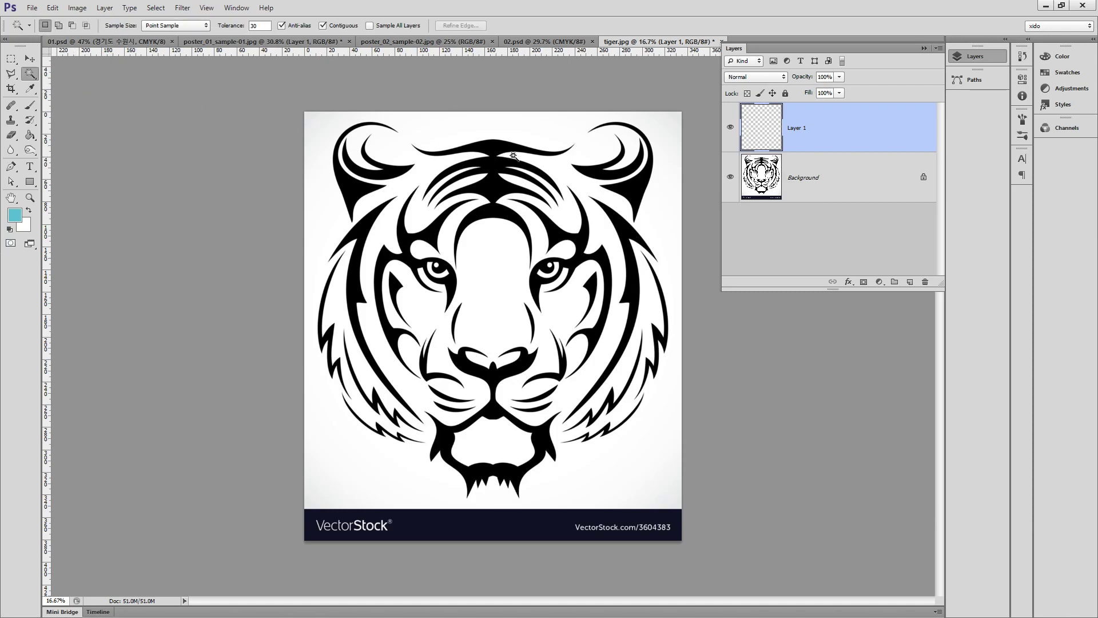
ctrl+click(517, 163)
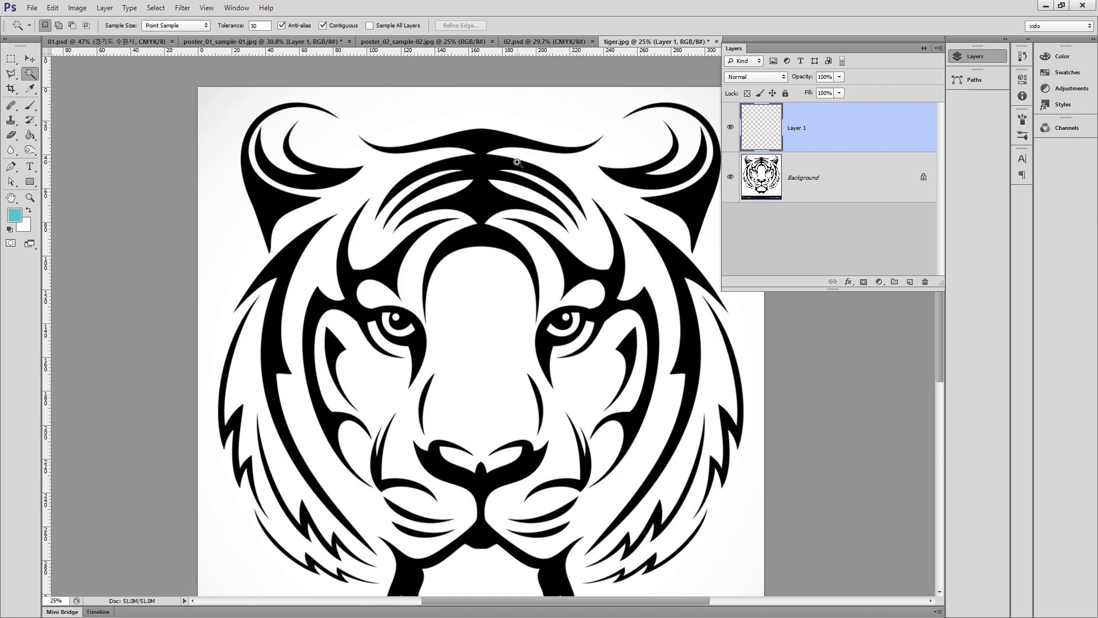
click(487, 139)
key(alt+bracketleft)
click(485, 138)
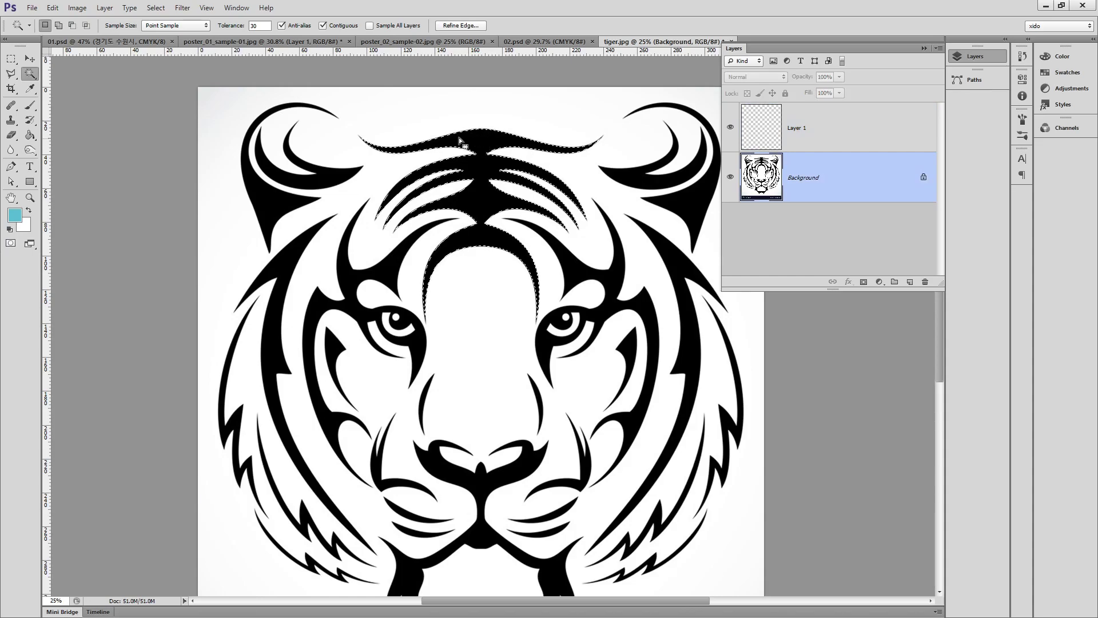
shift+click(327, 175)
click(297, 209)
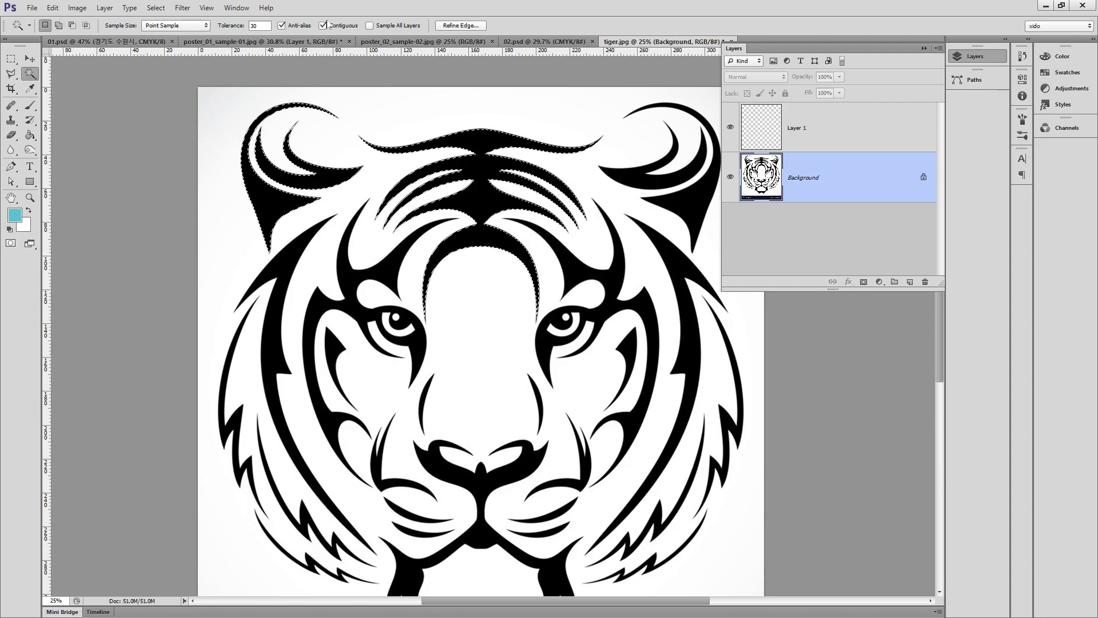
Step: Turn off the Magic Wand's Contiguous option and select all black areas of the tiger image at once
click(331, 28)
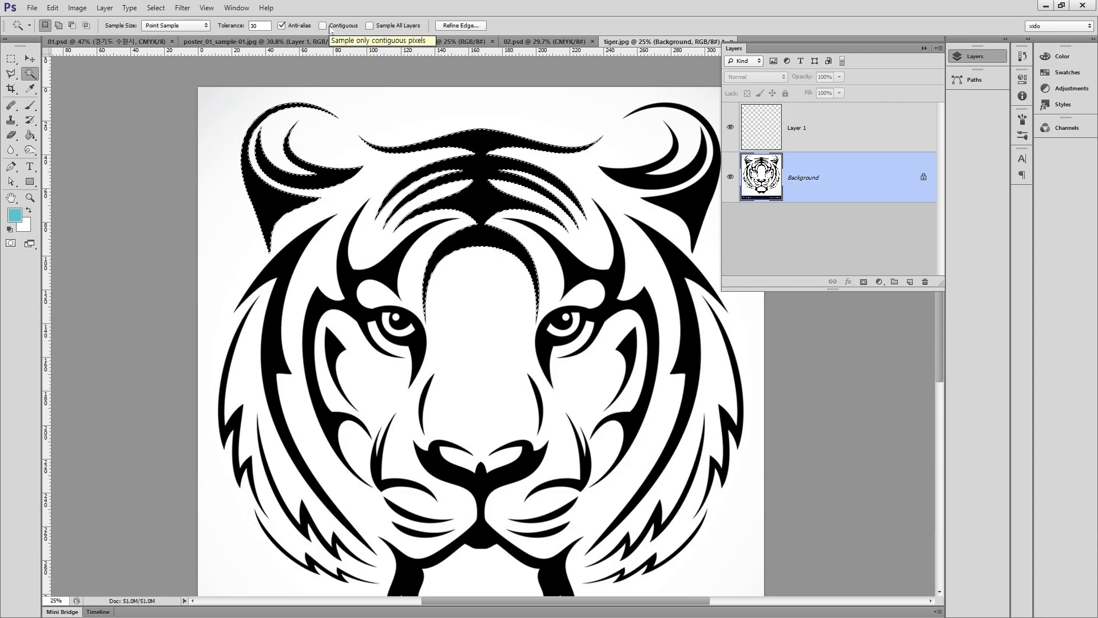
click(330, 29)
click(330, 29)
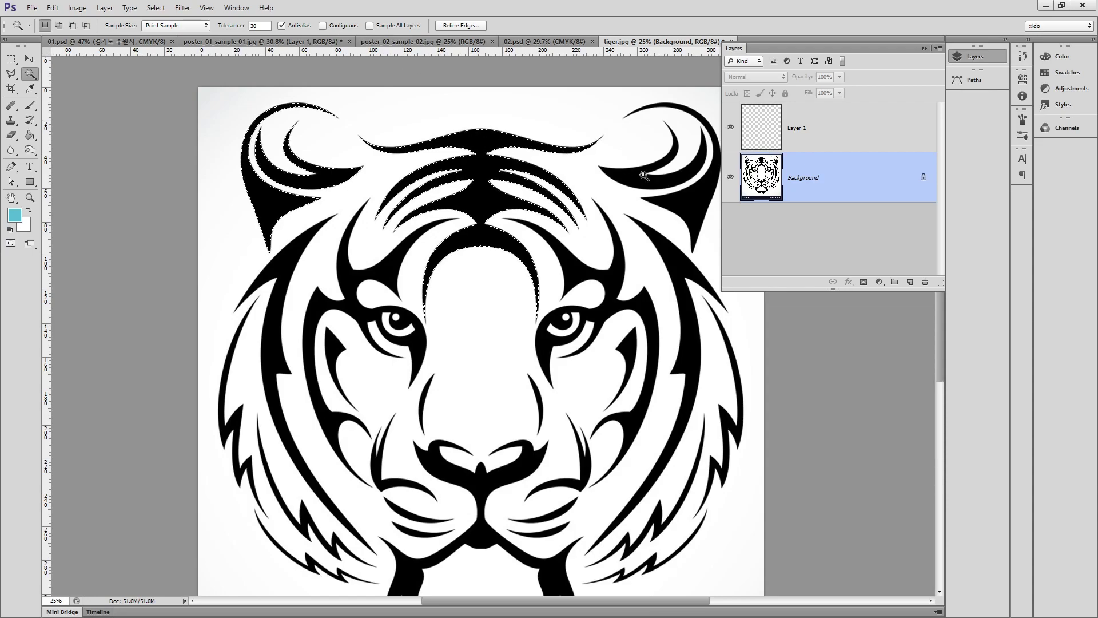
click(691, 205)
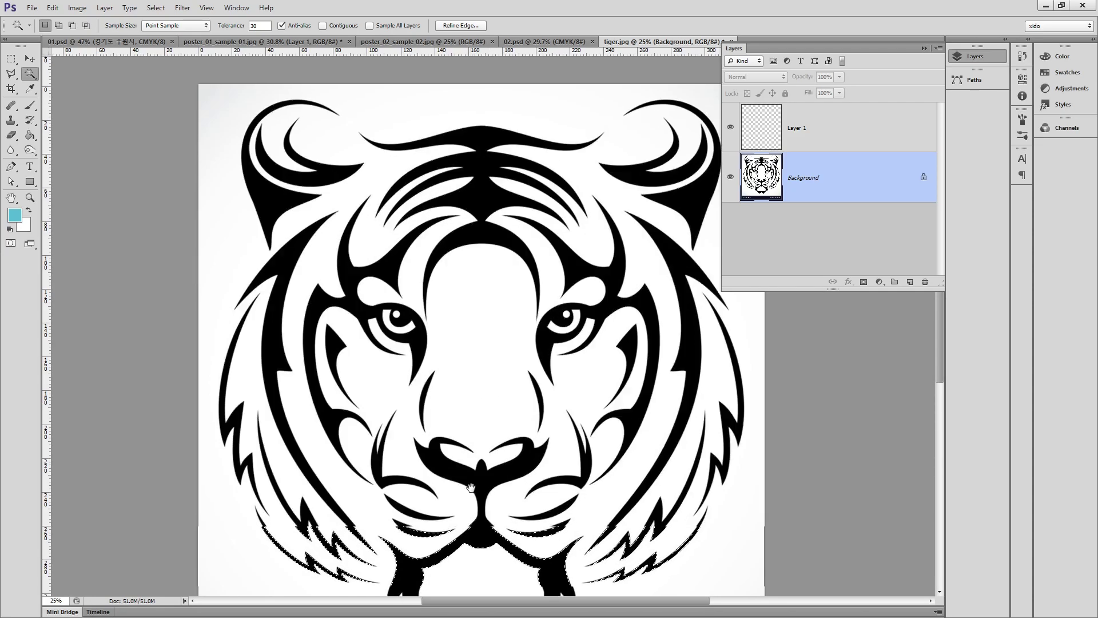
Step: Subtract the dark VectorStock banner below the tiger from the selection with the Rectangular Marquee tool
drag(491, 405, 481, 267)
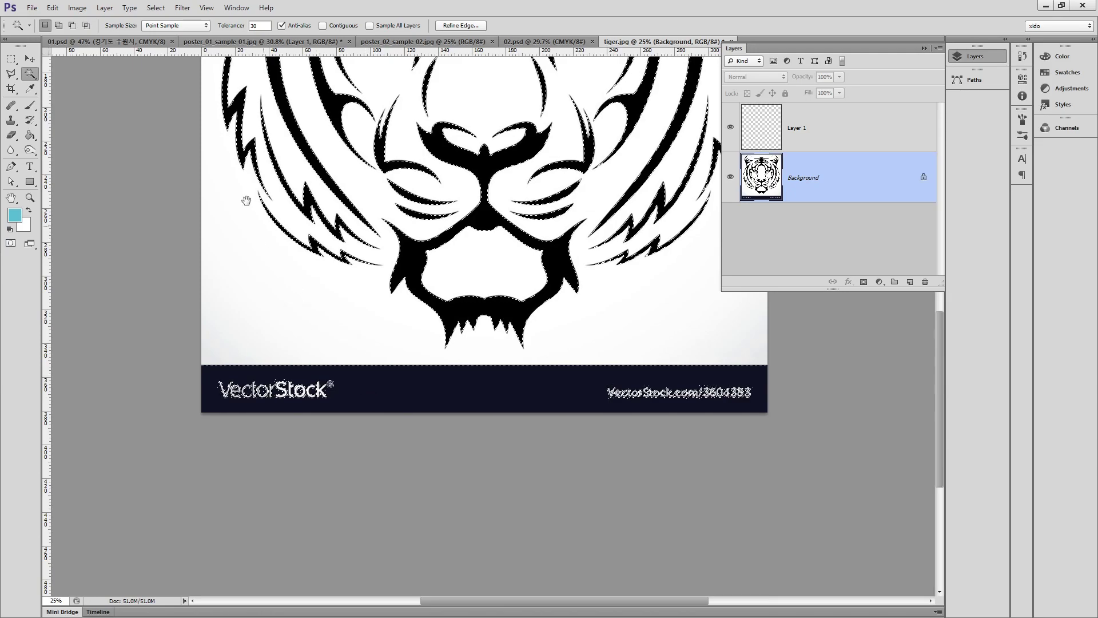
click(11, 59)
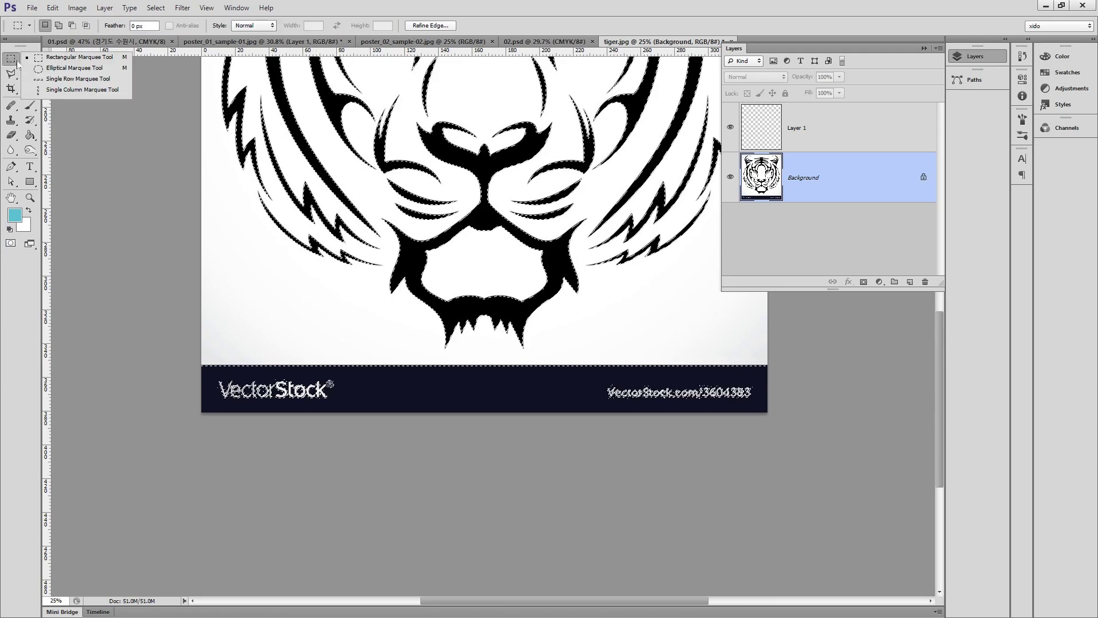
click(80, 57)
key(alt)
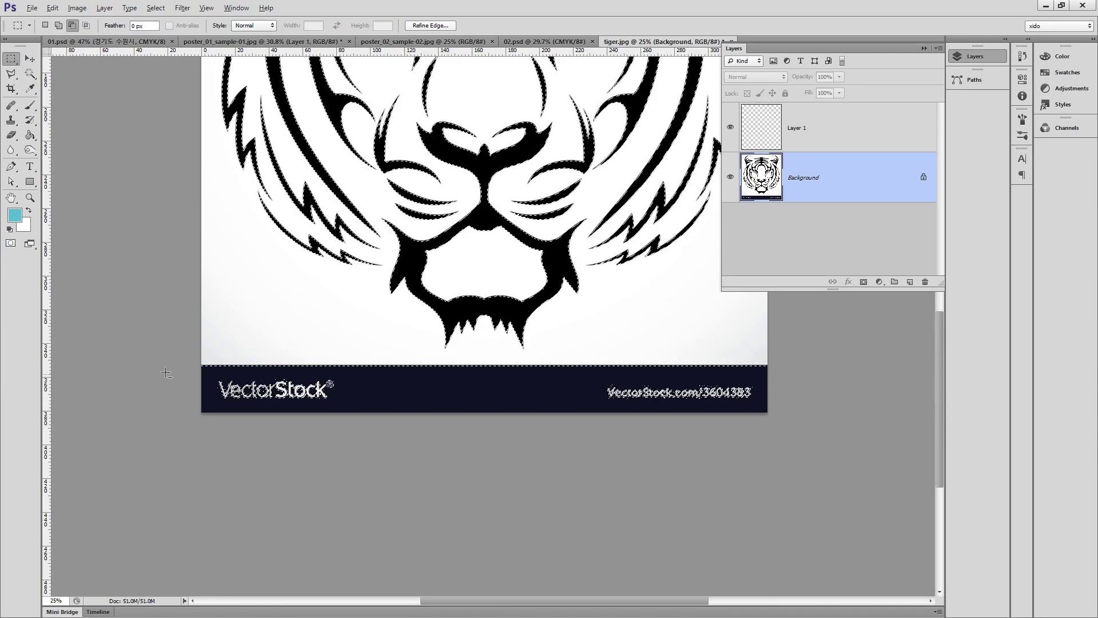
drag(183, 355, 823, 445)
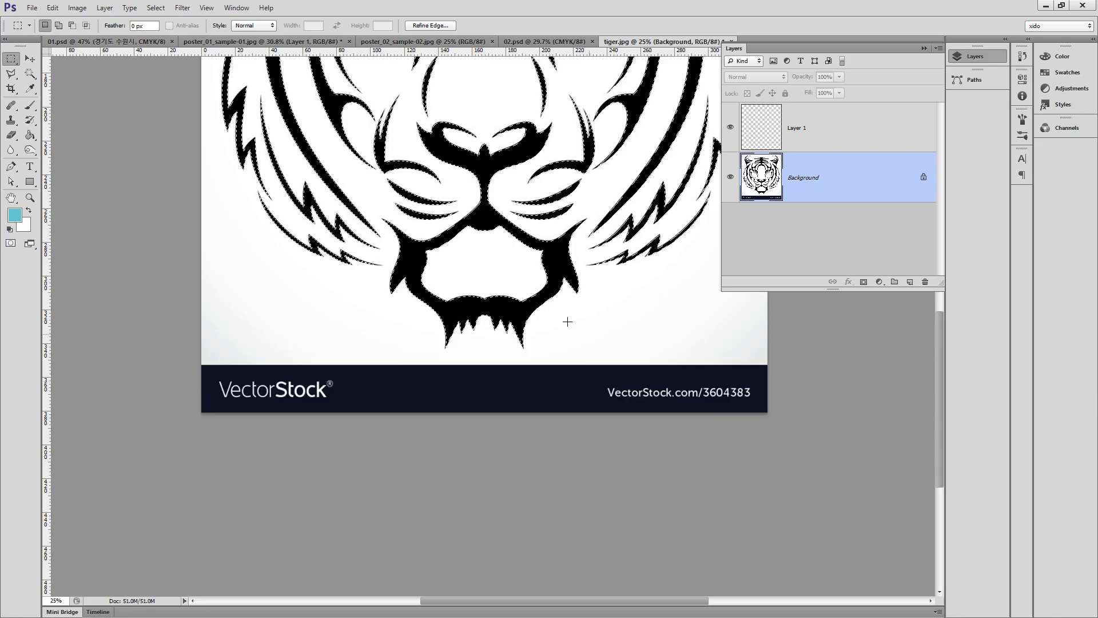
drag(491, 135, 347, 381)
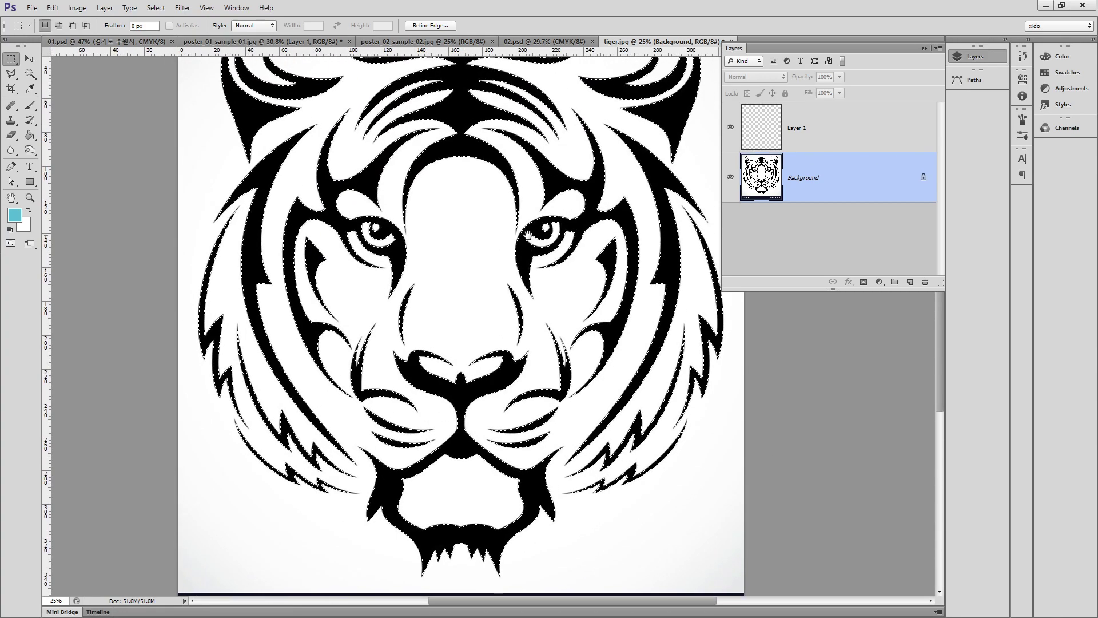
Step: Copy the selected black tiger artwork to a new layer and hide the Background
drag(528, 235, 522, 275)
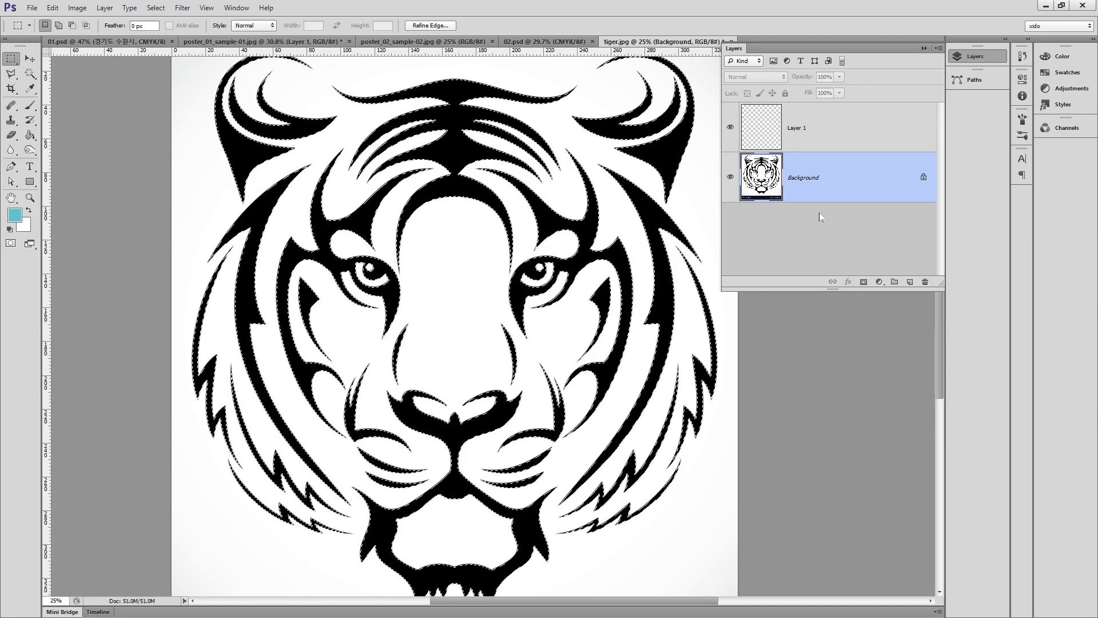
key(ctrl+j)
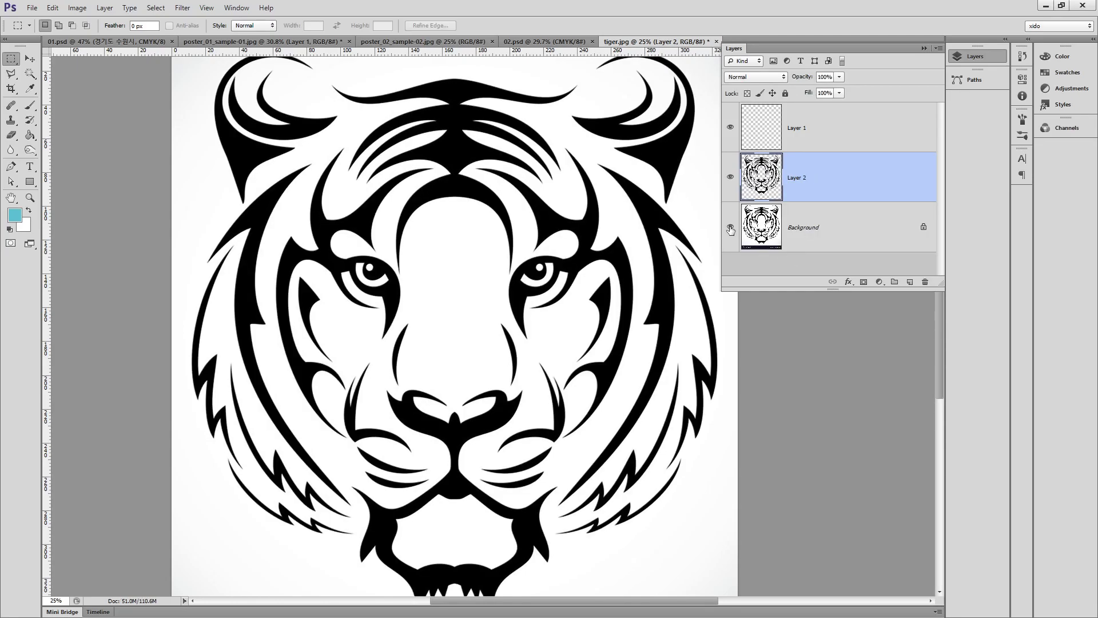
click(730, 228)
key(v)
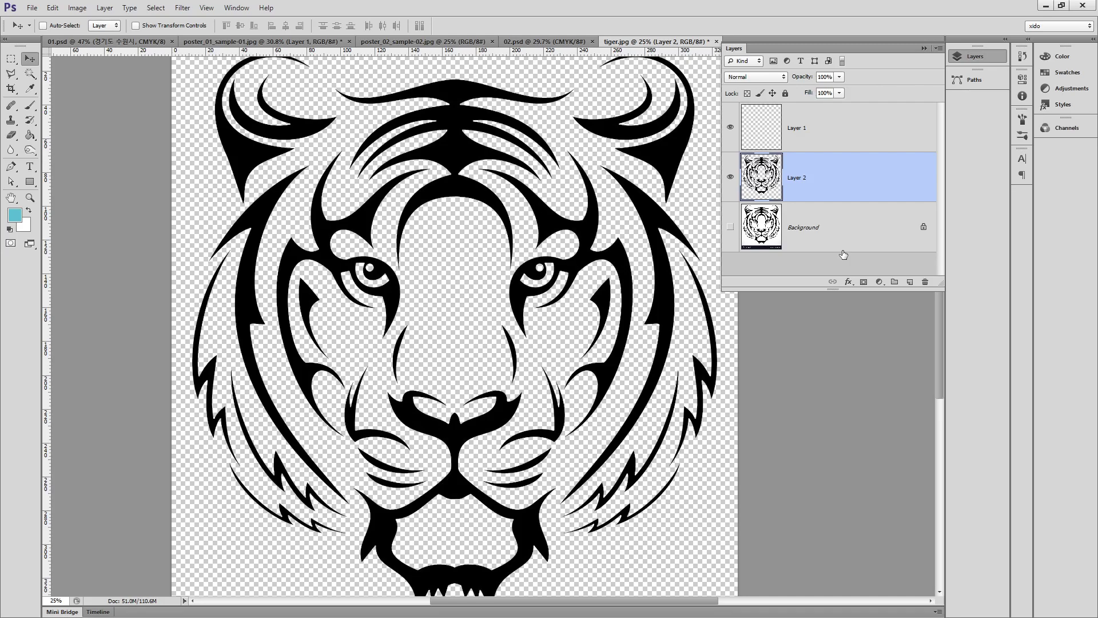
Step: Try colorizing Layer 2 with Hue/Saturation at hue 133, saturation 100 and lightness +67
click(77, 8)
mouse_move(103, 37)
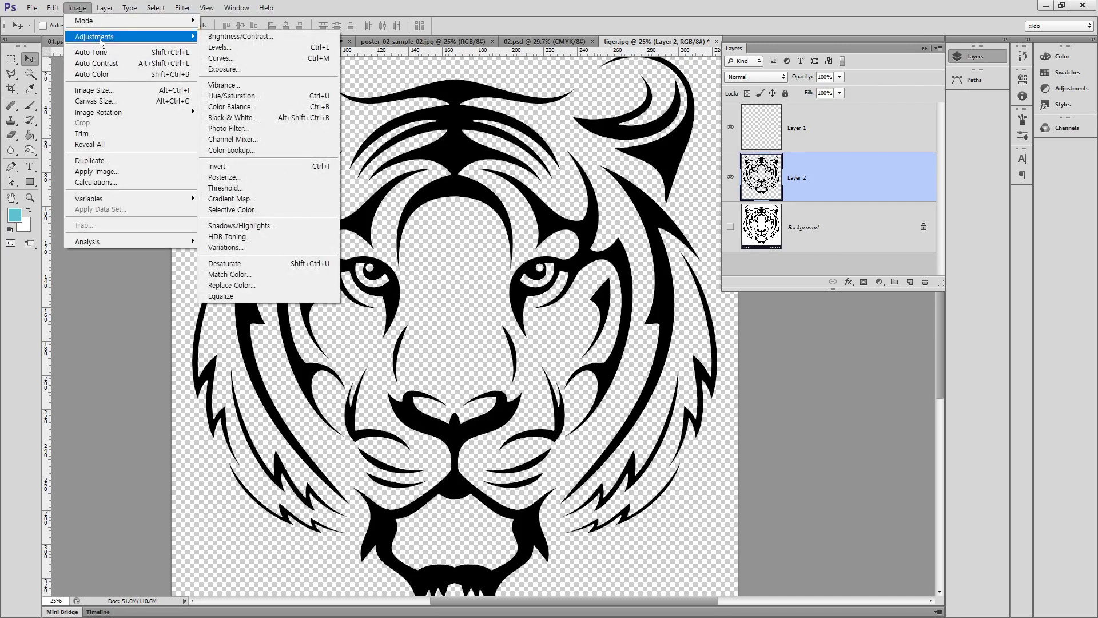
click(229, 95)
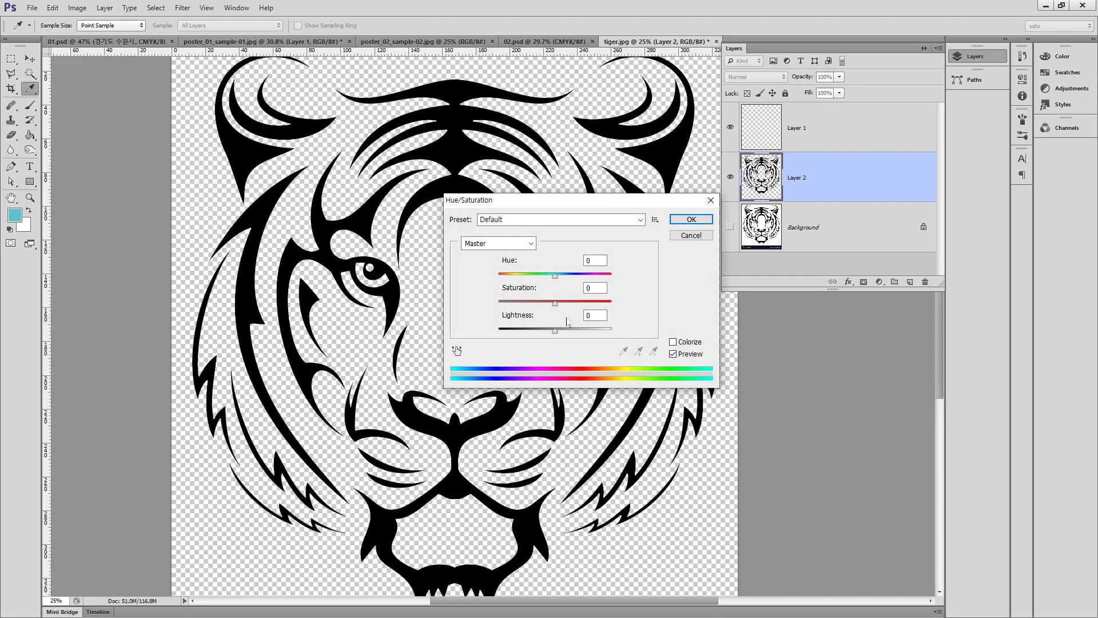
click(672, 341)
drag(555, 330, 593, 331)
drag(527, 303, 612, 303)
click(558, 276)
drag(557, 279, 540, 276)
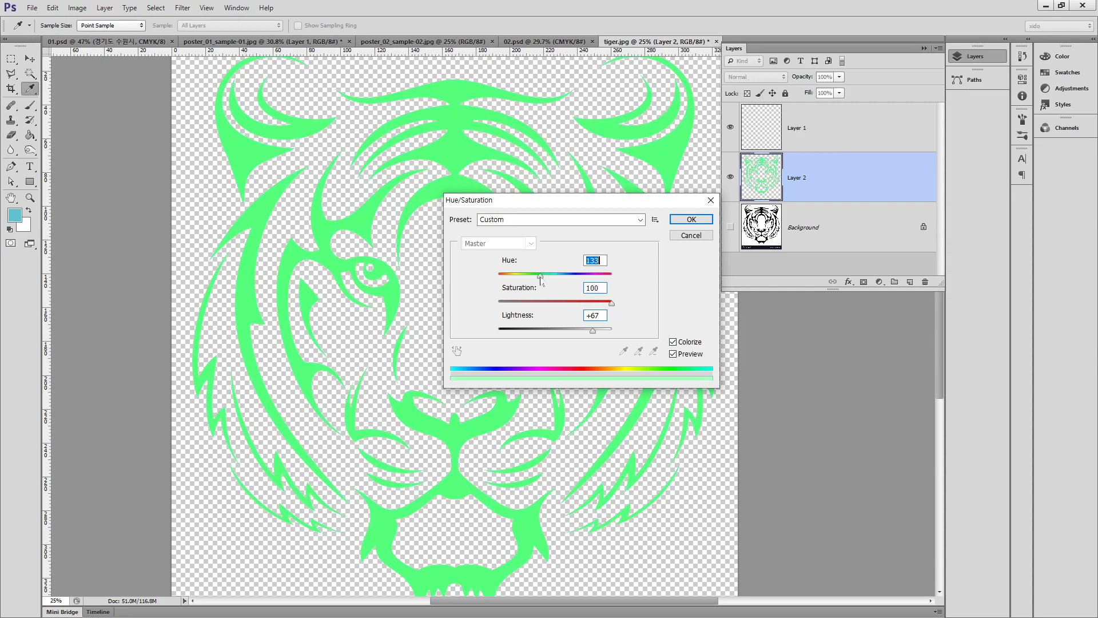
click(699, 236)
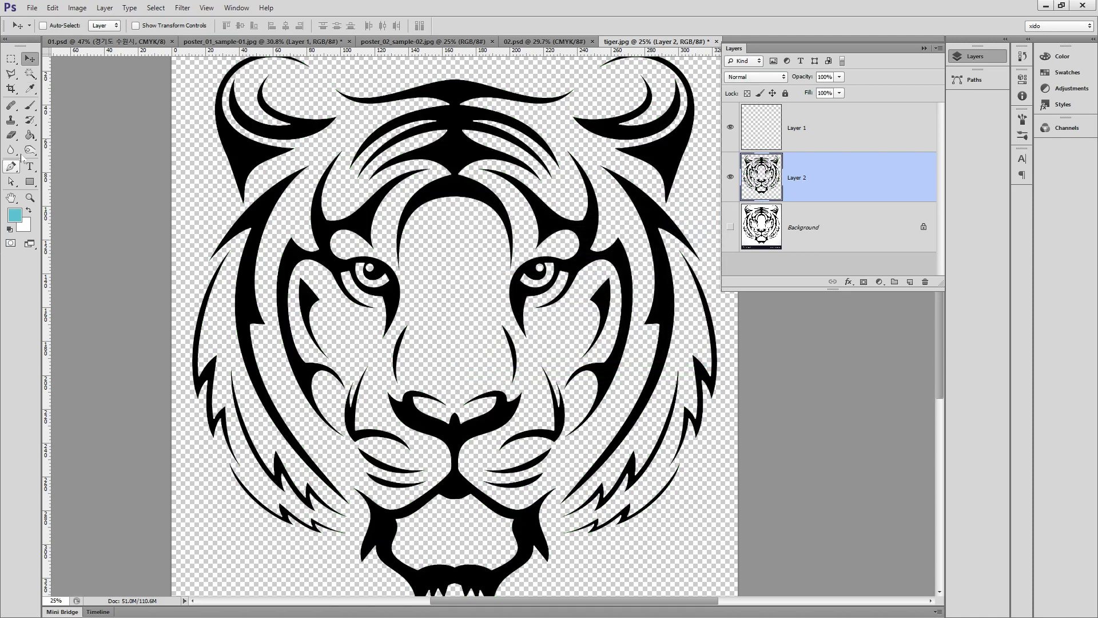
Step: Choose the Paint Bucket tool and load the outline of Layer 2's tiger artwork as a selection
click(27, 137)
click(87, 143)
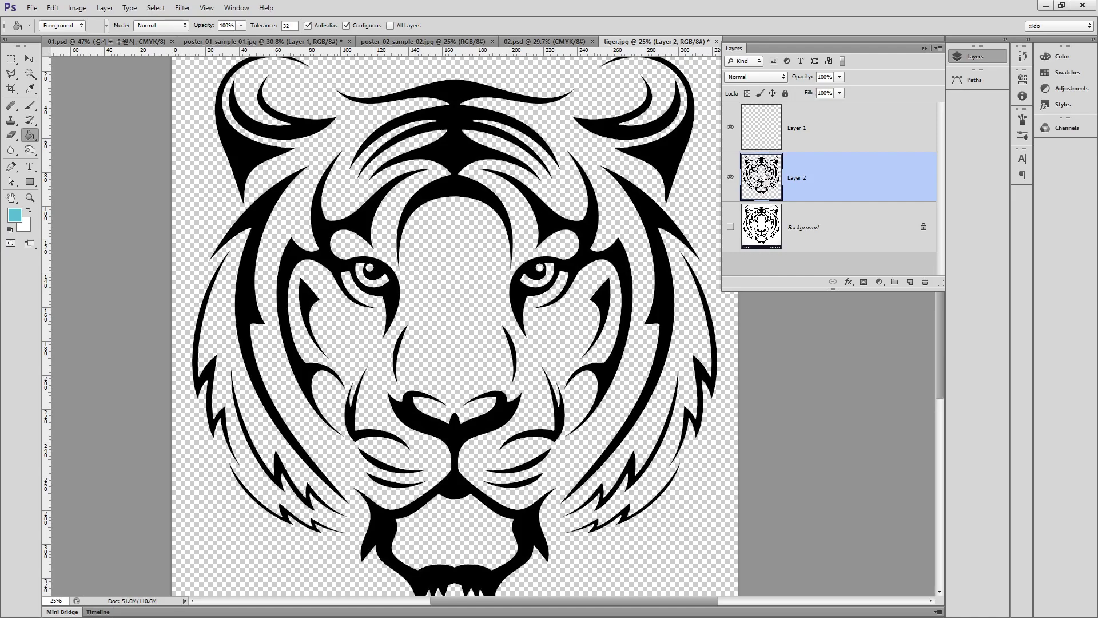
ctrl+click(760, 182)
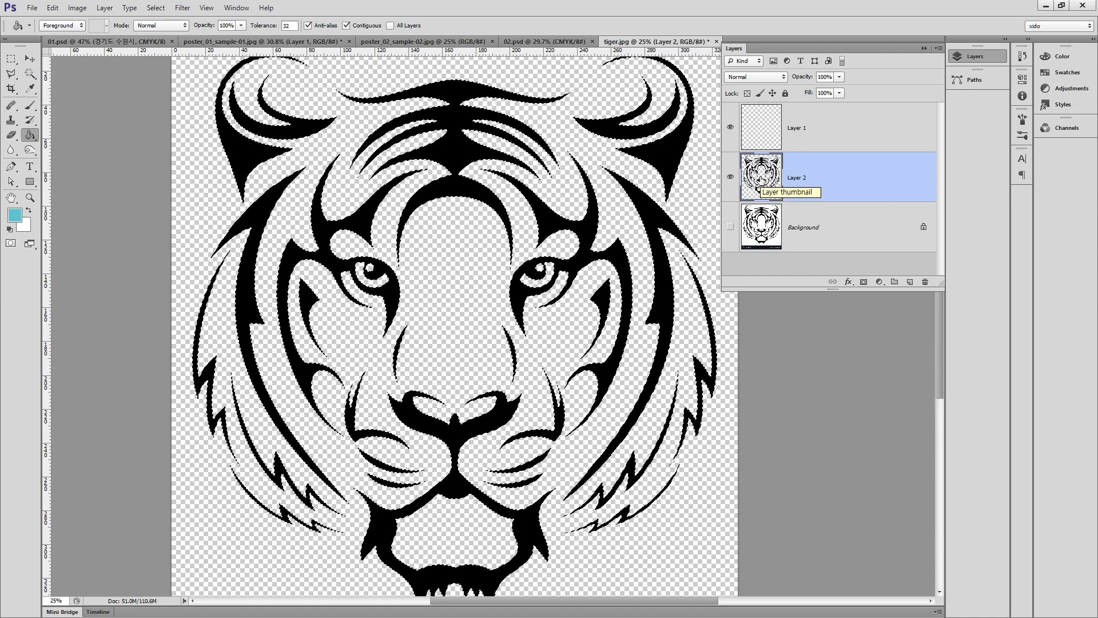
Step: Place a vertical guide through the tiger's centre and subtract the face's left half from the selection with the Rectangular Marquee tool
key(ctrl+minus)
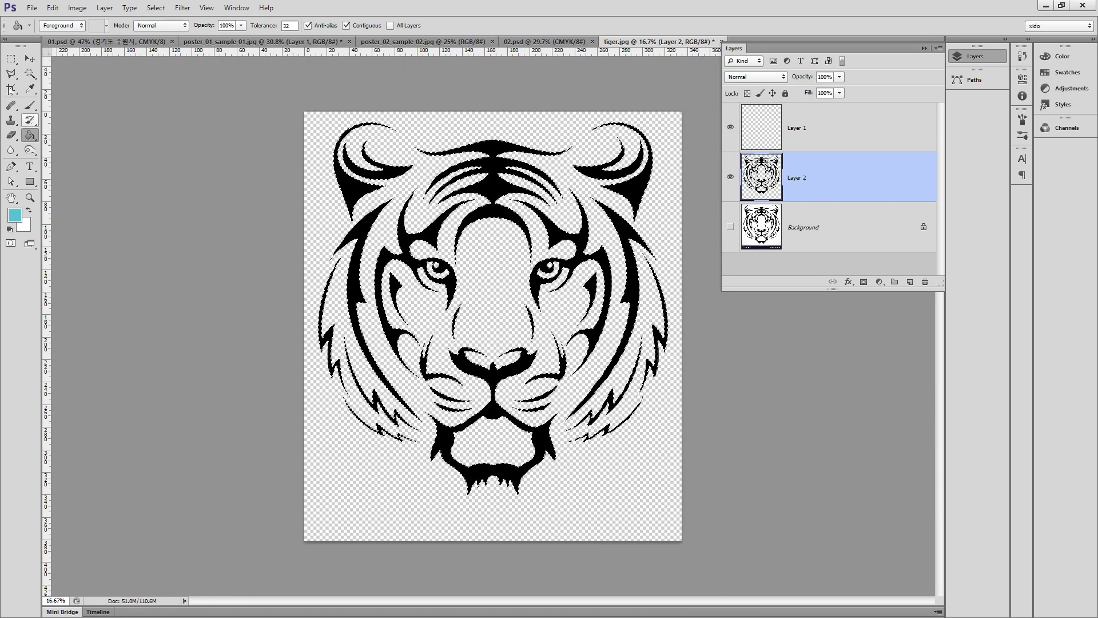
drag(47, 115, 492, 119)
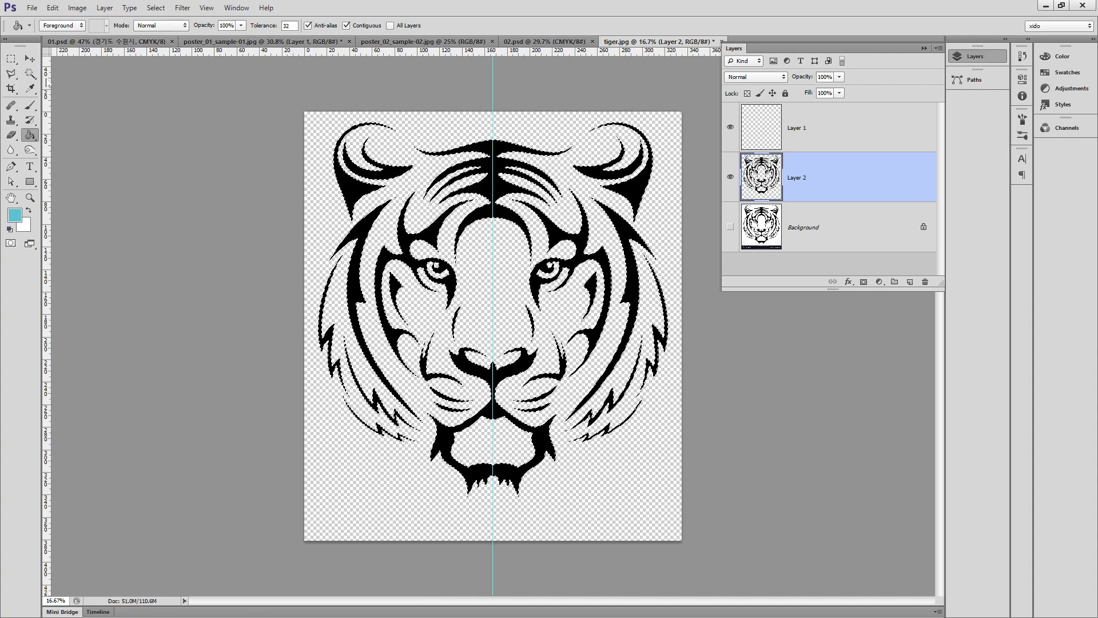
click(11, 59)
drag(305, 112, 495, 541)
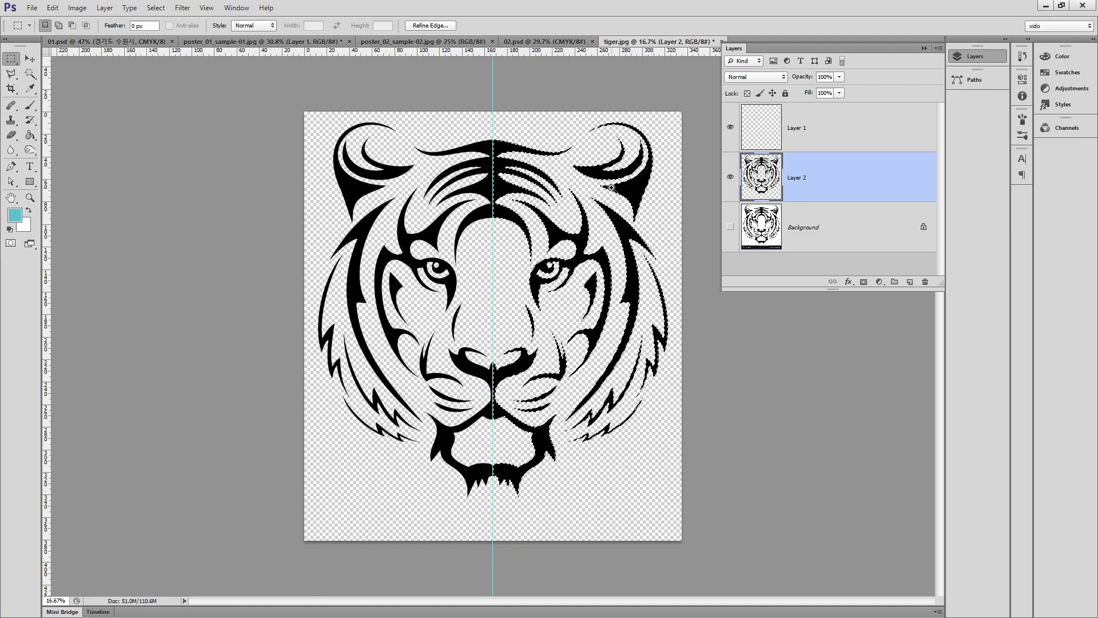
key(ctrl+plus)
ctrl+click(759, 193)
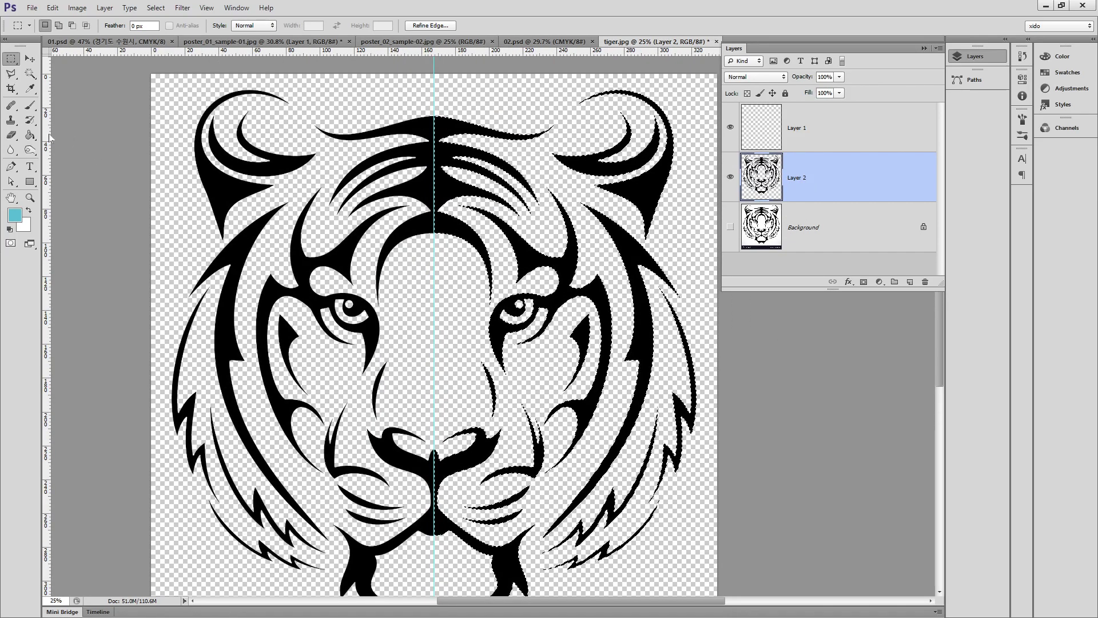
Step: Fill the selected right half of the tiger on Layer 2 with the teal foreground colour, turning off the Paint Bucket's Contiguous option
click(30, 135)
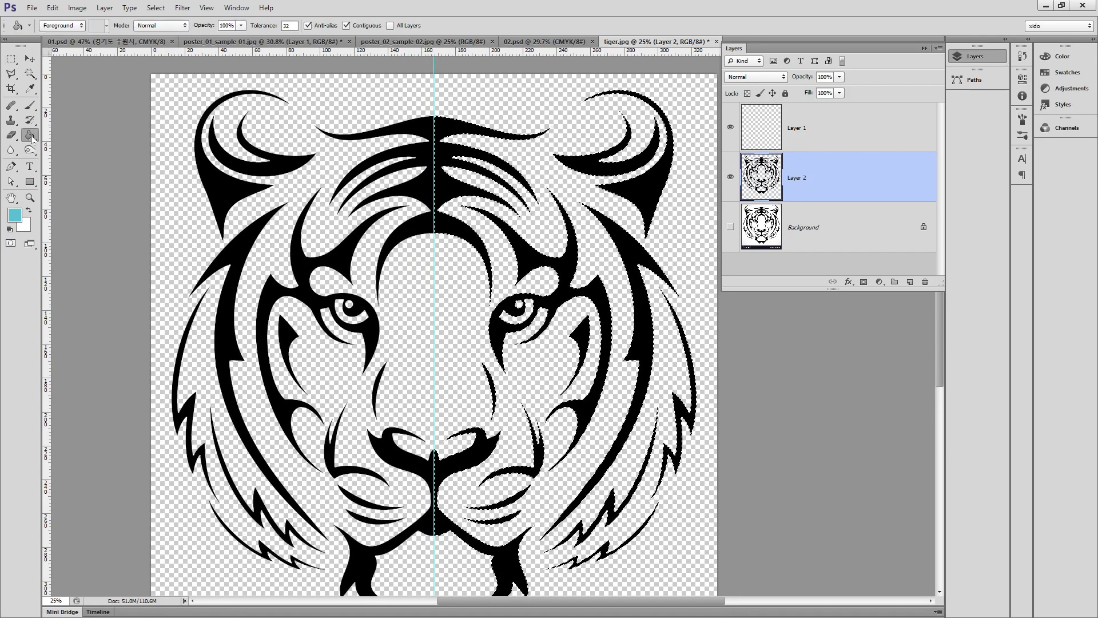
click(445, 186)
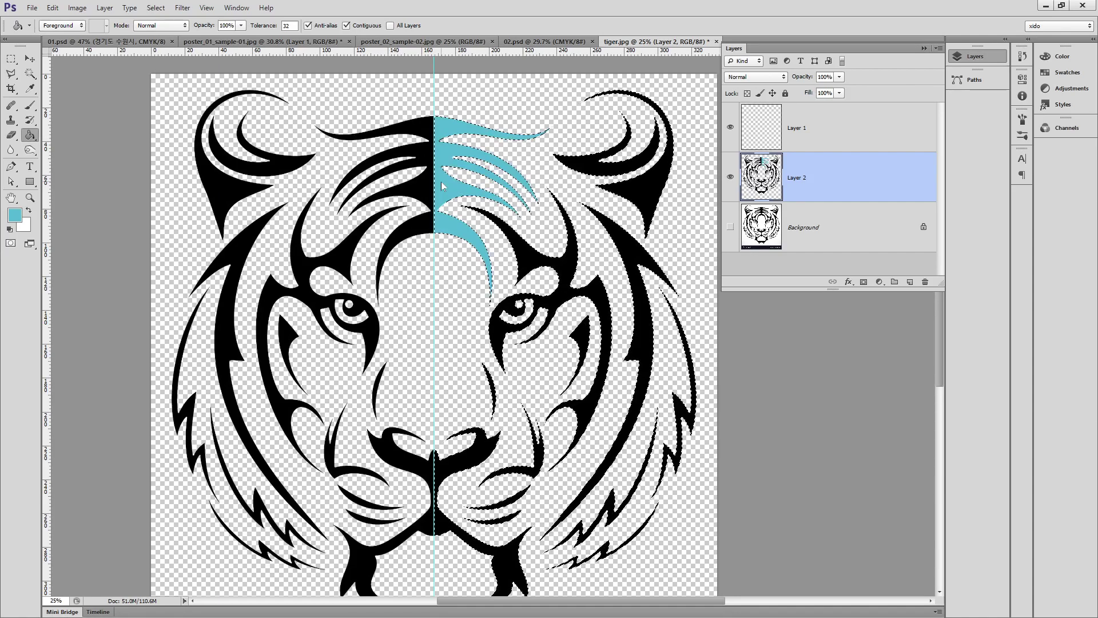
click(569, 252)
click(346, 25)
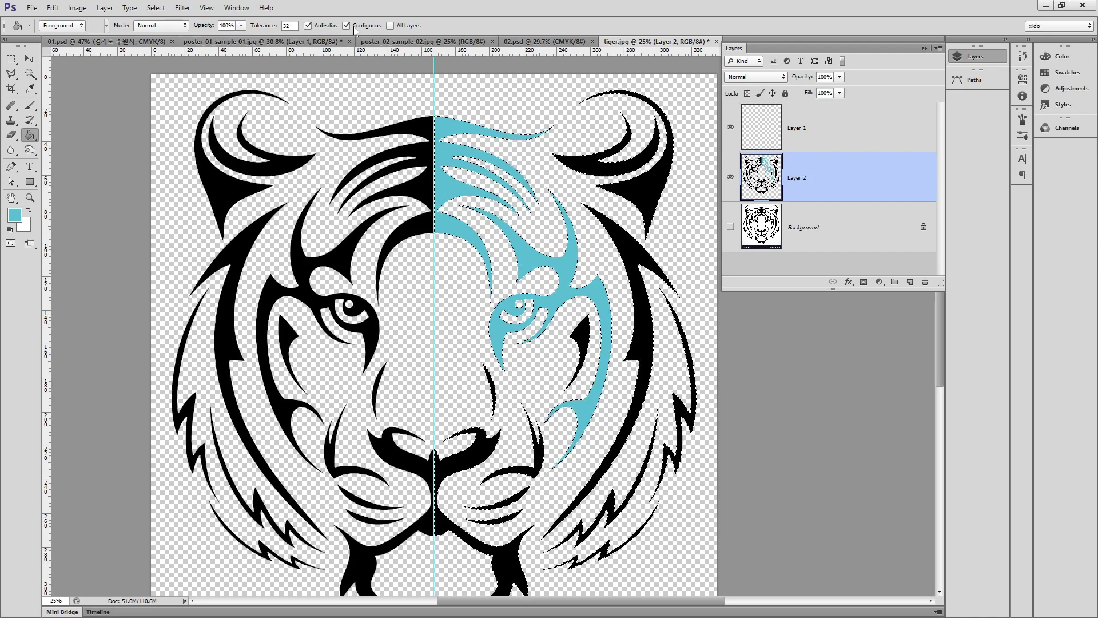
click(647, 190)
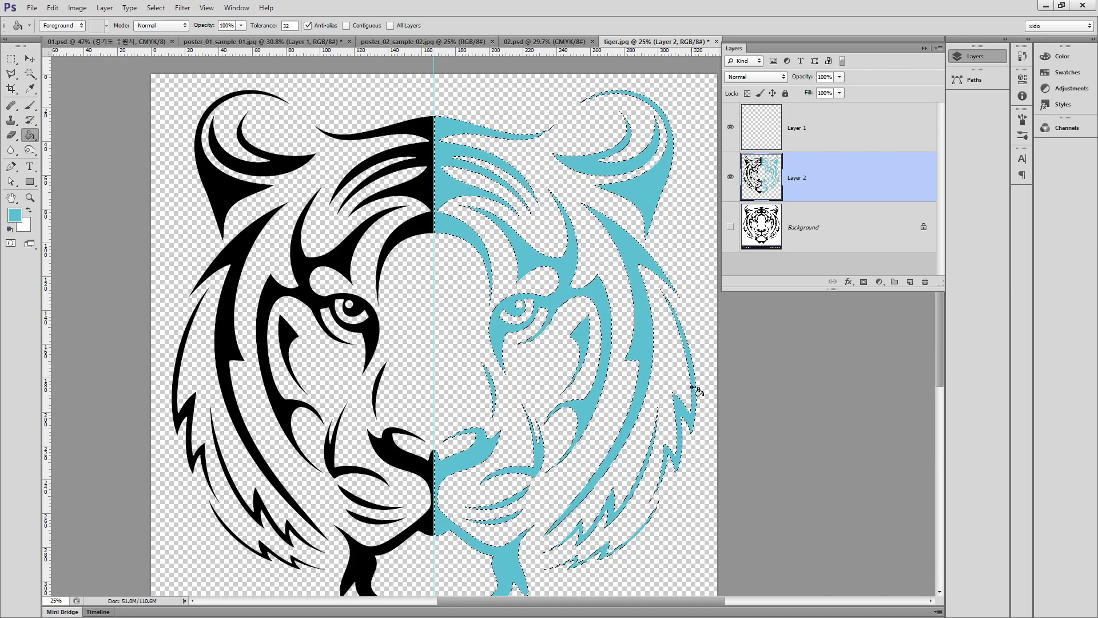
Step: Hide Layer 2 and fill the right-half tiger selection with teal on the empty Layer 1
click(730, 177)
click(817, 135)
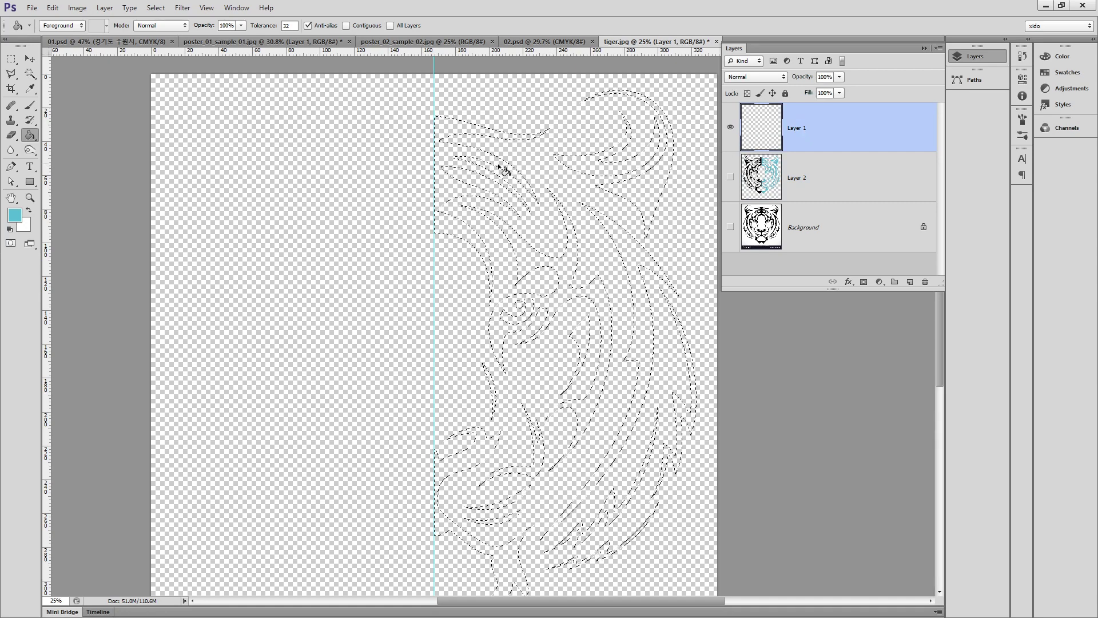
click(447, 133)
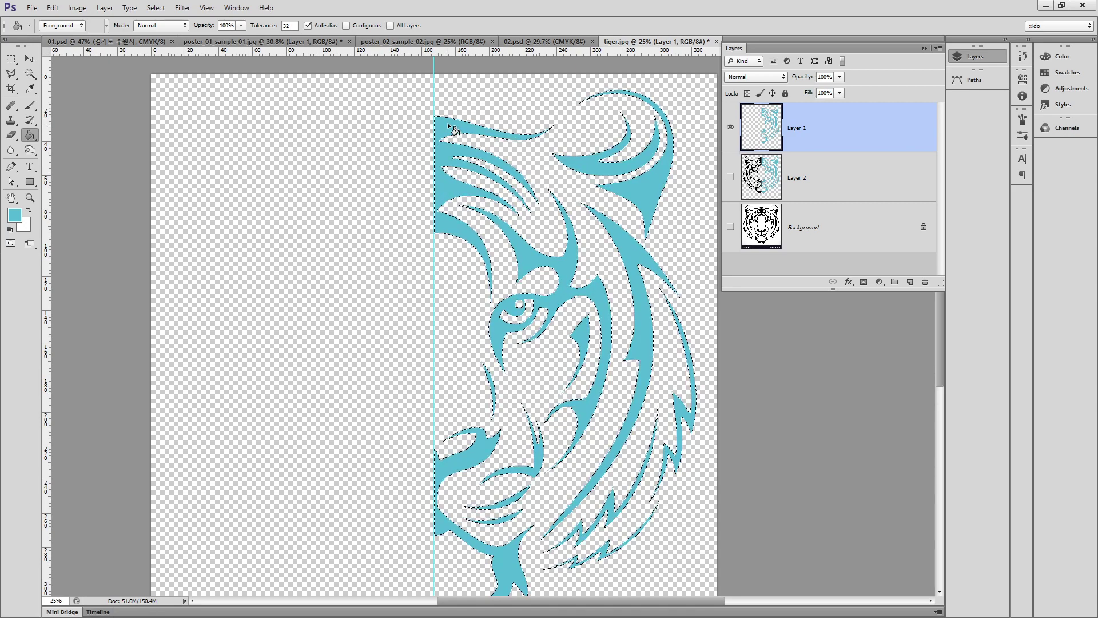
Step: Undo the teal fills on Layer 1 and Layer 2, and toggle Layer 2's visibility to check the artwork
key(ctrl+alt+z)
key(ctrl+alt+z)
key(ctrl+alt+z)
key(ctrl+alt+z)
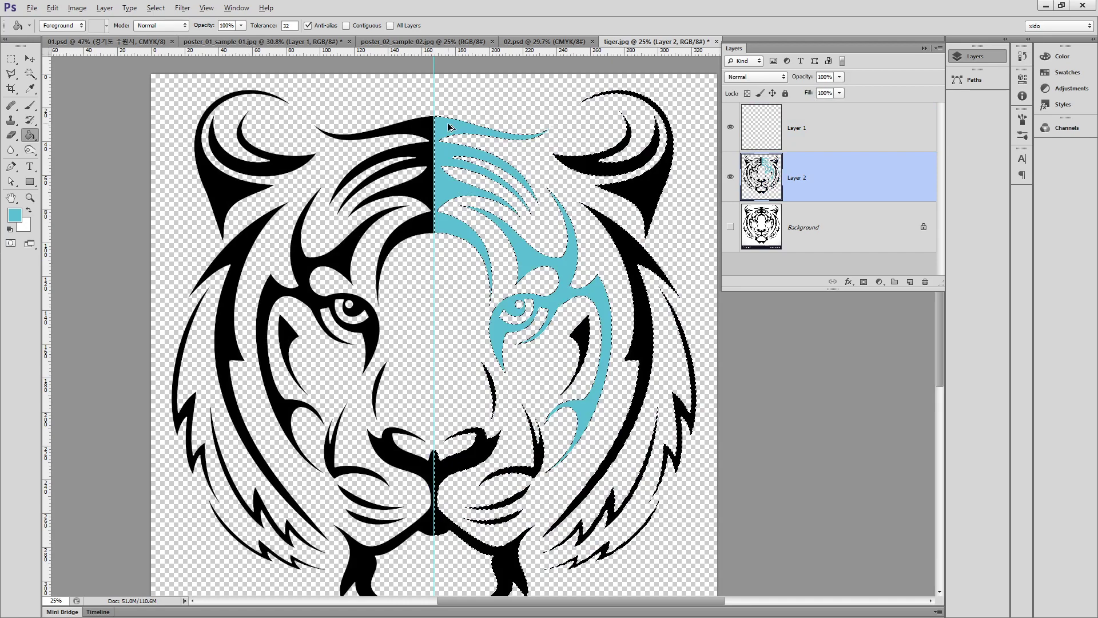
click(731, 177)
click(731, 177)
click(731, 177)
click(730, 177)
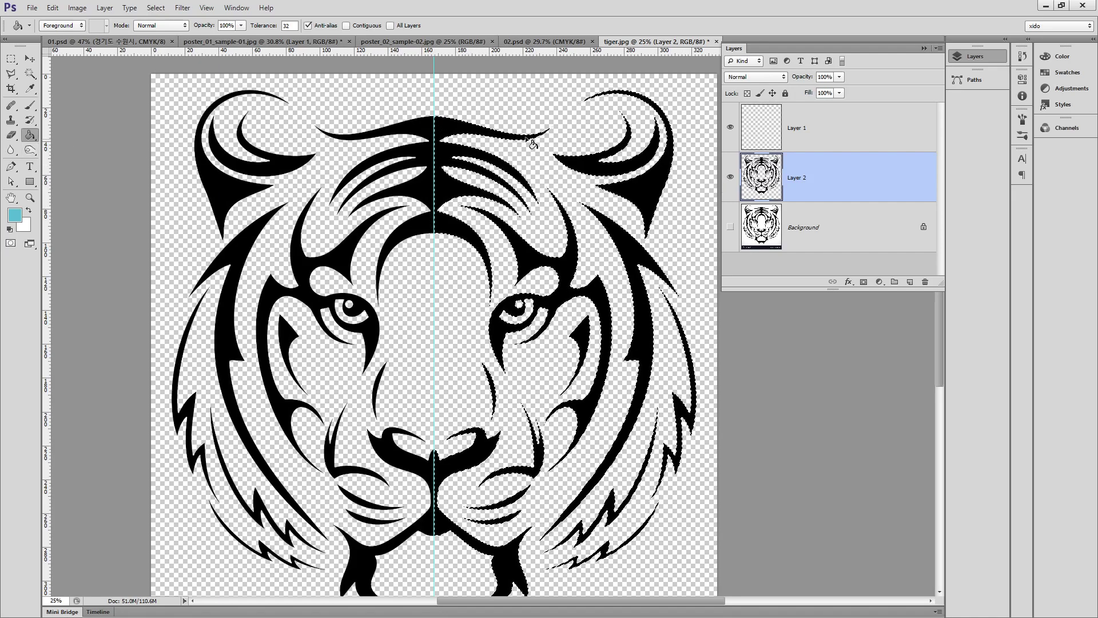
Step: Fill the selected right half with teal on Layer 2, hide that layer, fill the same selection on Layer 1 and deselect
click(491, 166)
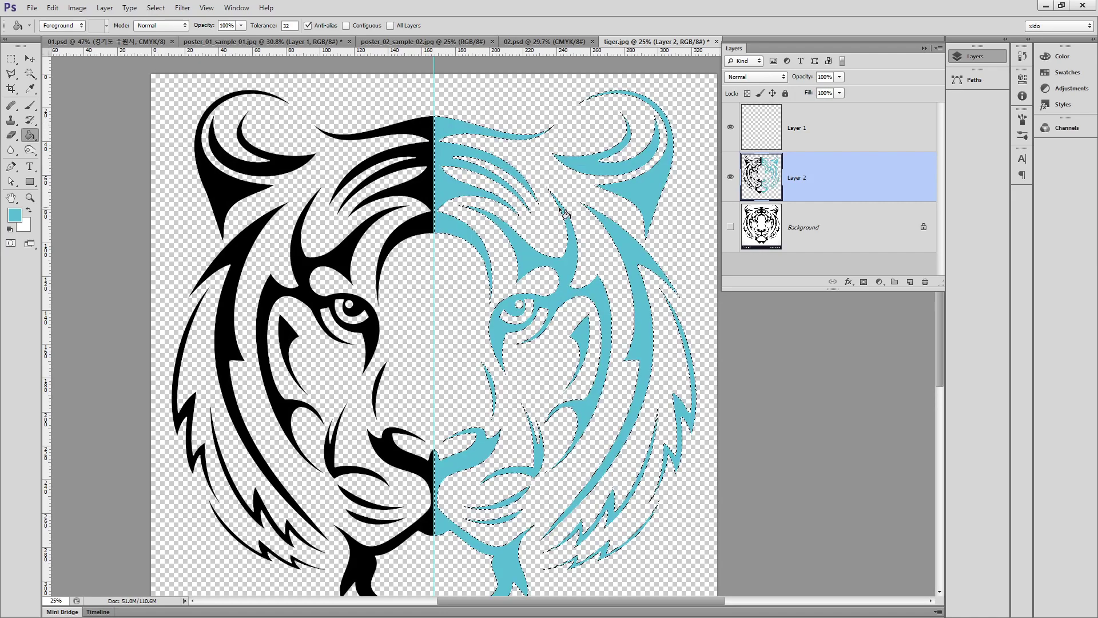
click(730, 177)
click(821, 129)
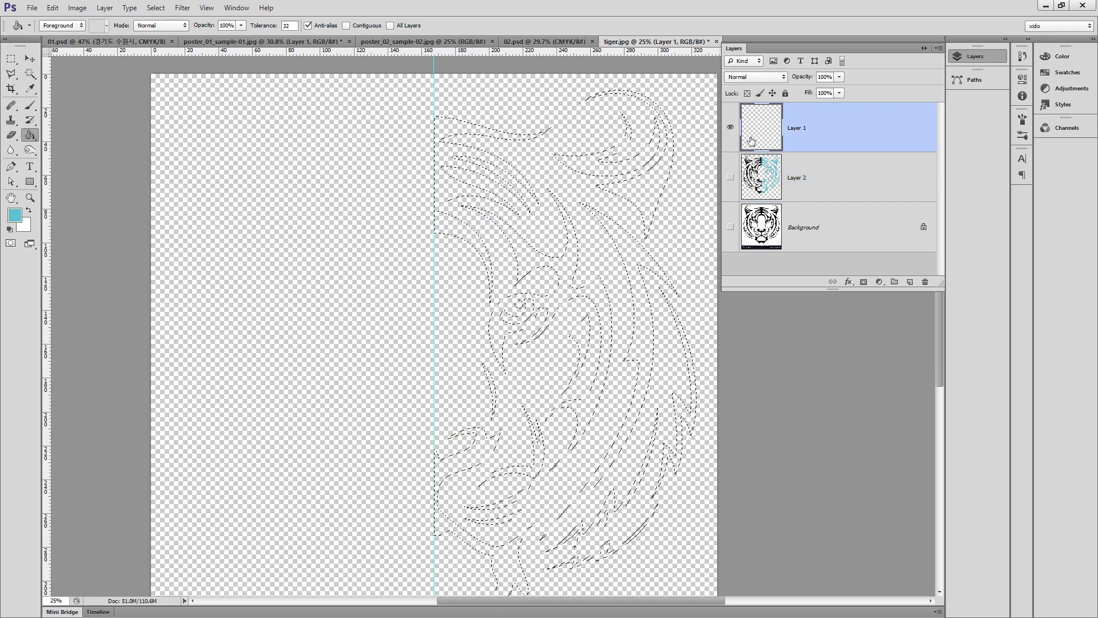
click(454, 127)
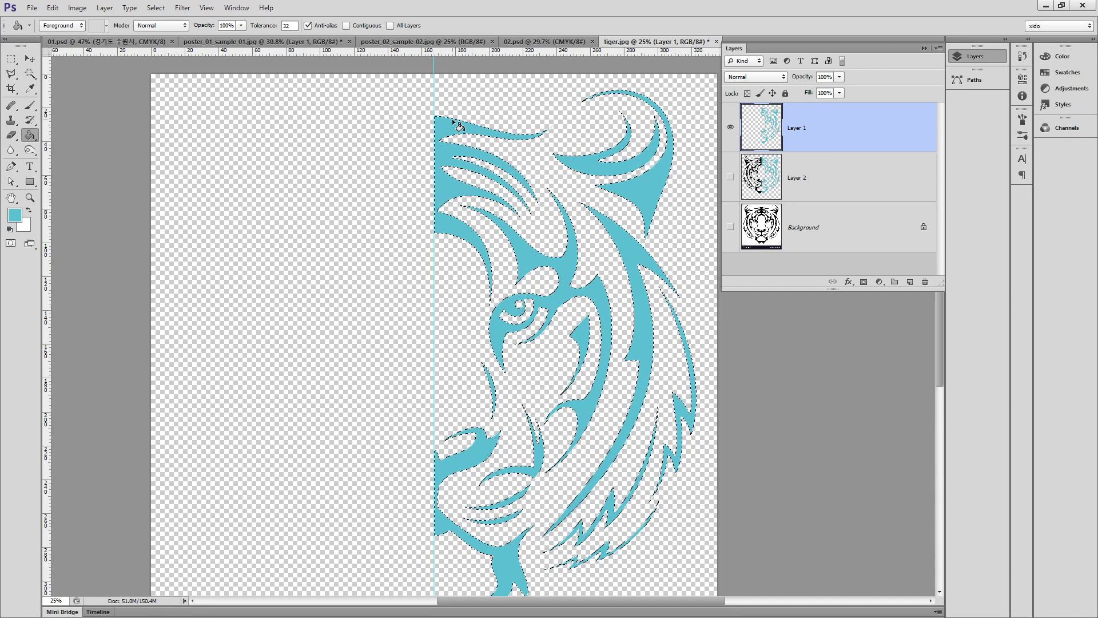
key(v)
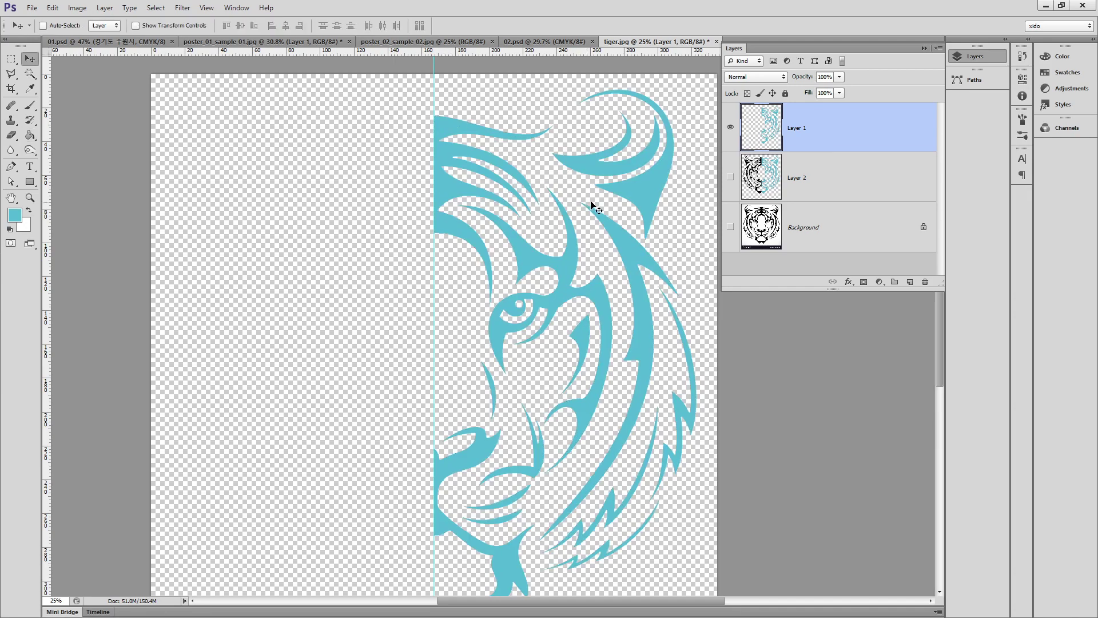
Step: Compare the edges of the teal fills on Layer 1 and Layer 2 at 400% zoom, then view Layer 1 alone
drag(471, 125, 522, 233)
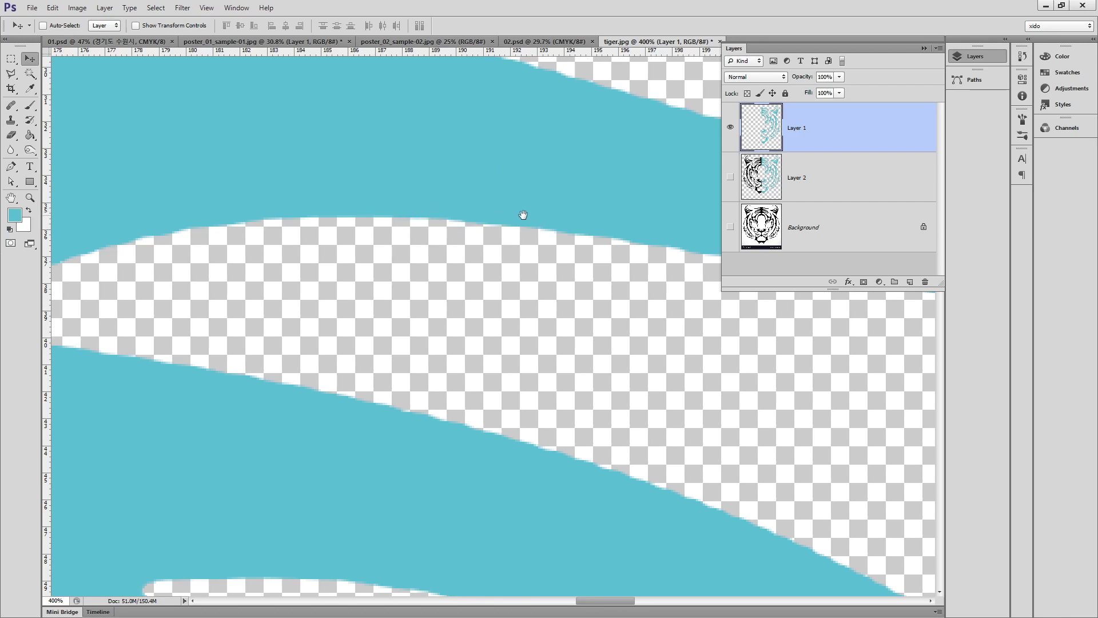
click(730, 127)
click(772, 173)
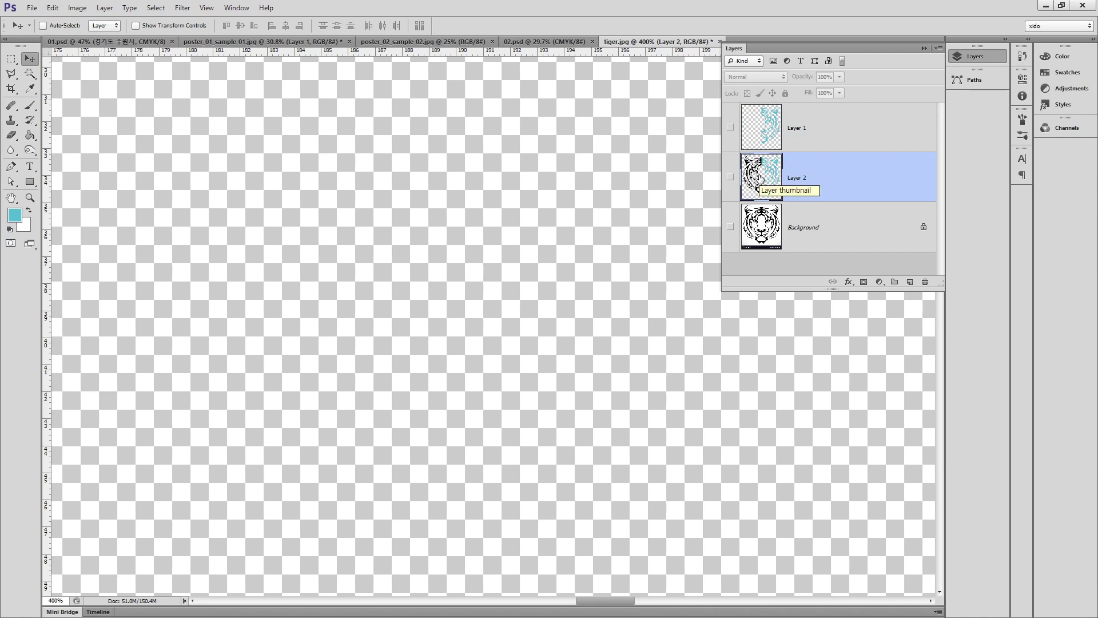
click(730, 176)
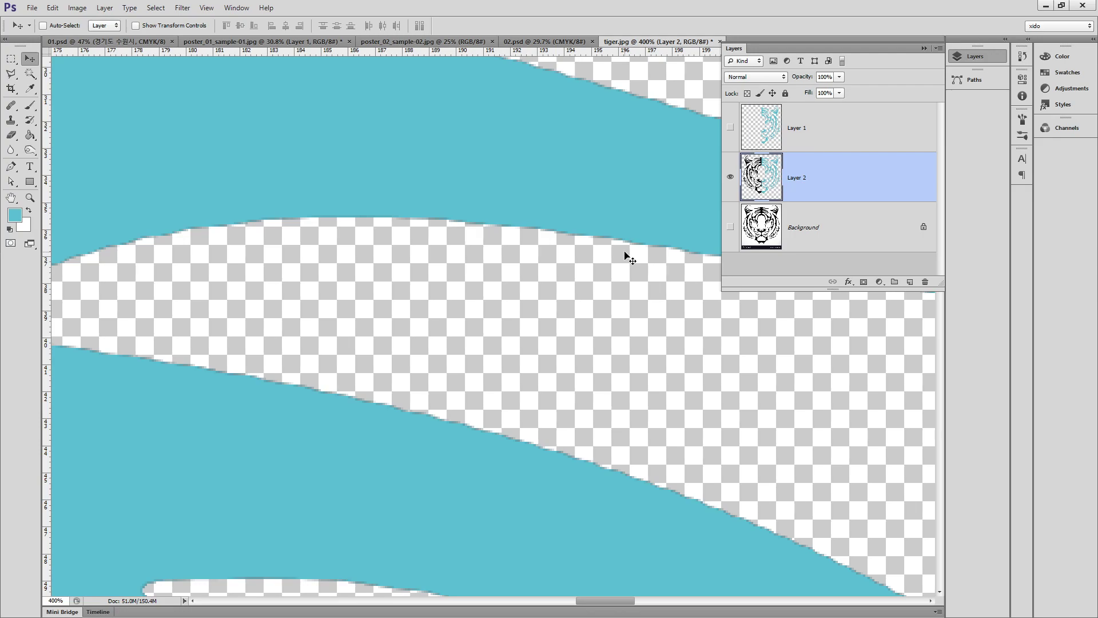
key(ctrl+0)
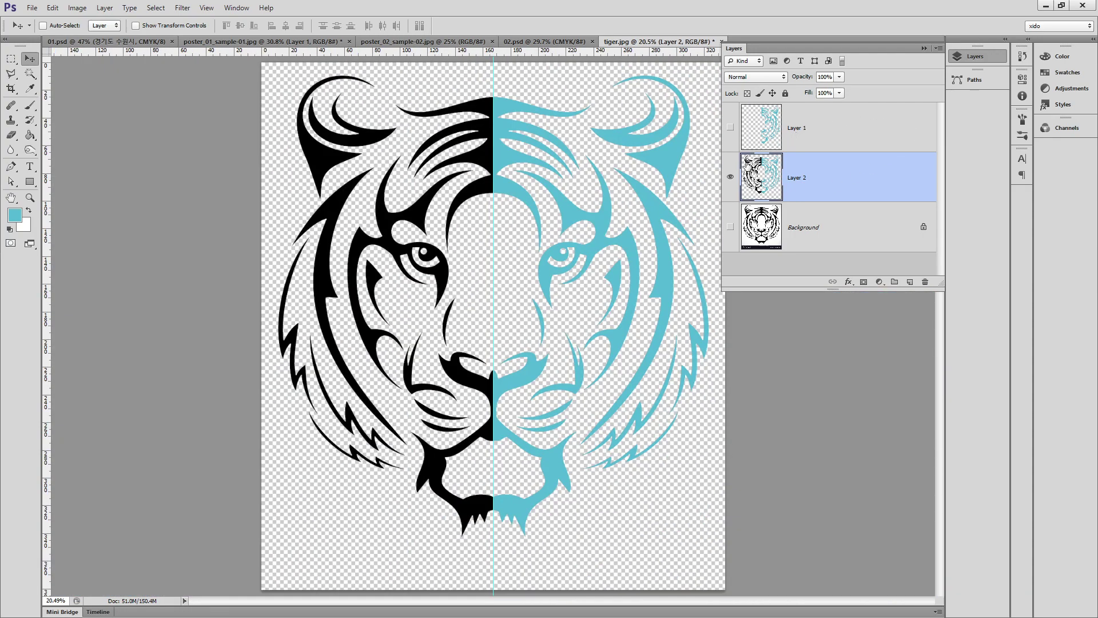
click(730, 177)
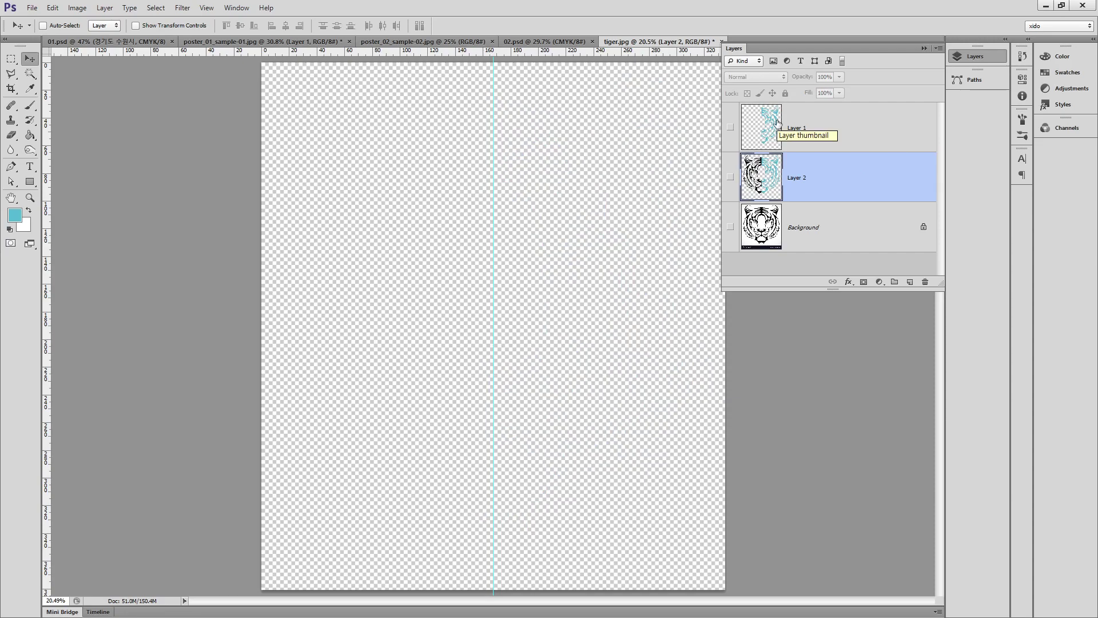
click(778, 126)
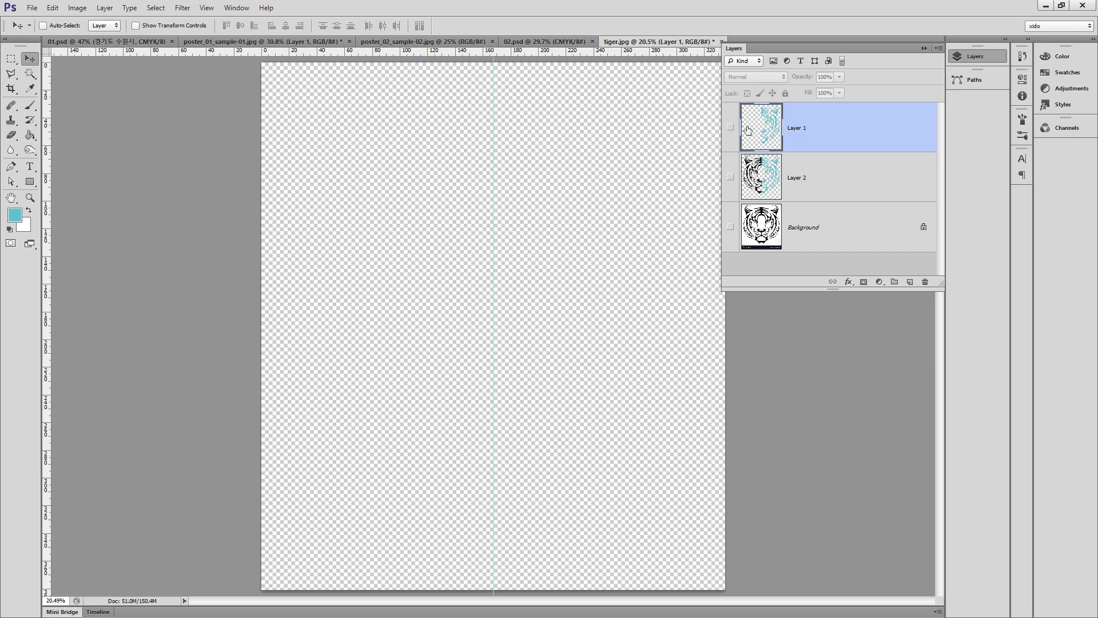
click(731, 126)
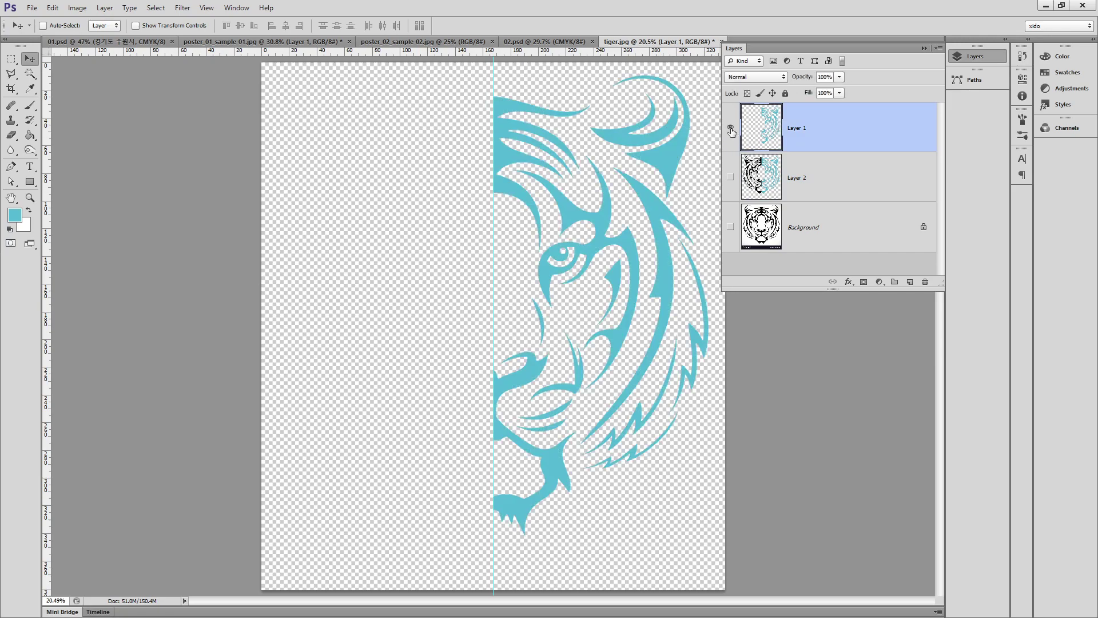
Step: Show only Layer 2 and turn its whole tiger black with Hue/Saturation at minimum lightness
click(730, 128)
click(770, 182)
click(730, 177)
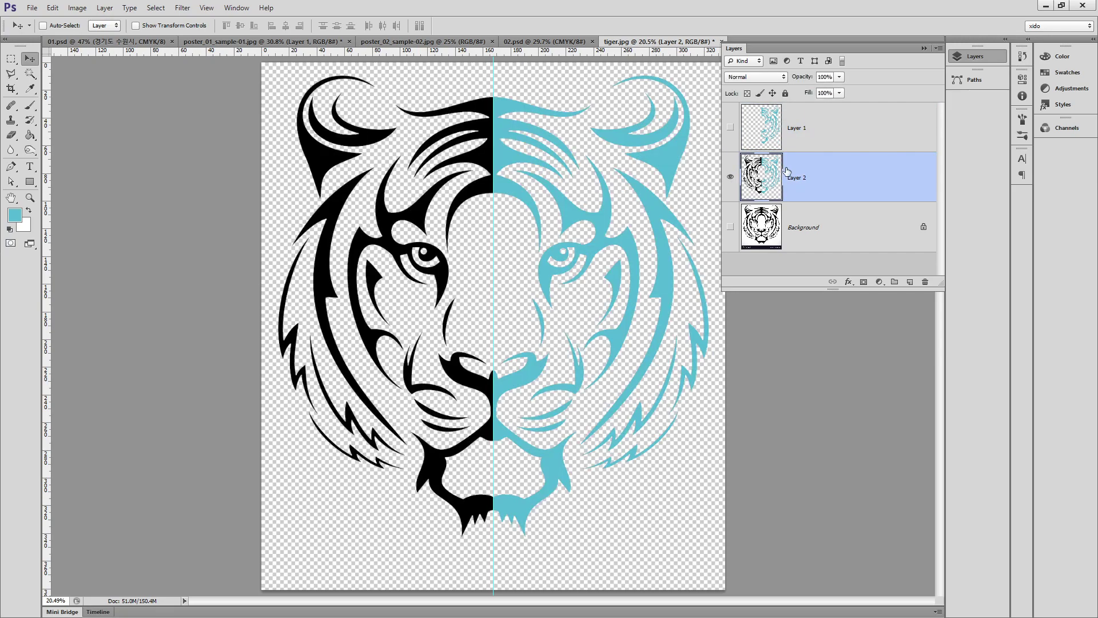
key(ctrl+u)
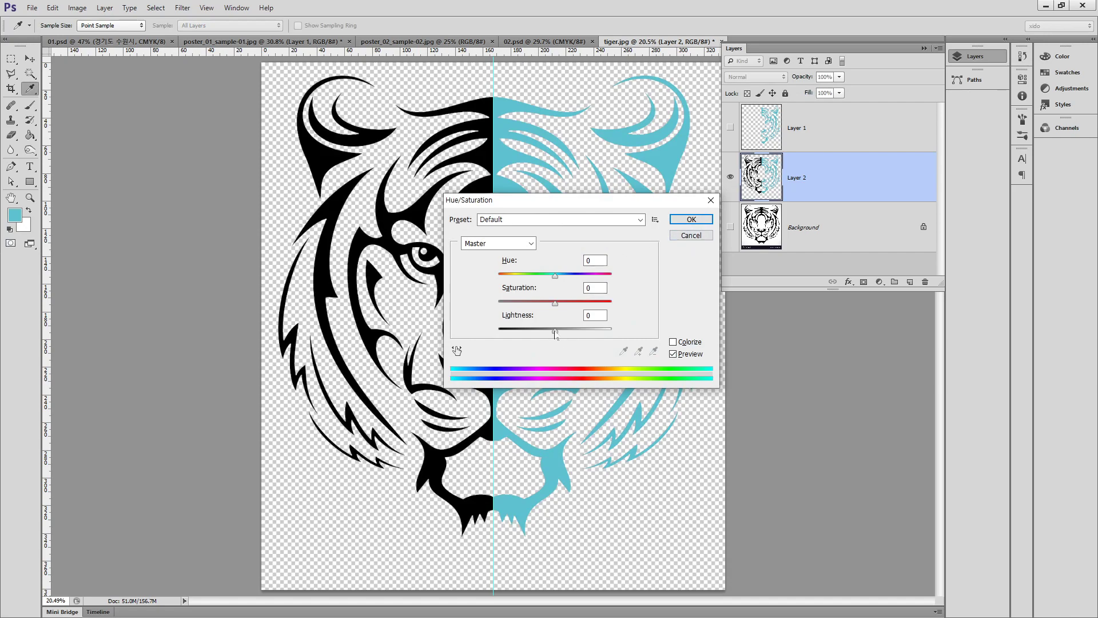
drag(555, 331, 499, 330)
click(692, 219)
key(v)
click(824, 271)
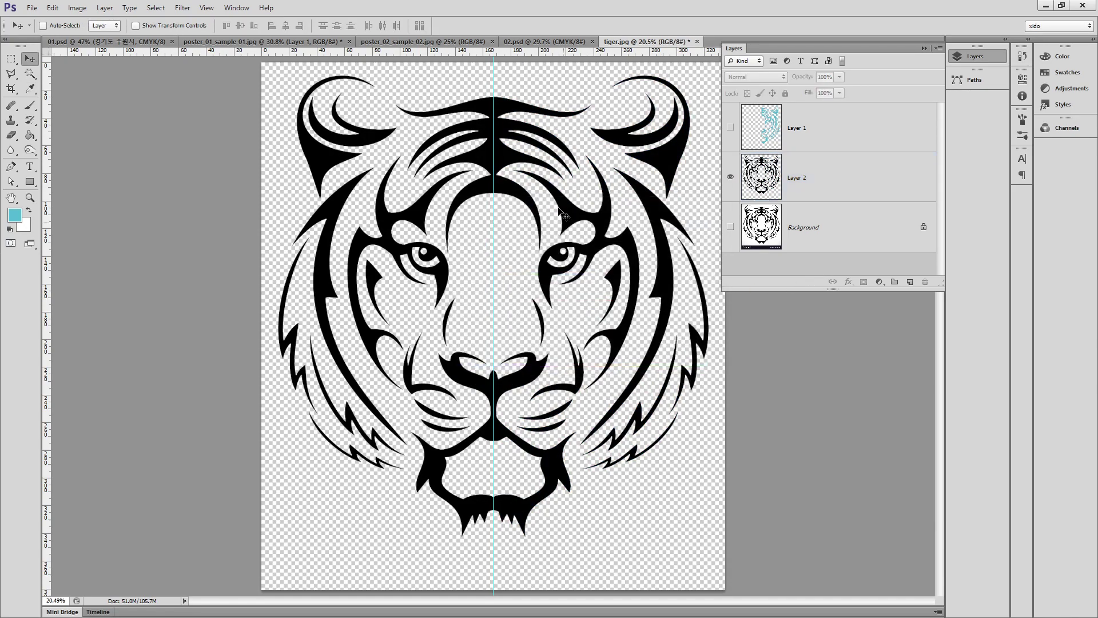
Step: Show only the Background in tiger.jpg, copy the tiger area above the VectorStock banner to a new layer, and hide the Background
click(730, 177)
click(833, 239)
click(731, 227)
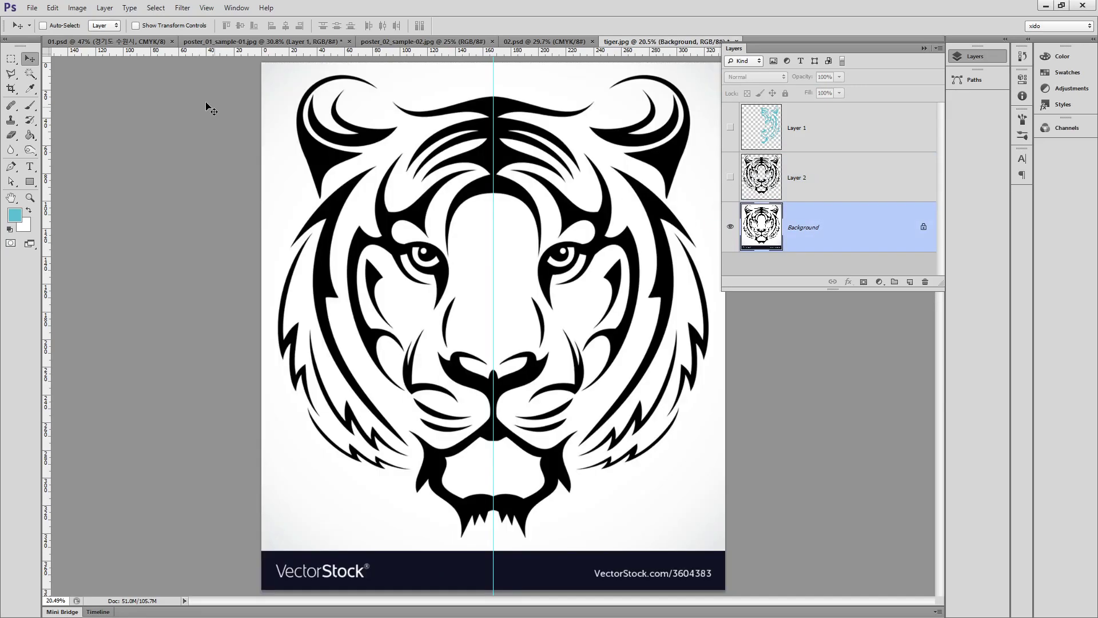
click(16, 59)
drag(239, 59, 829, 541)
key(ctrl+j)
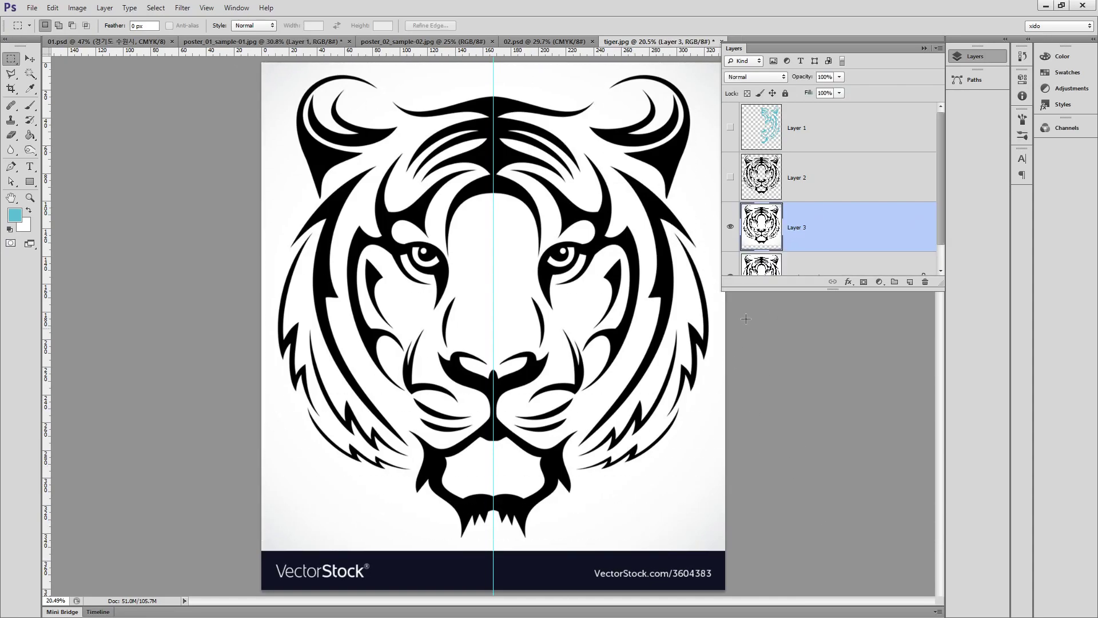
click(730, 276)
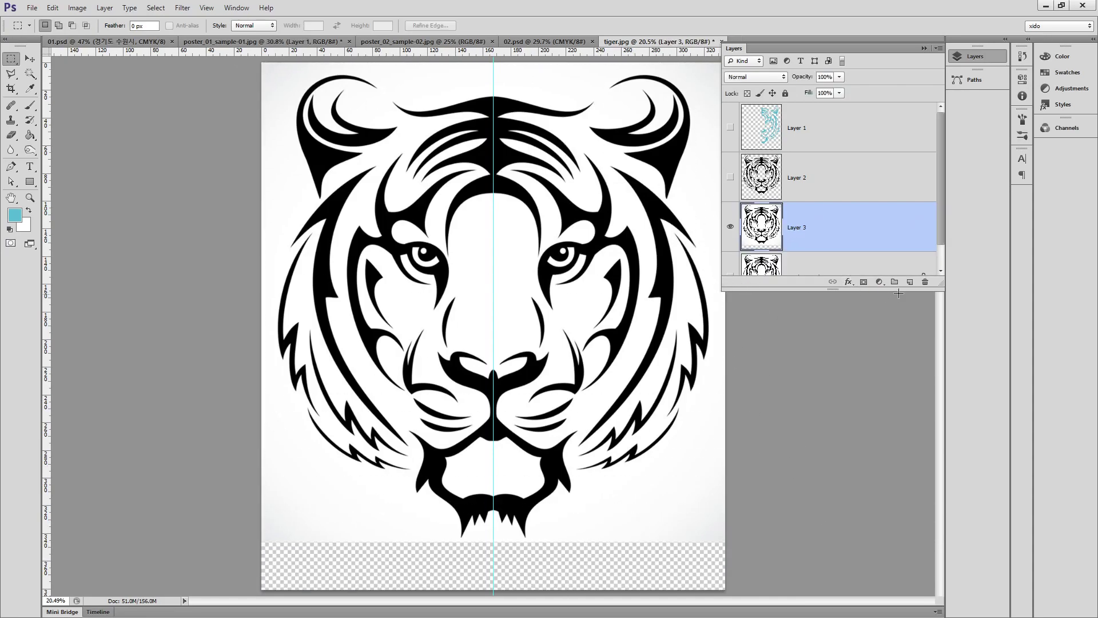
drag(900, 292, 902, 483)
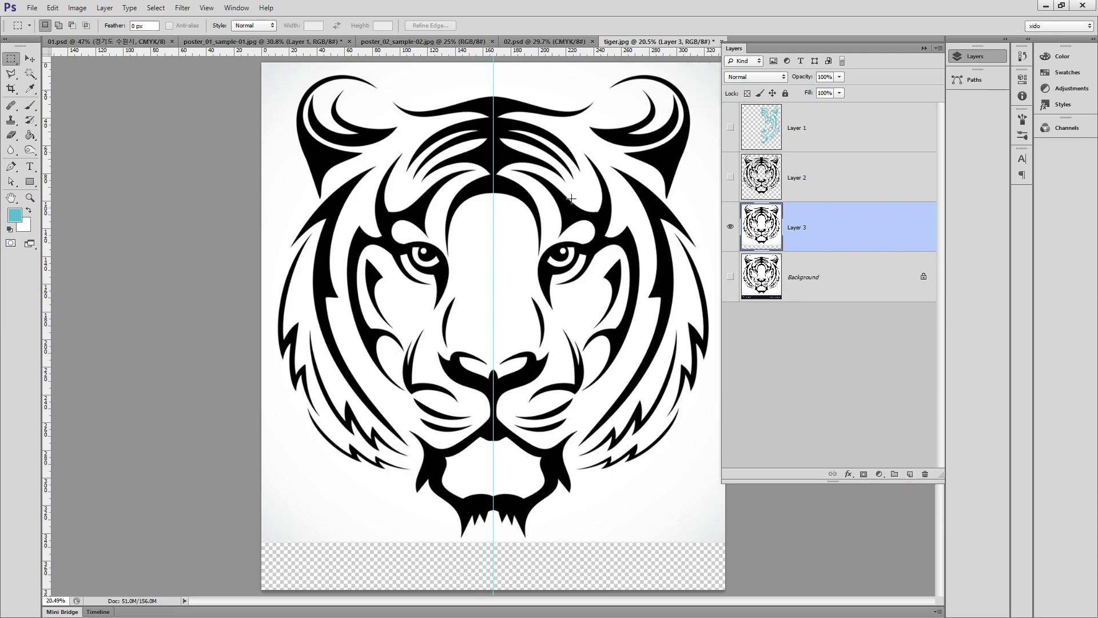
Step: Select all the white areas around and inside the tiger on Layer 3 with the Magic Wand
click(31, 74)
click(395, 80)
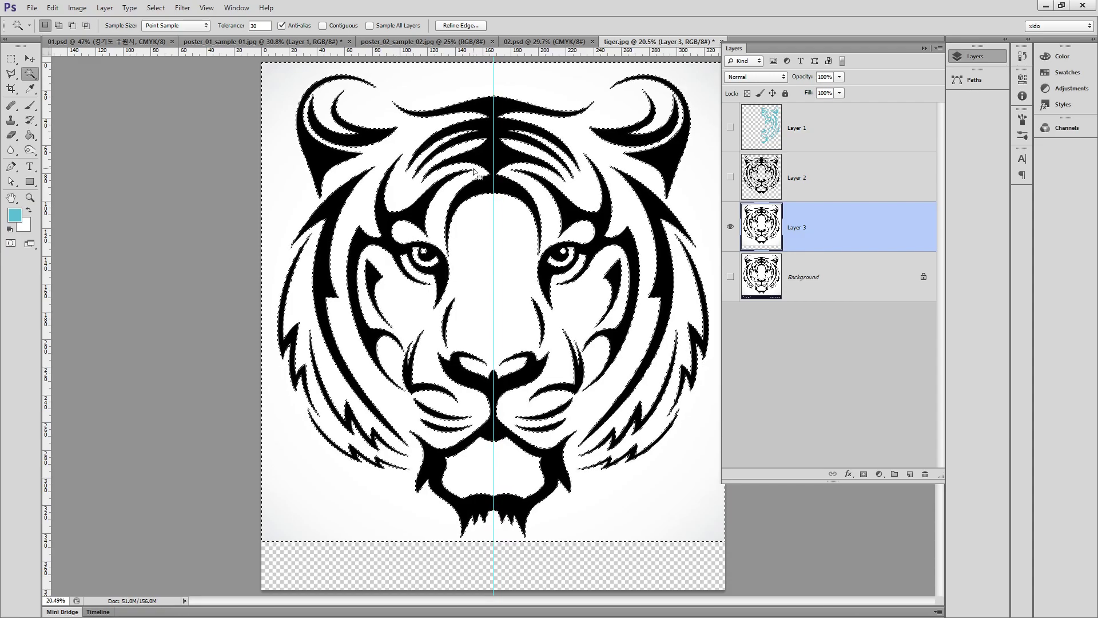
click(78, 8)
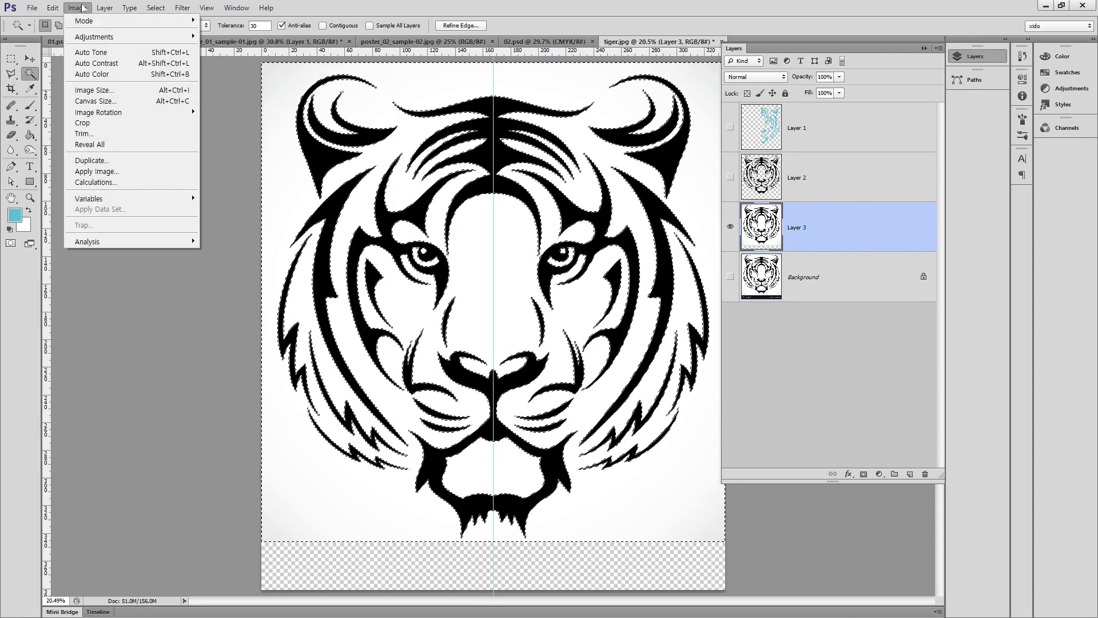
mouse_move(97, 36)
click(268, 178)
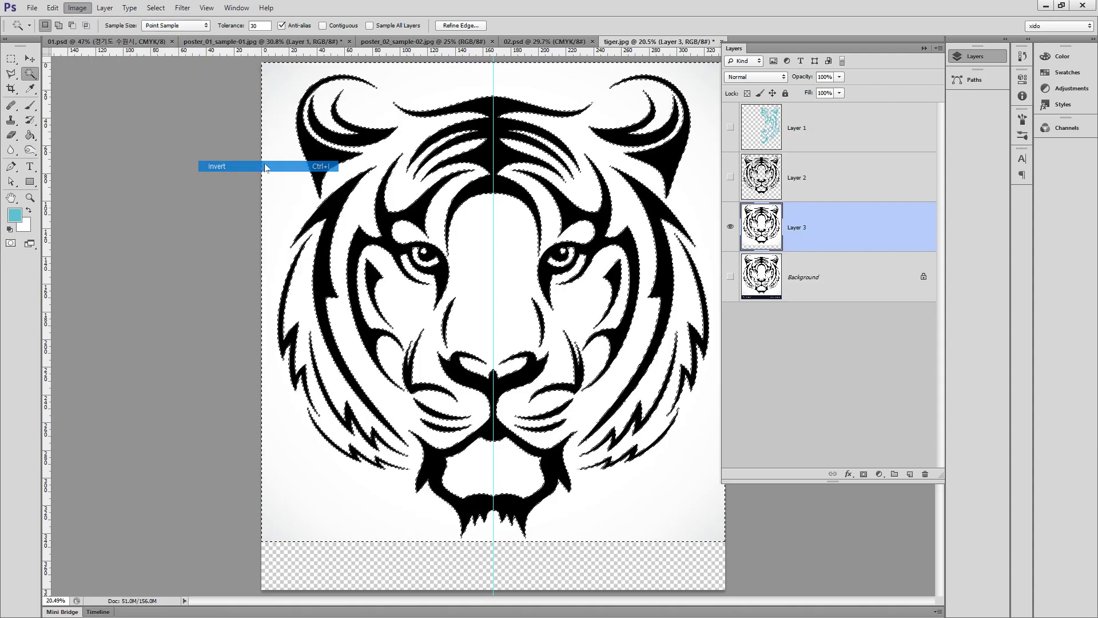
key(ctrl+z)
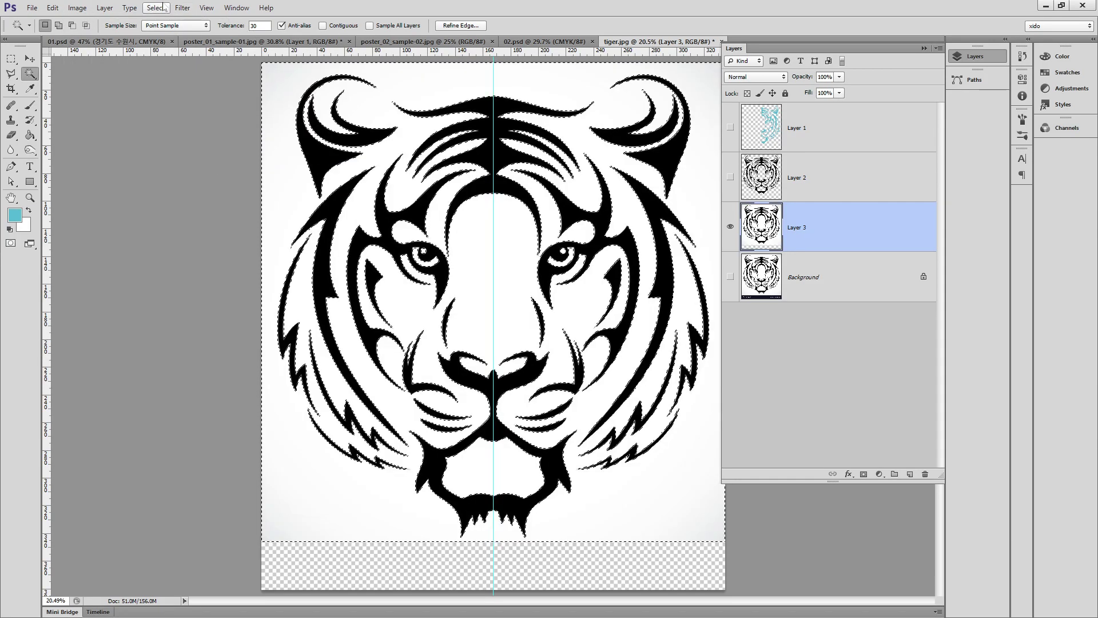
Step: Invert the selection, copy the black tiger artwork to a new layer, hide Layer 3 and inspect the extracted edges
click(156, 8)
click(185, 53)
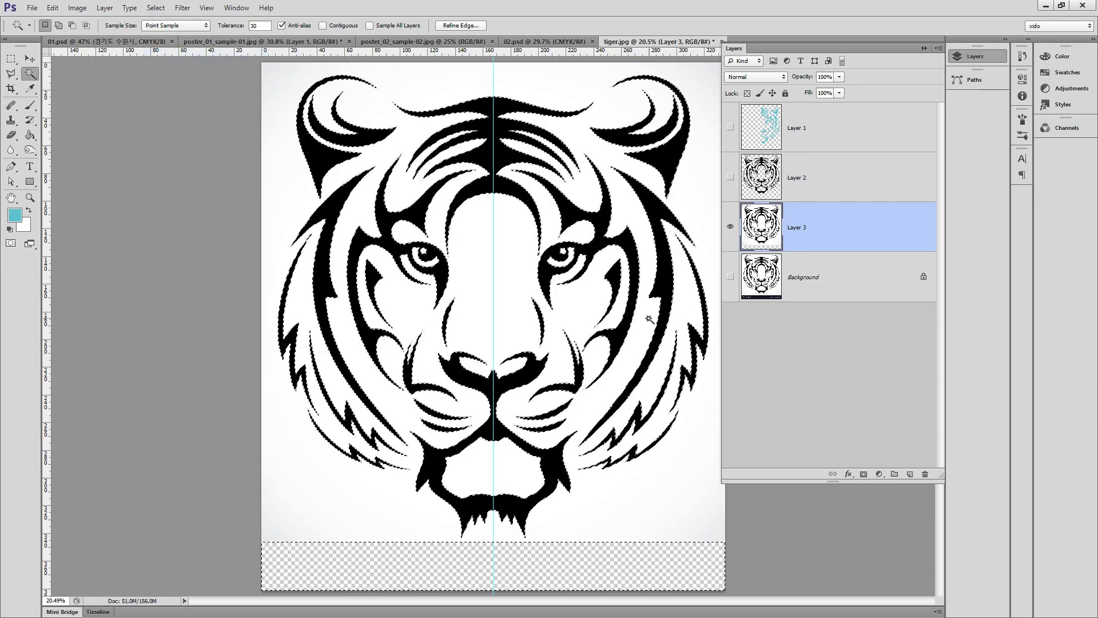
key(ctrl+j)
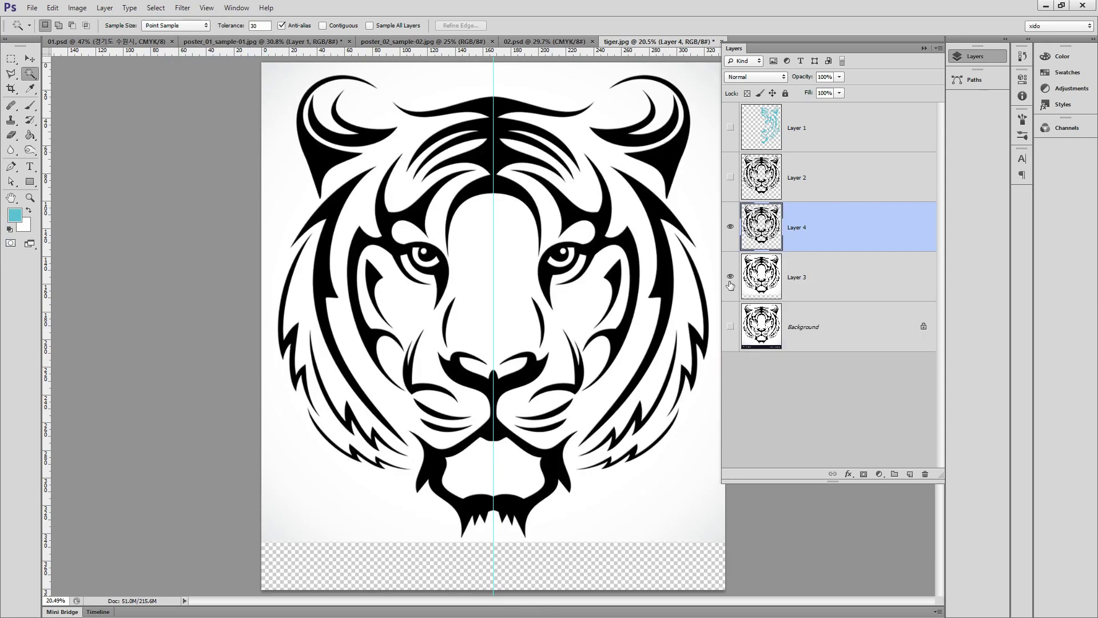
click(731, 277)
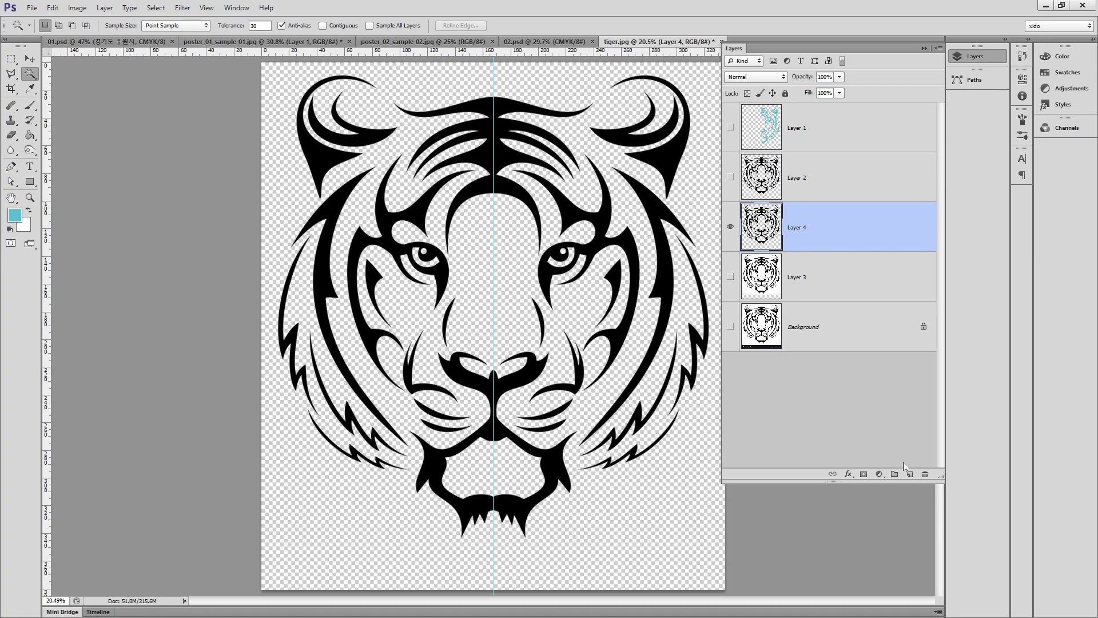
scroll(647, 216, up, 5)
scroll(647, 216, up, 5)
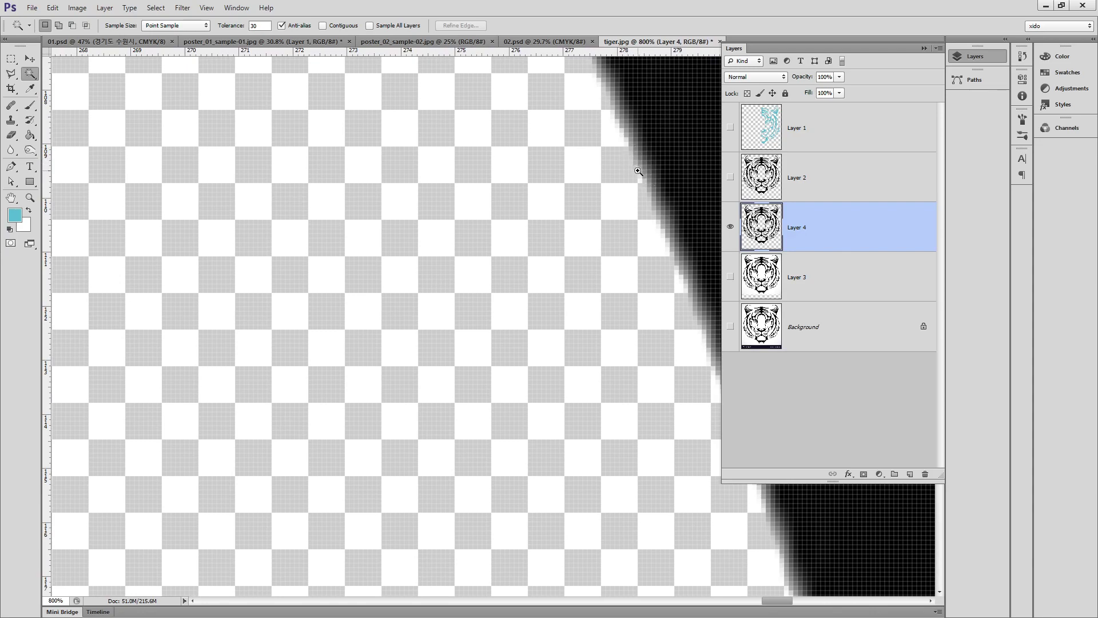
key(ctrl+0)
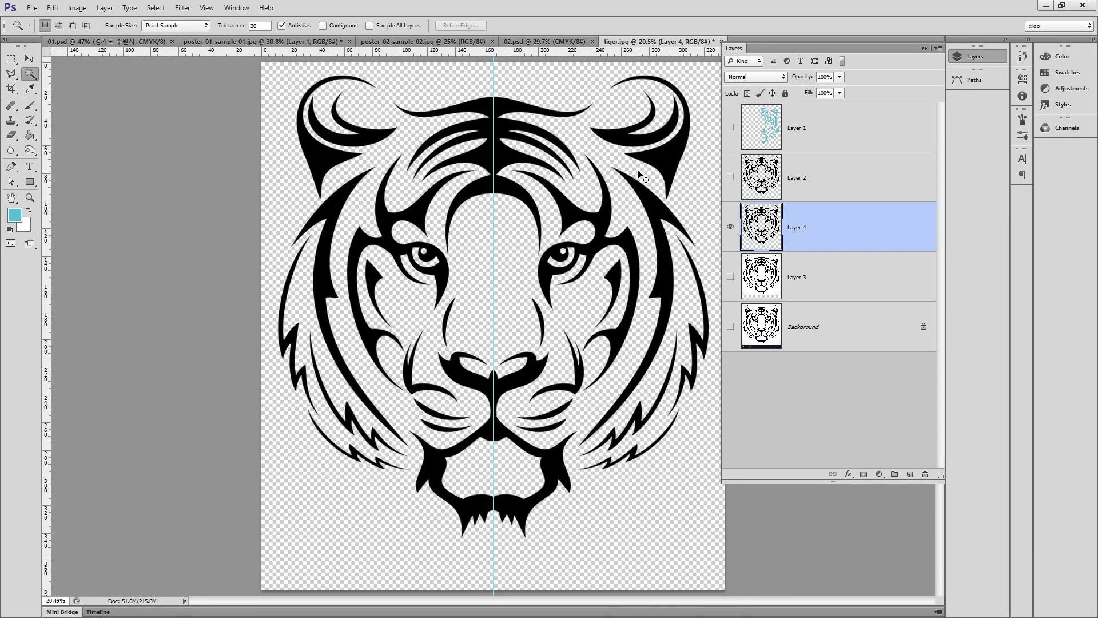
Step: Select the right half of the black tiger on Layer 4, fill it with teal, deselect and inspect the edges up close
click(562, 150)
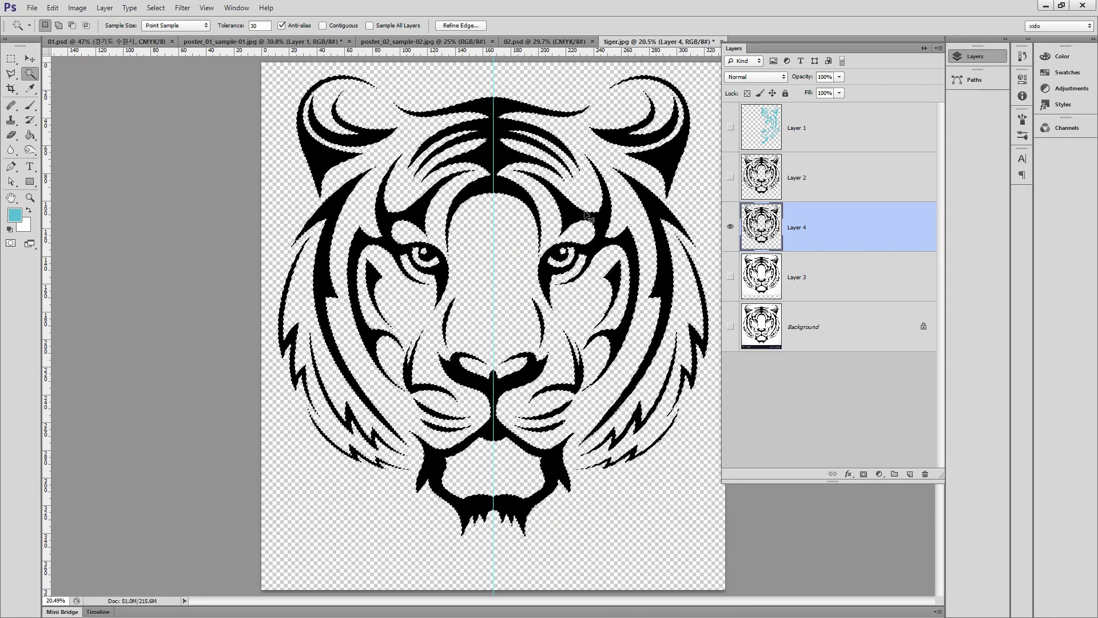
key(m)
drag(257, 73, 497, 611)
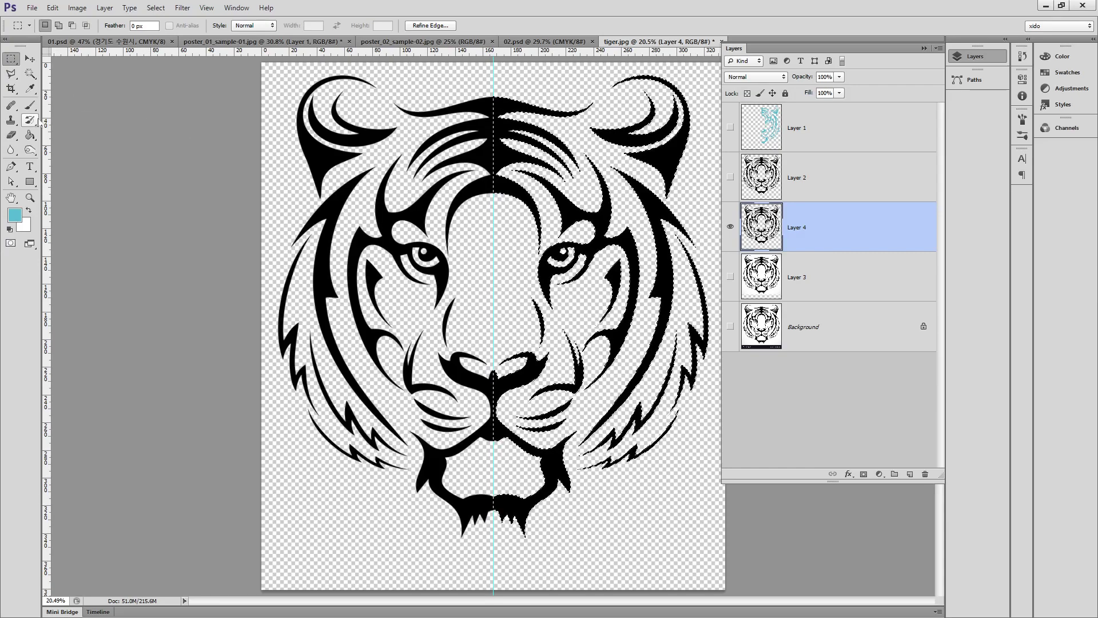
click(29, 135)
click(505, 122)
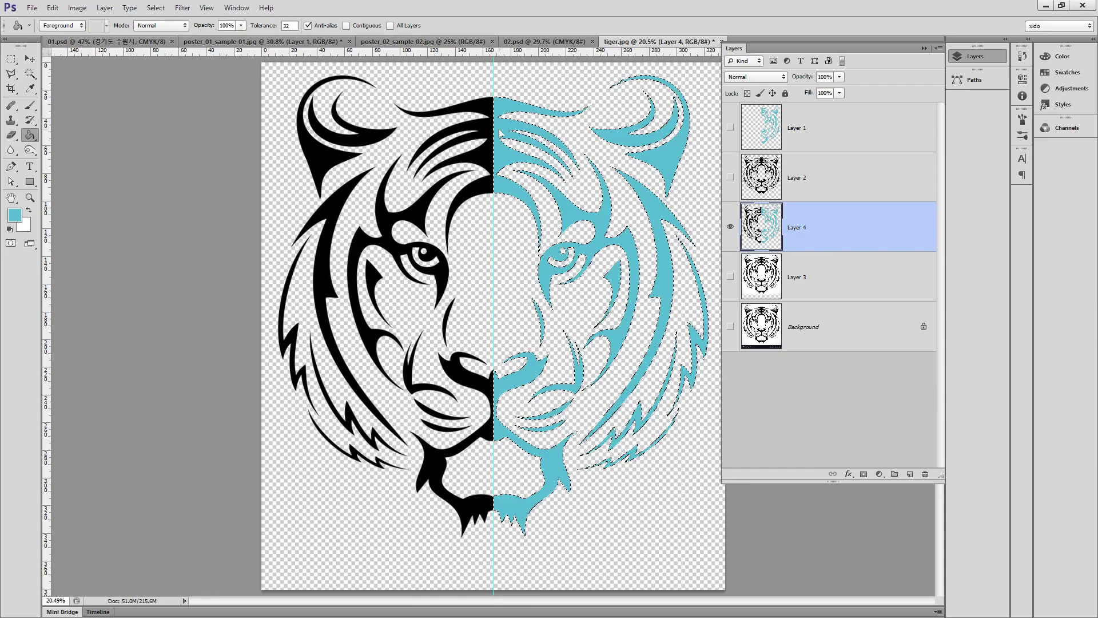
drag(572, 173, 551, 177)
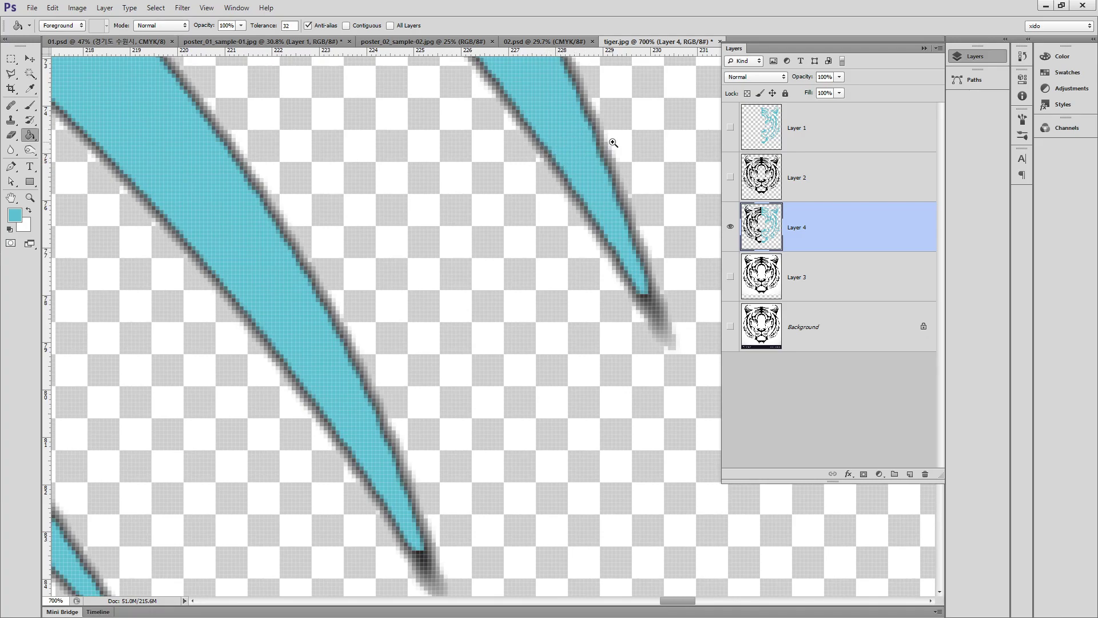
key(ctrl+0)
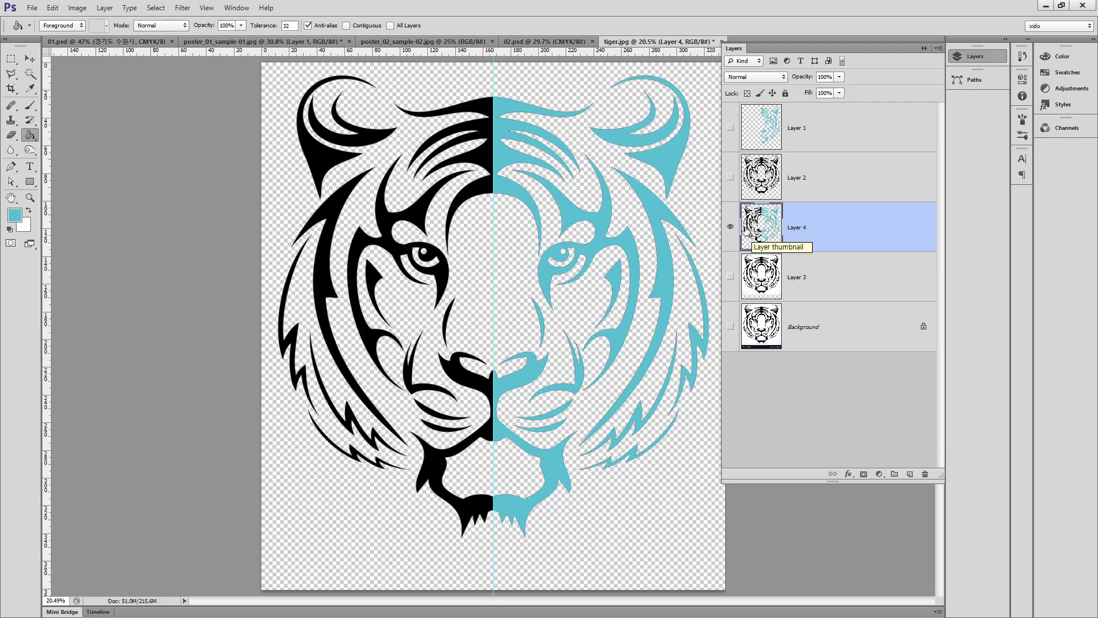
Step: Hide Layer 4, show Layer 2 and copy its black tiger into the 02.psd document
key(v)
click(730, 227)
click(731, 177)
click(784, 182)
mouse_move(514, 192)
mouse_down()
mouse_move(514, 53)
mouse_move(527, 44)
mouse_move(539, 103)
mouse_move(507, 212)
mouse_up()
Step: Scale the tiger in 02.psd to about 36% and place it in the upper half of the page
key(ctrl+t)
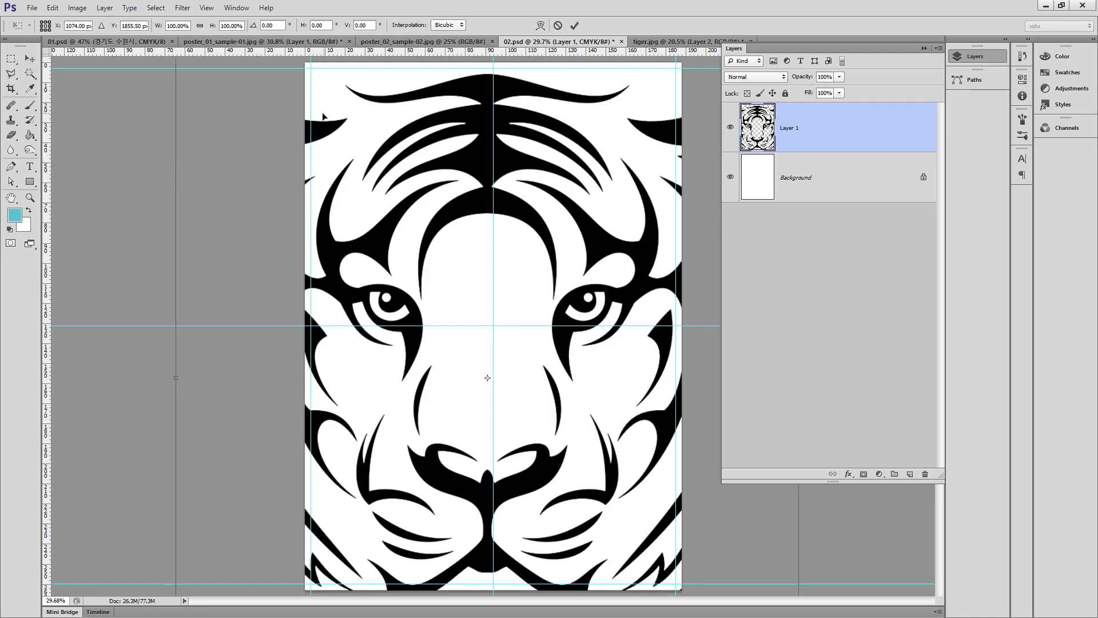
key(ctrl+minus)
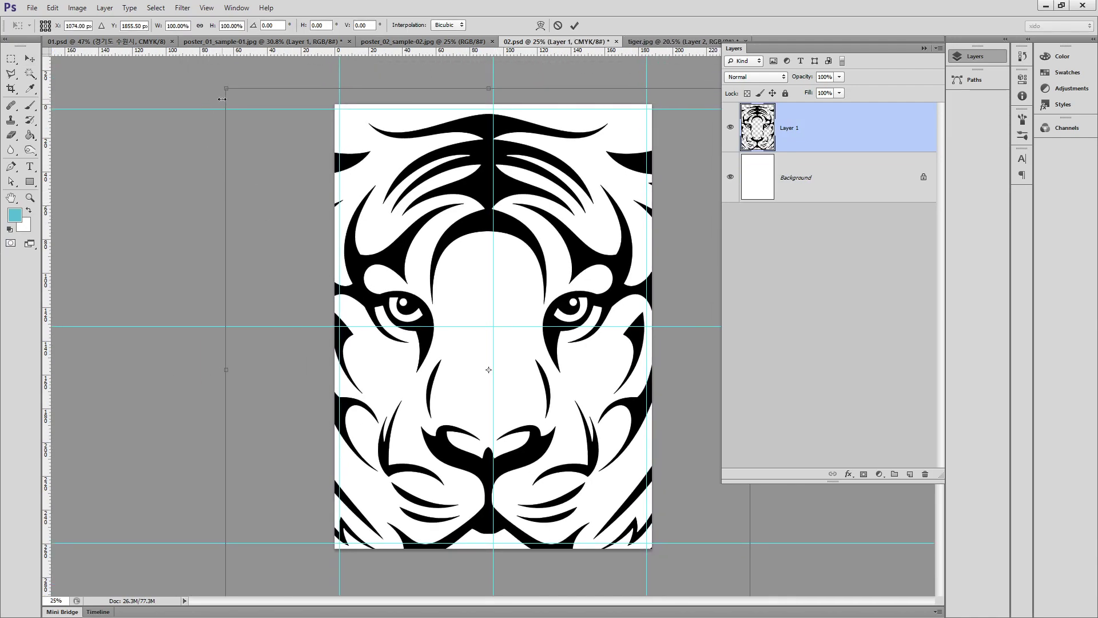
drag(224, 90, 393, 268)
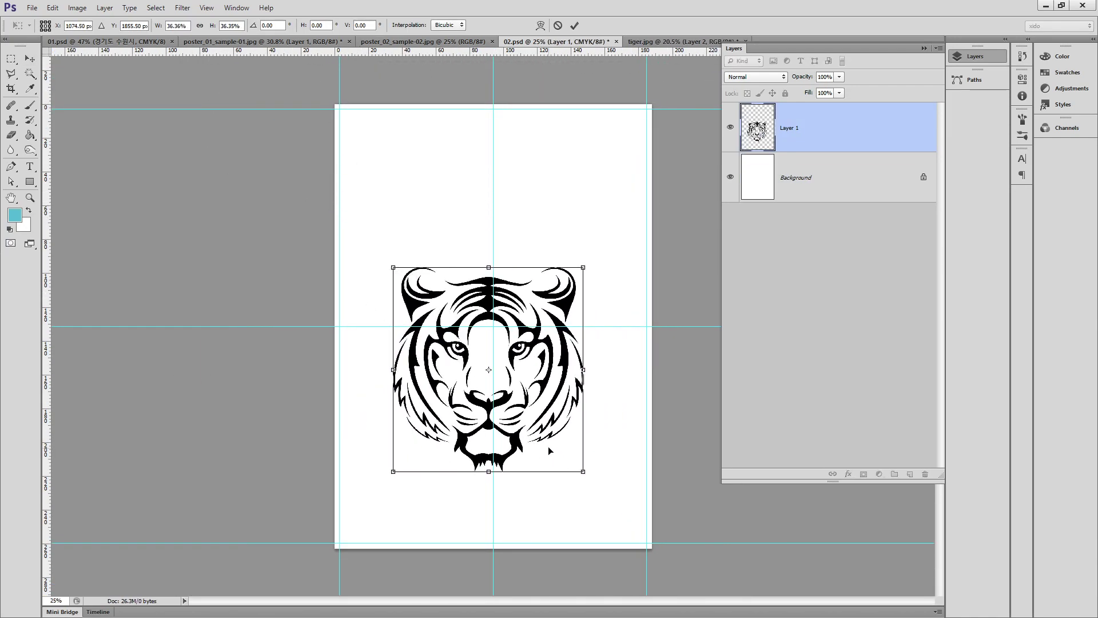
key(Return)
drag(509, 361, 512, 228)
Step: Examine the scaled tiger's edges in 02.psd at 300% zoom and check the pixel dimensions and resolution of tiger.jpg
drag(512, 188, 595, 191)
click(595, 191)
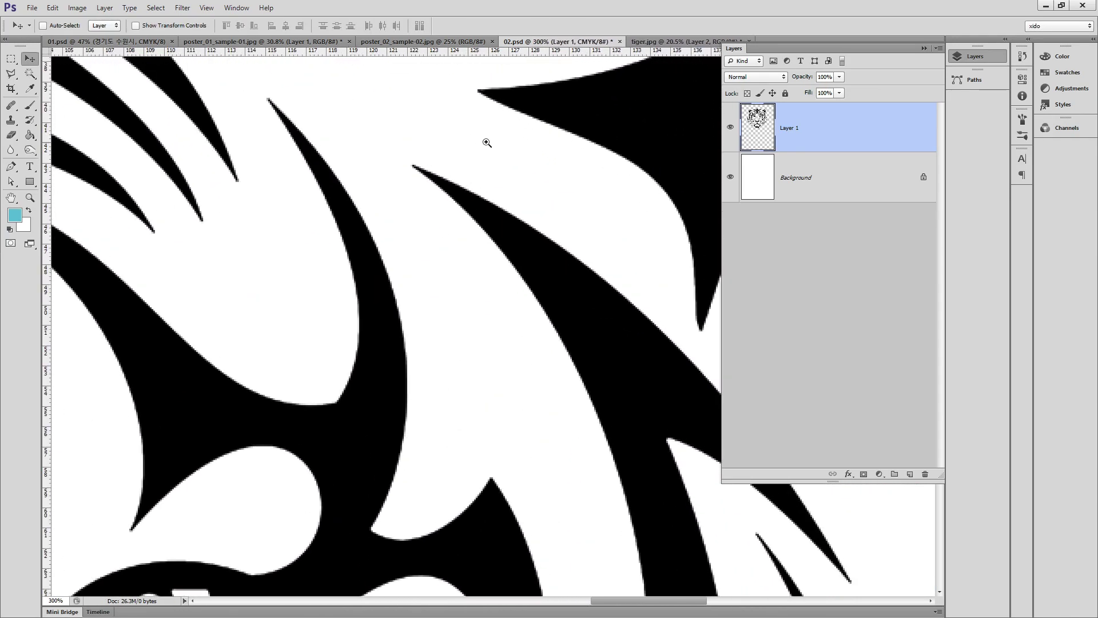
click(552, 207)
click(658, 41)
click(77, 8)
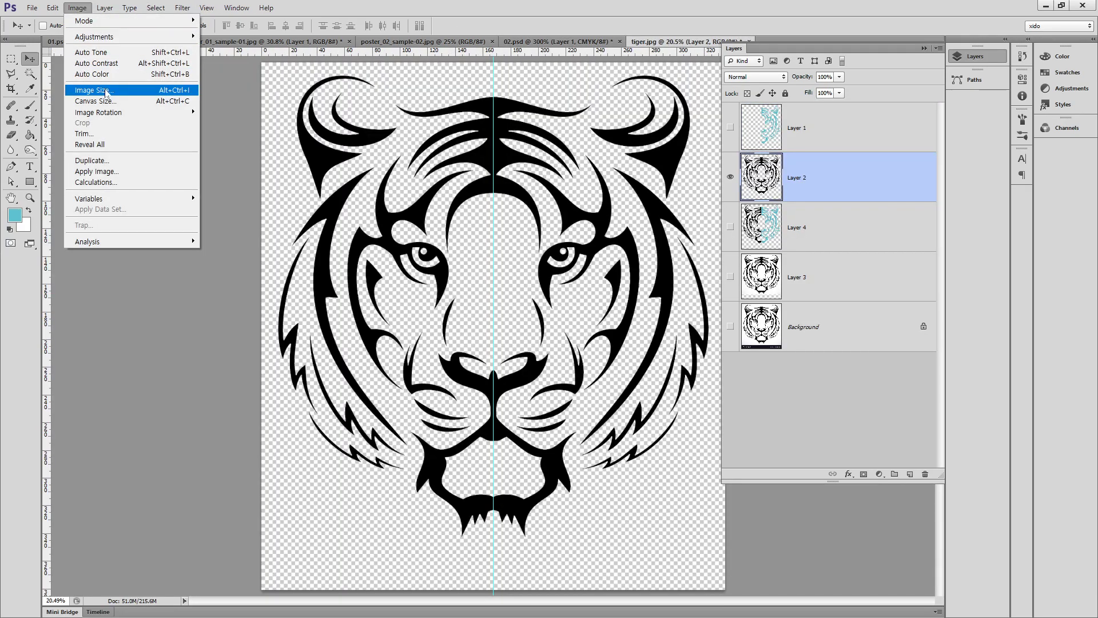
click(95, 89)
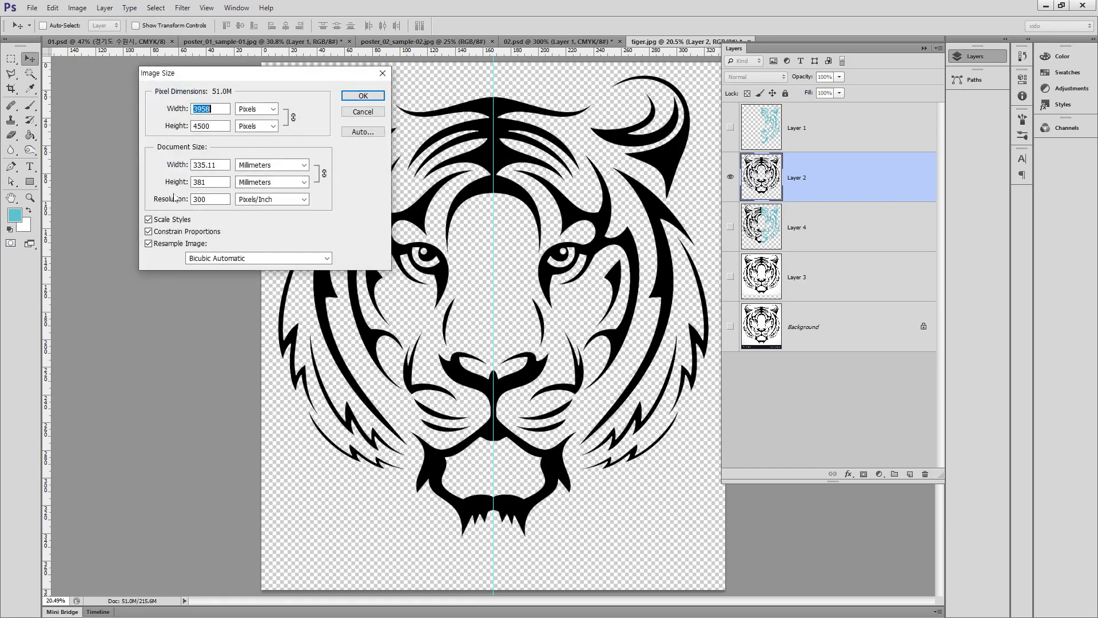
click(363, 113)
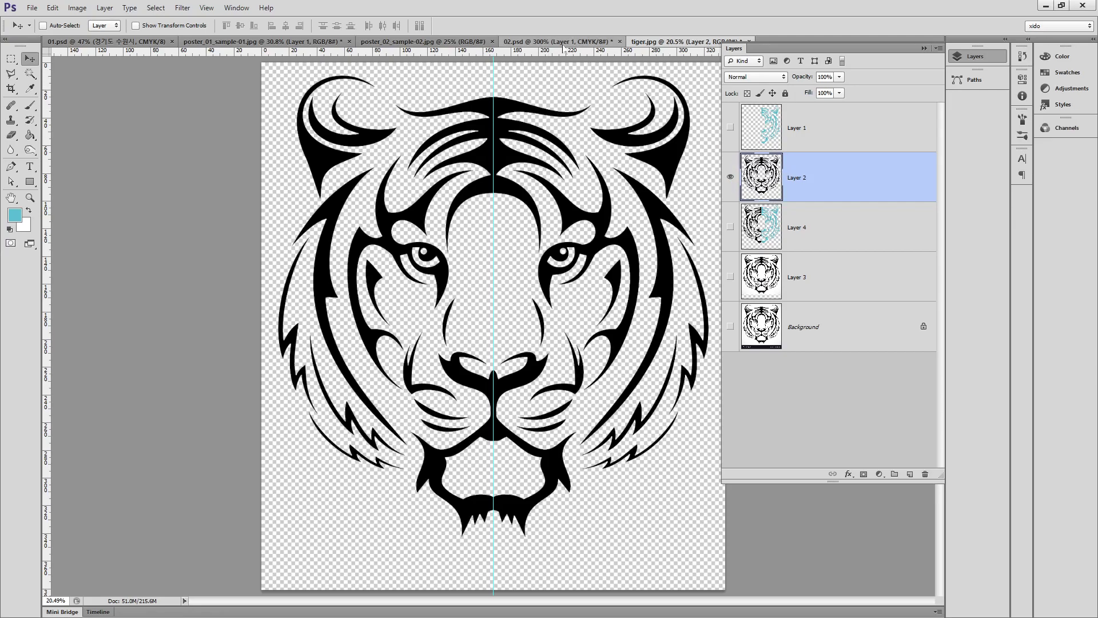
click(557, 42)
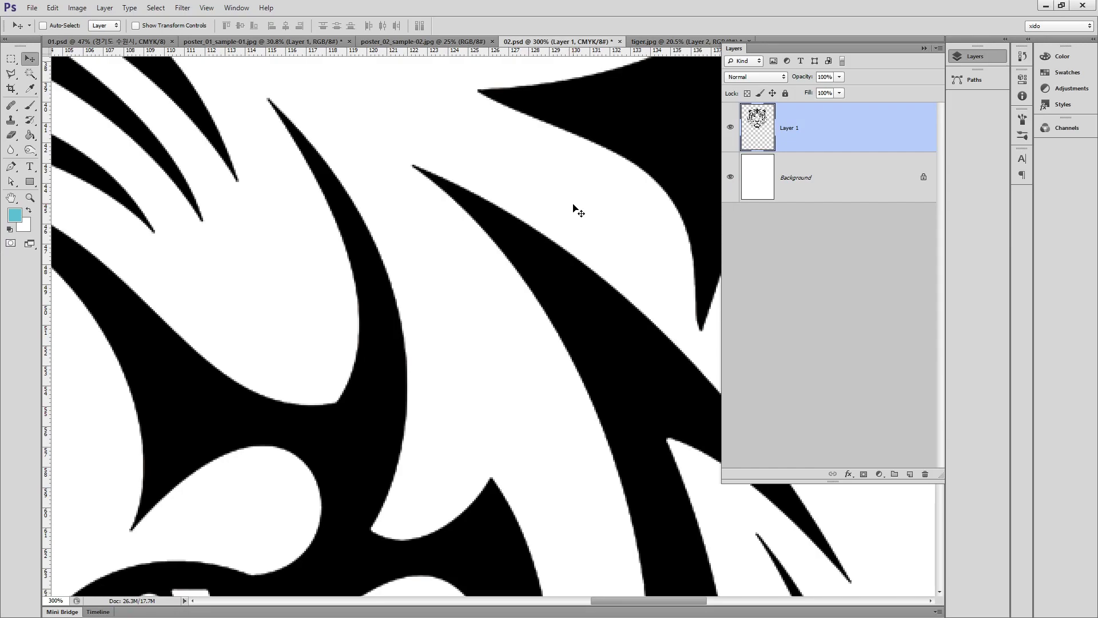
key(ctrl+0)
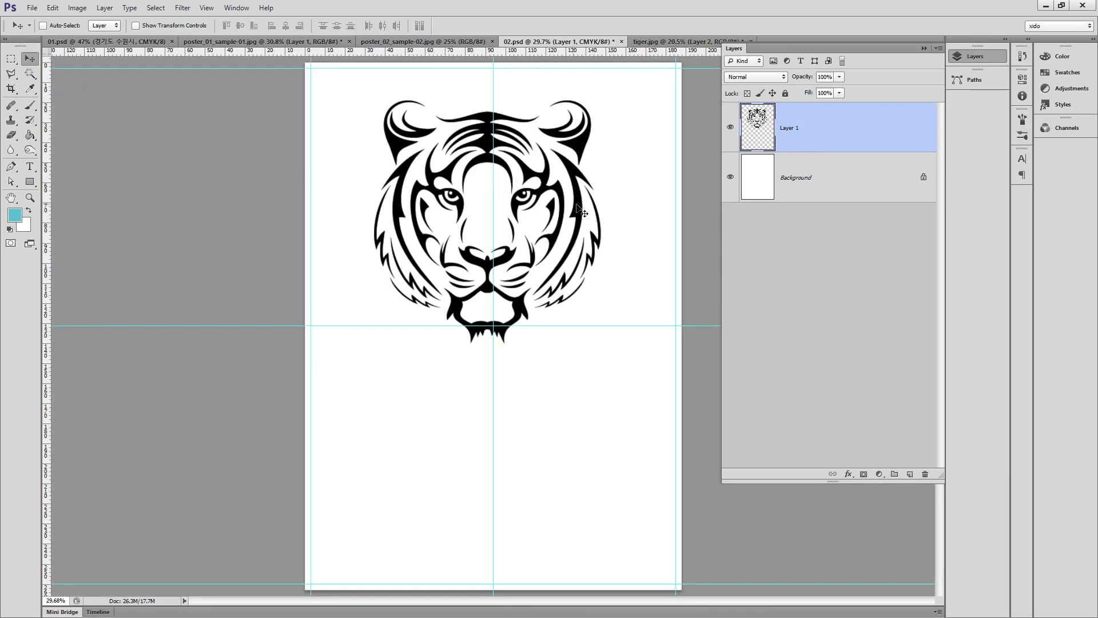
Step: In tiger.jpg, add a white-filled layer beneath Layer 2, load Layer 2's tiger outline as a selection and hide Layer 2
click(685, 42)
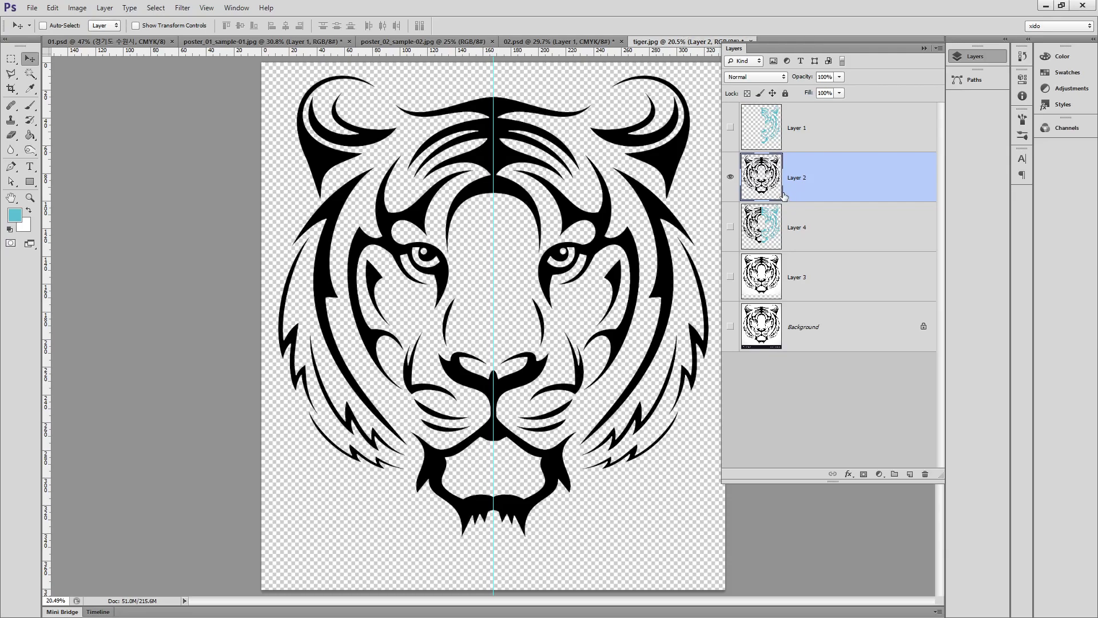
ctrl+click(765, 187)
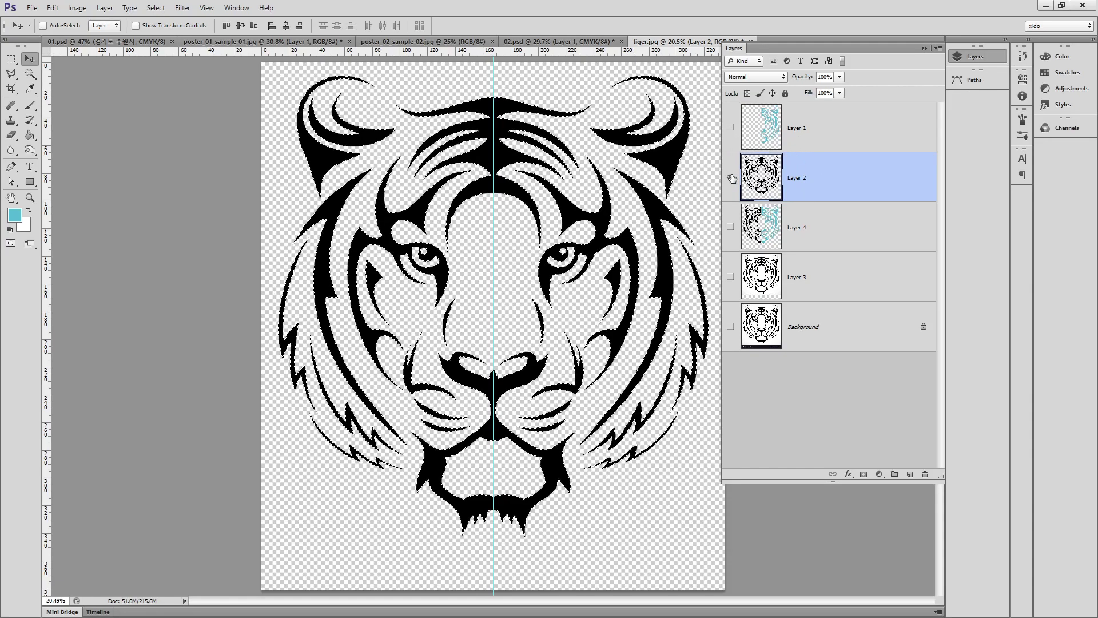
click(909, 473)
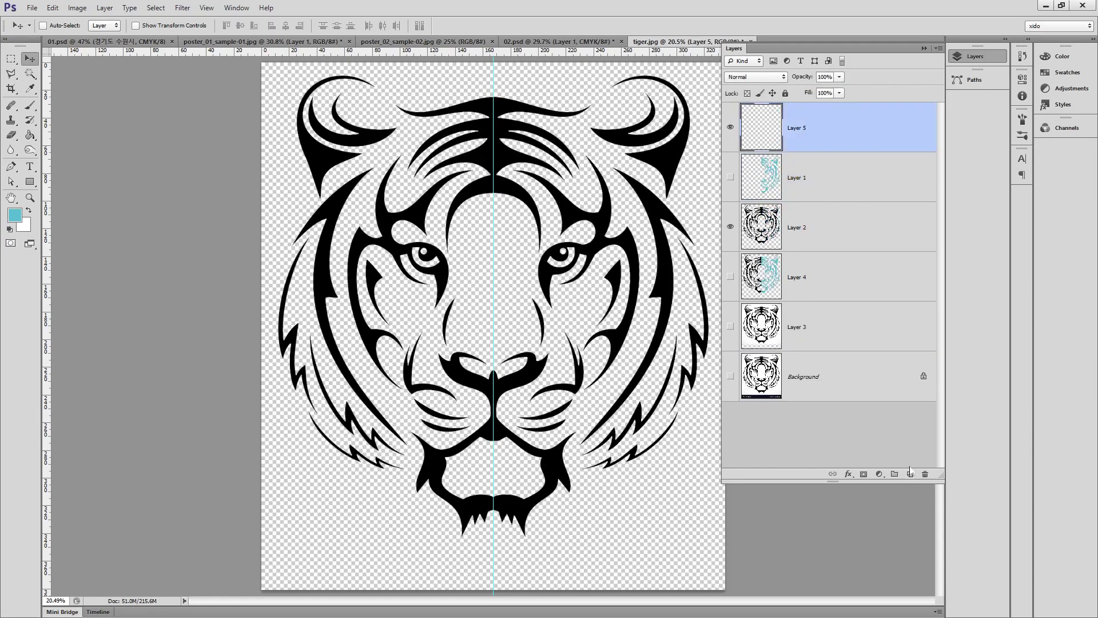
key(ctrl+BackSpace)
key(ctrl+bracketleft)
key(ctrl+bracketleft)
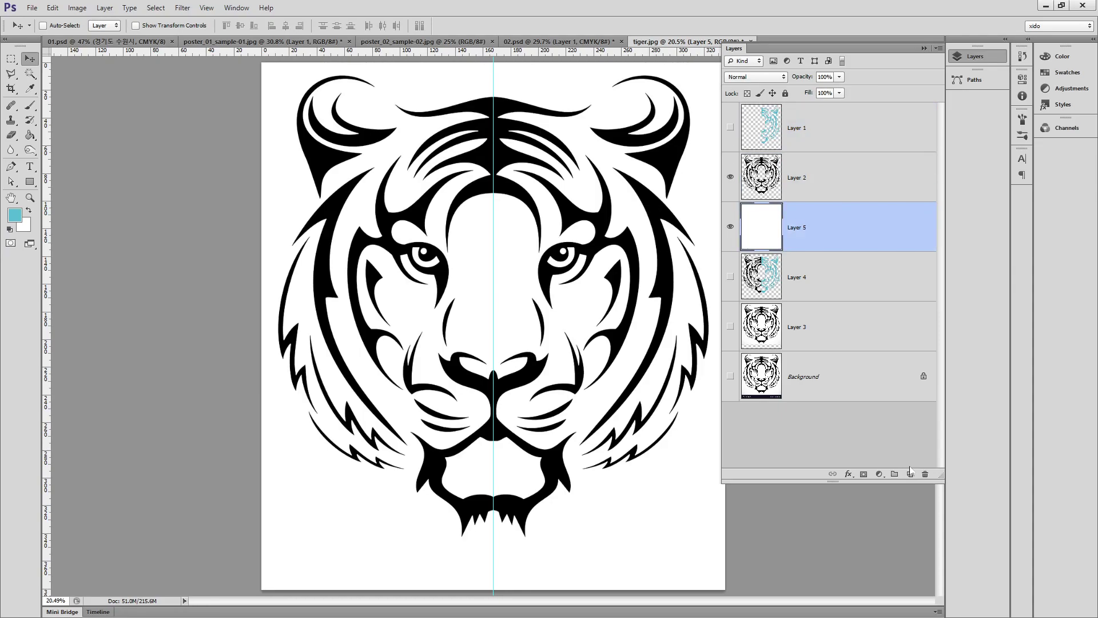
click(730, 177)
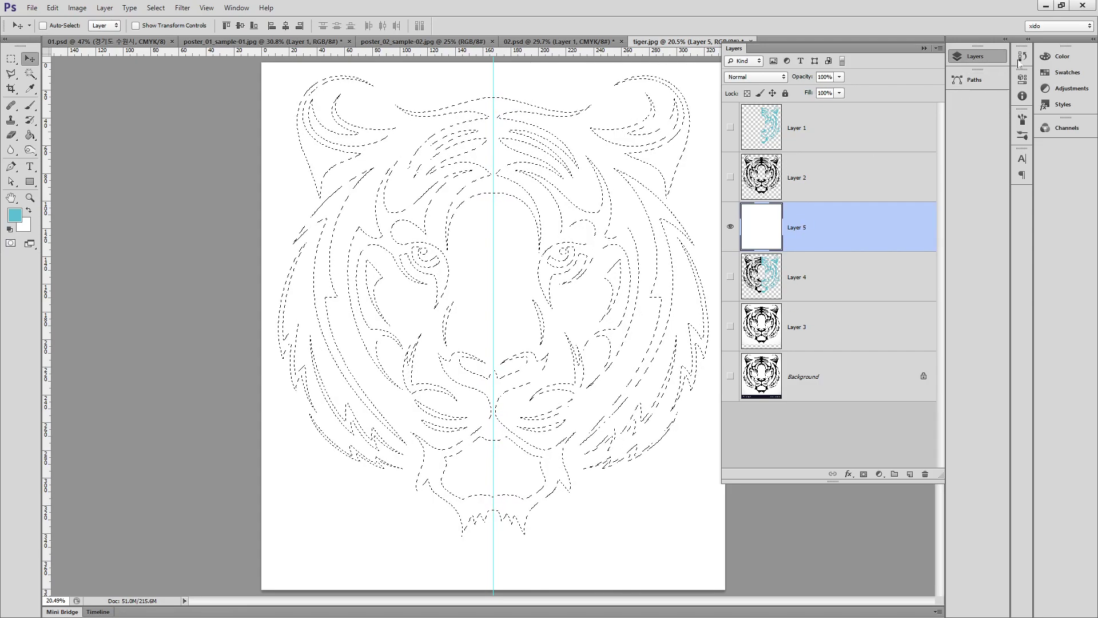
Step: Convert the tiger-shaped selection into a work path
click(991, 59)
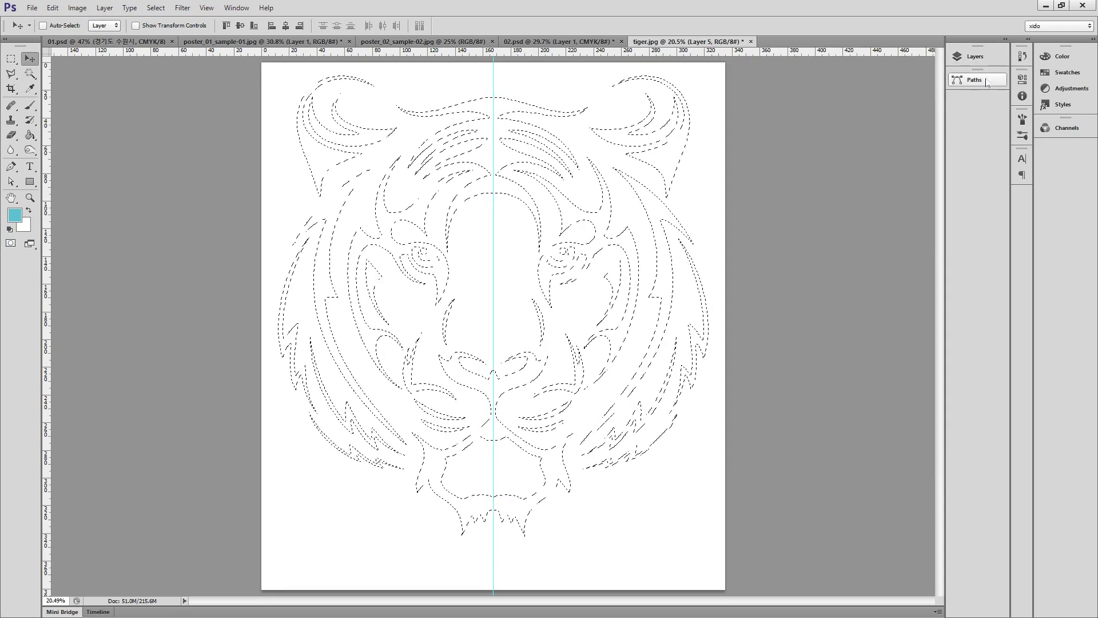
click(985, 79)
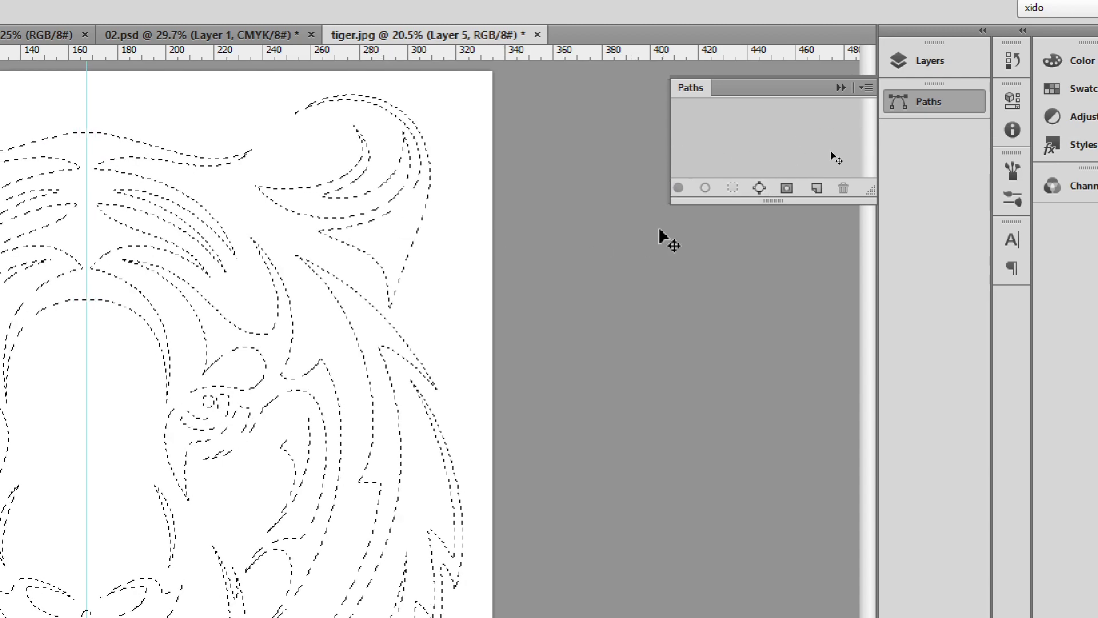
click(761, 188)
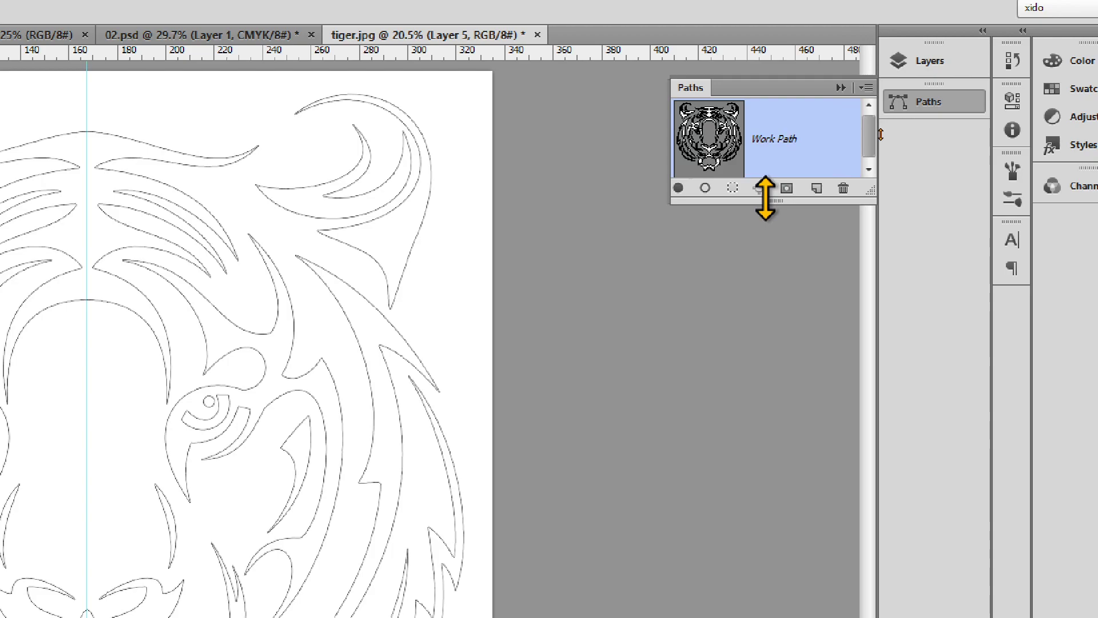
Step: Save the tiger work path as a permanent path named tiger
drag(748, 200, 749, 398)
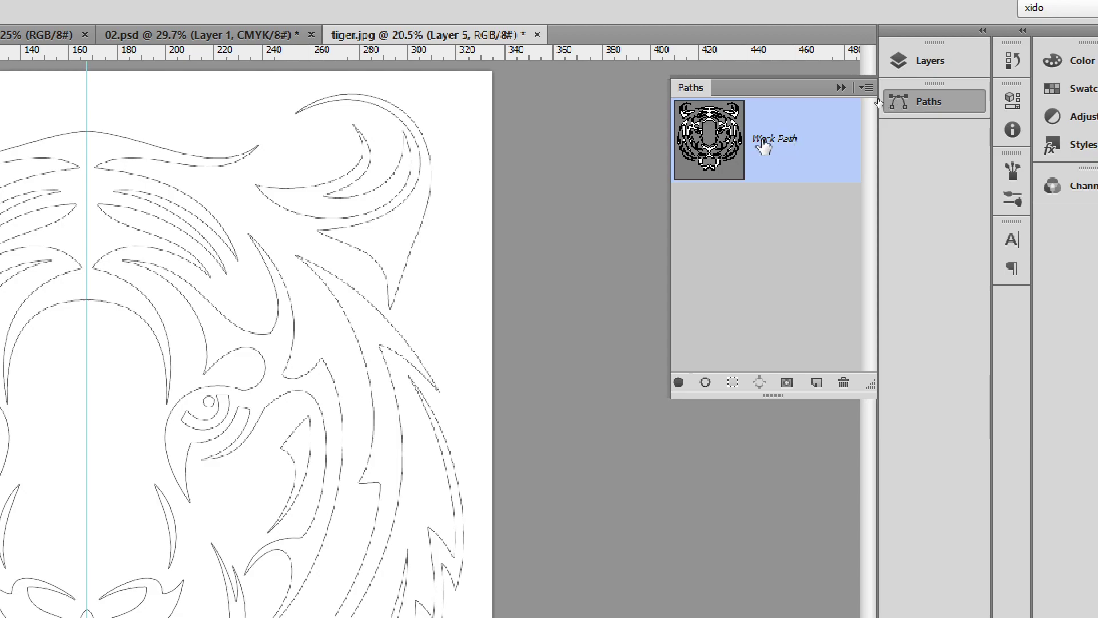
drag(797, 140, 760, 149)
key(ctrl+z)
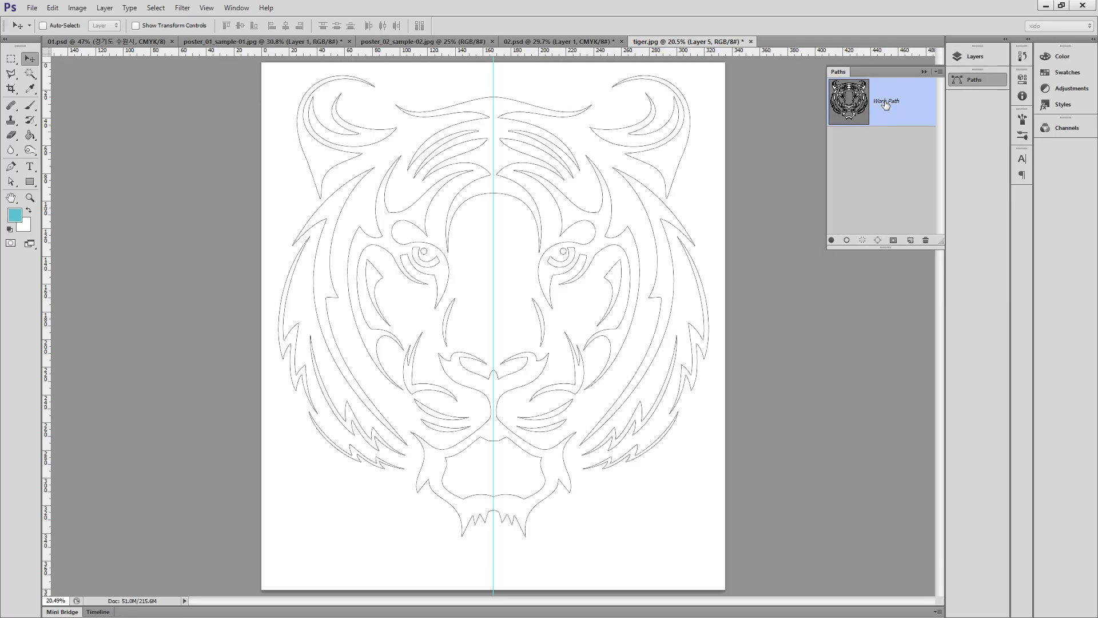
double_click(886, 100)
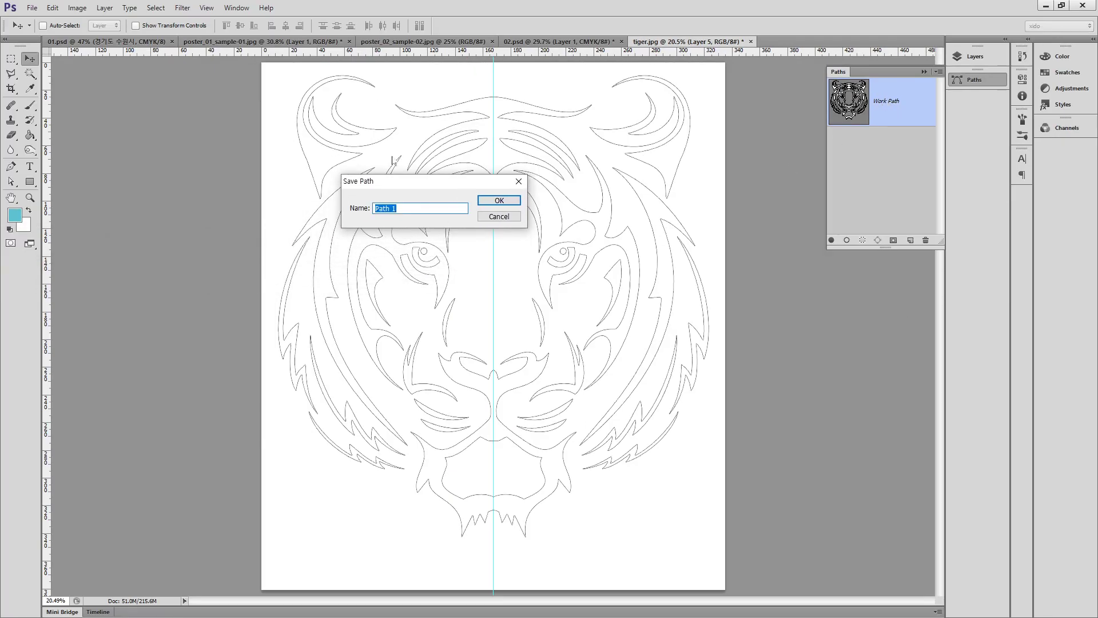
text(tiger)
click(499, 200)
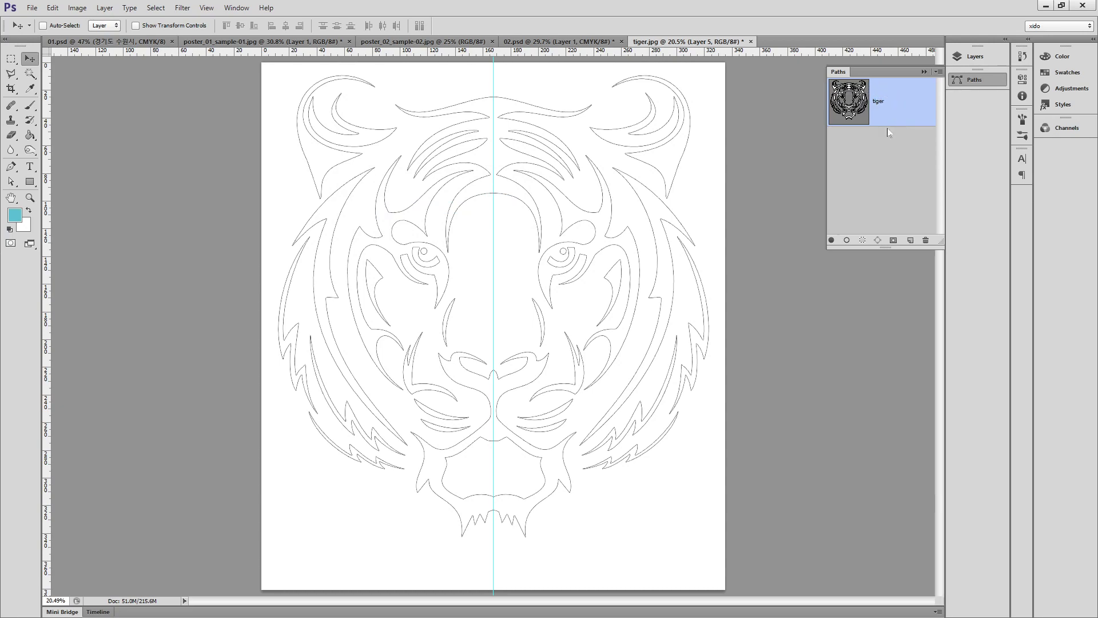
Step: Check the saved tiger path's outline on the page by repeatedly selecting and deselecting it
click(914, 146)
click(884, 115)
click(876, 167)
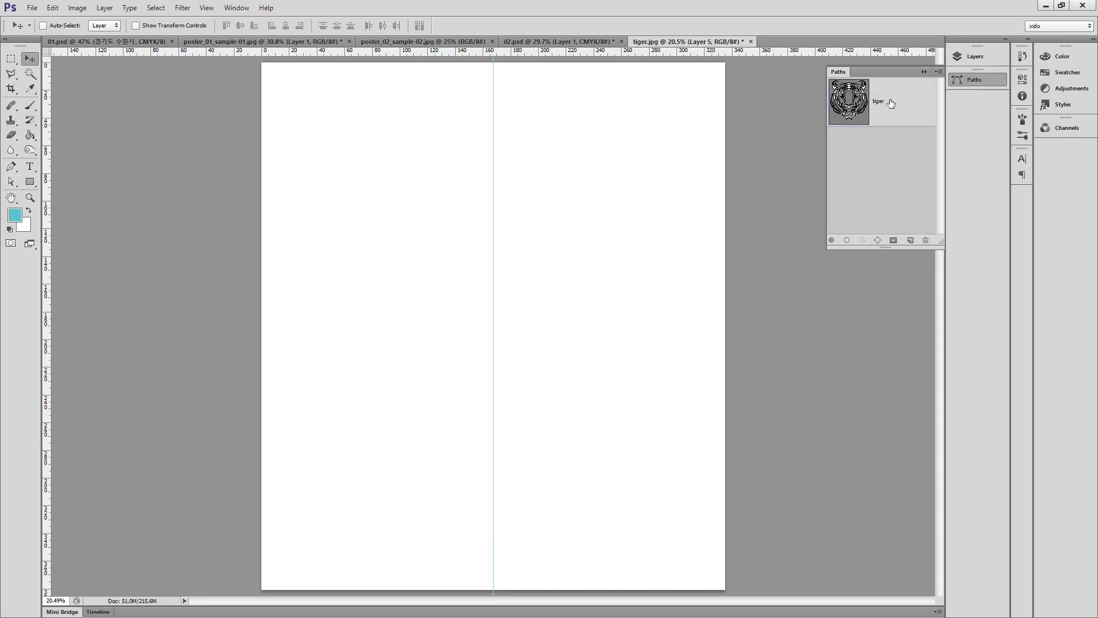
click(890, 112)
click(906, 157)
click(911, 117)
click(912, 157)
Step: Draw a wide yellow rectangle as a shape layer across the upper half of the page, above Layer 5
click(975, 56)
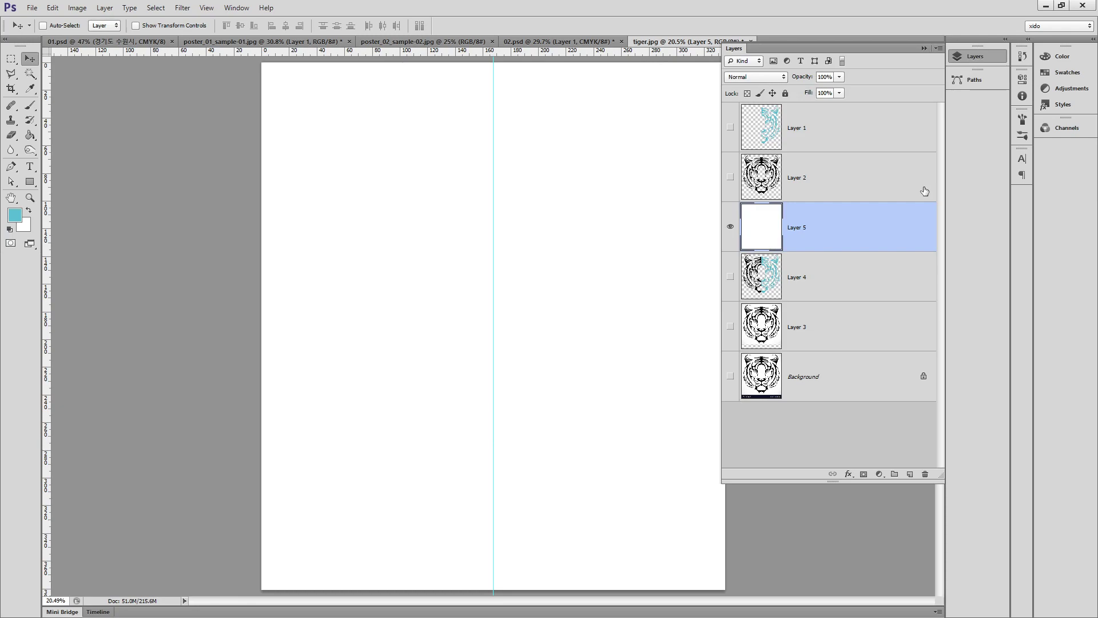
click(30, 181)
click(58, 25)
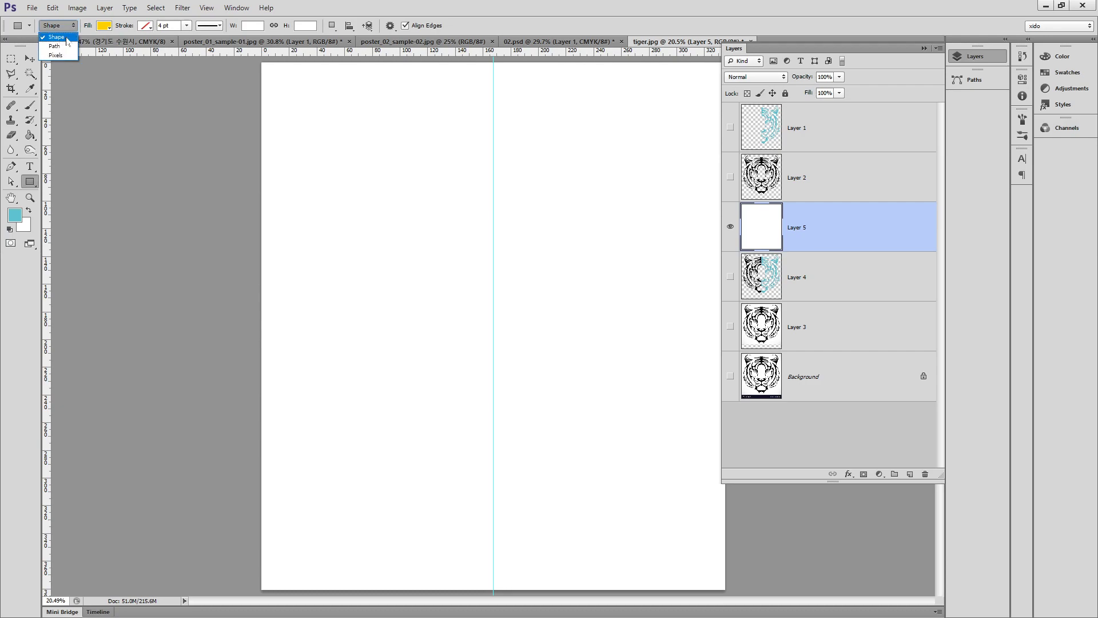
click(56, 38)
drag(356, 150, 628, 273)
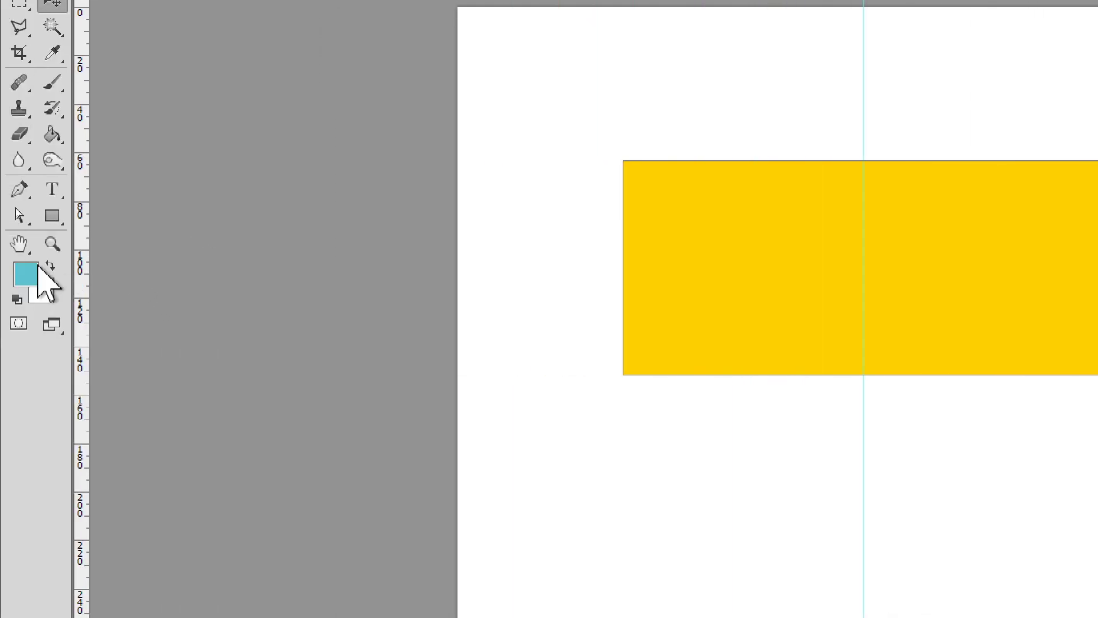
Step: Reshape the yellow rectangle by moving its upper-left anchor point up and outward
click(17, 216)
drag(17, 221, 96, 232)
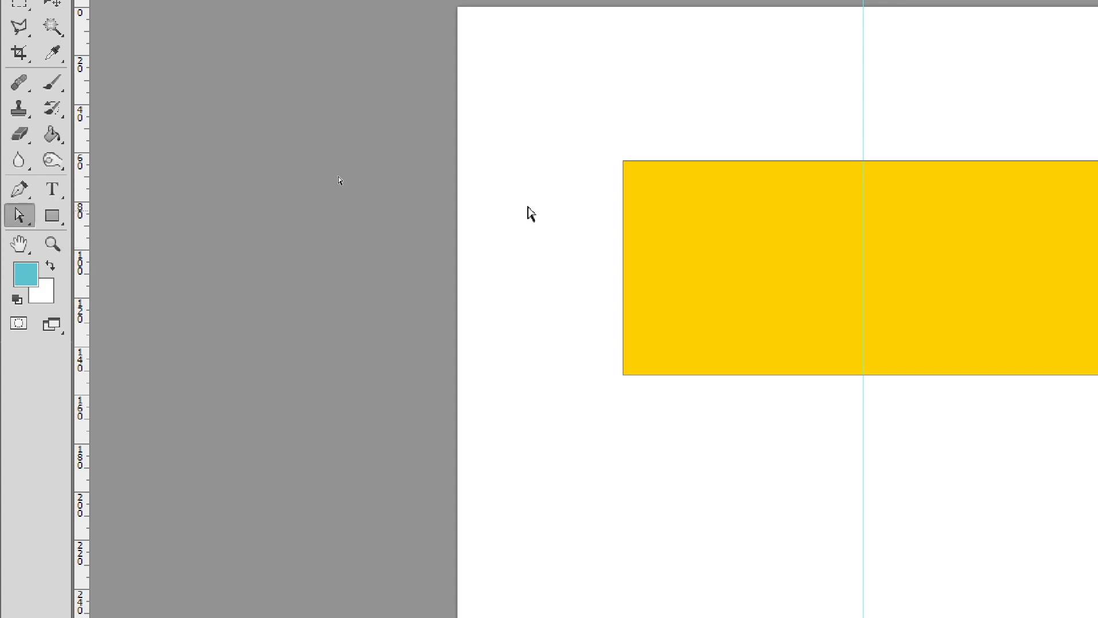
click(633, 163)
drag(623, 161, 588, 83)
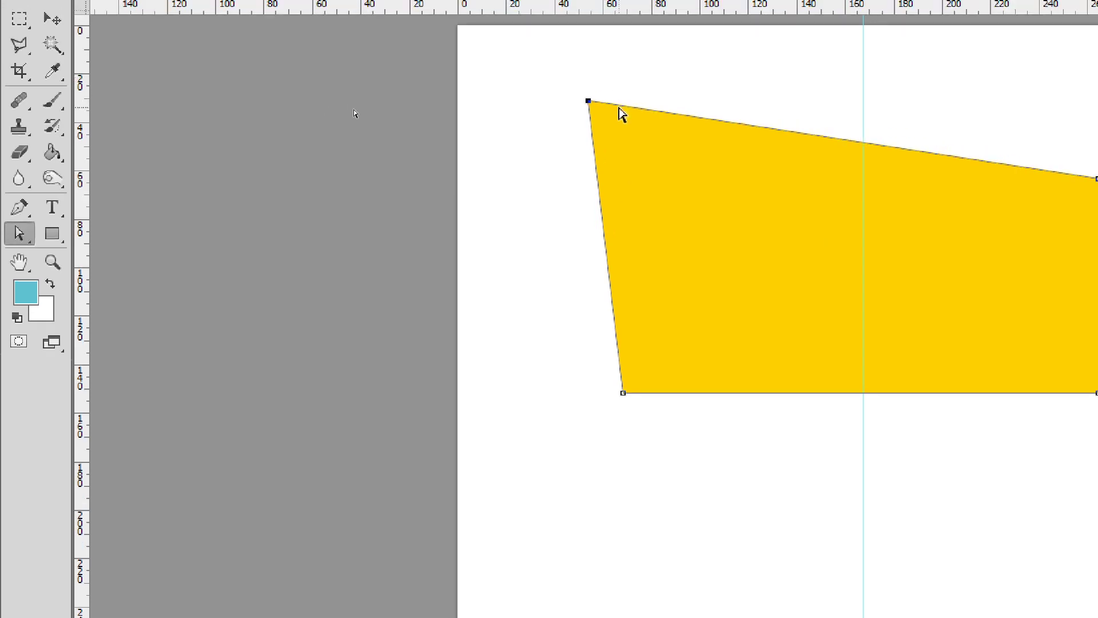
click(623, 54)
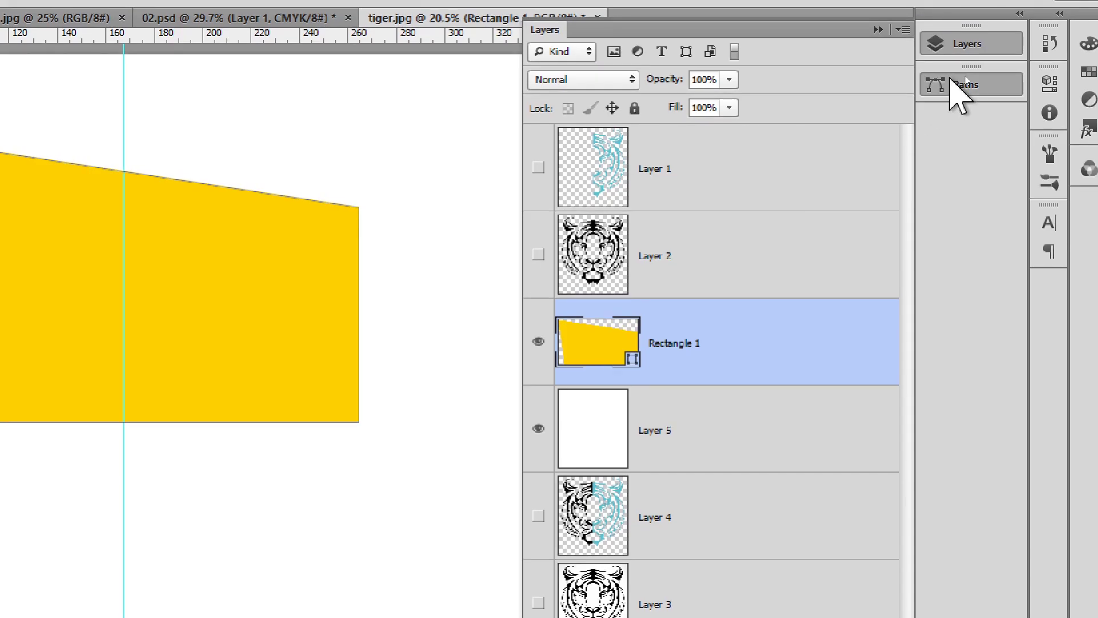
Step: Delete the yellow rectangle's shape path and select the tiger path
click(952, 74)
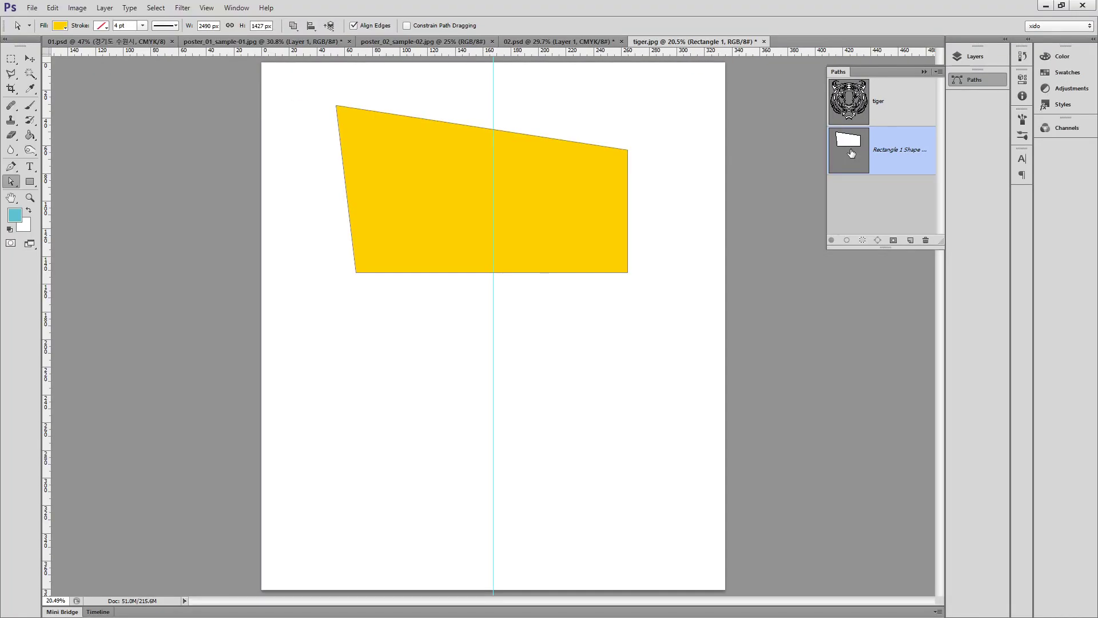
drag(909, 150, 925, 241)
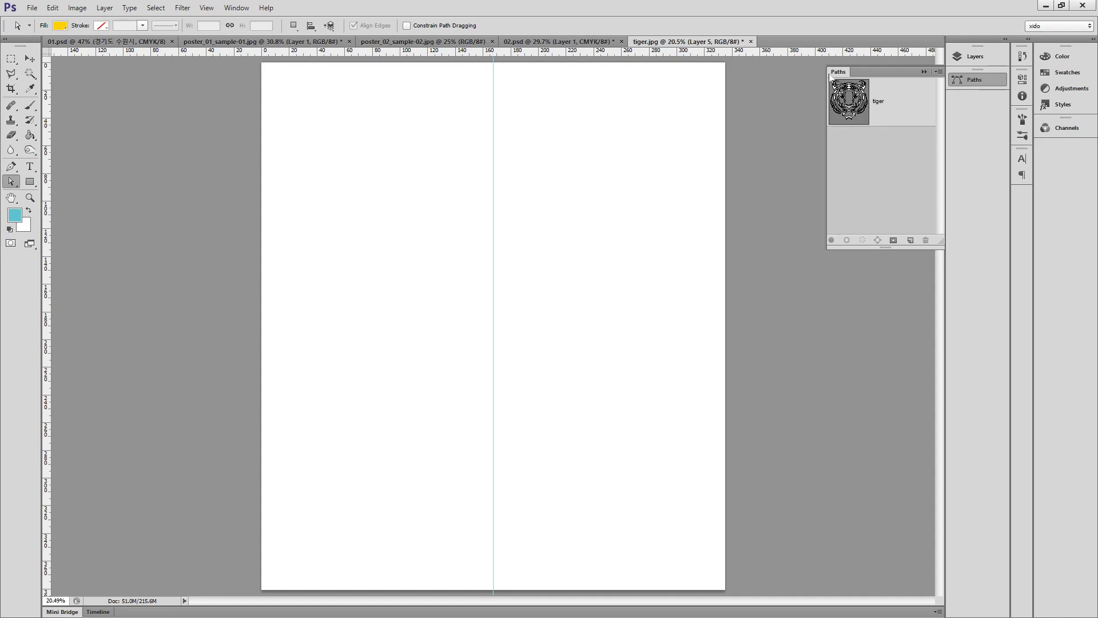
click(860, 95)
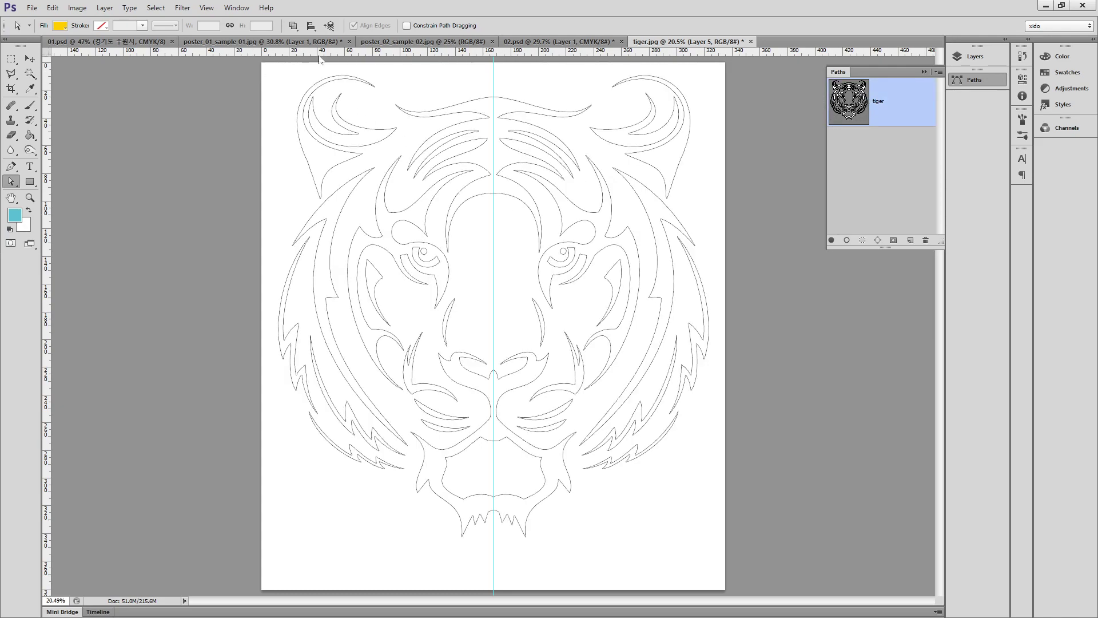
Step: In tiger.jpg, delete Layer 1, Layer 2, Layer 4 and Layer 3, keeping Layer 5 and the Background
click(527, 42)
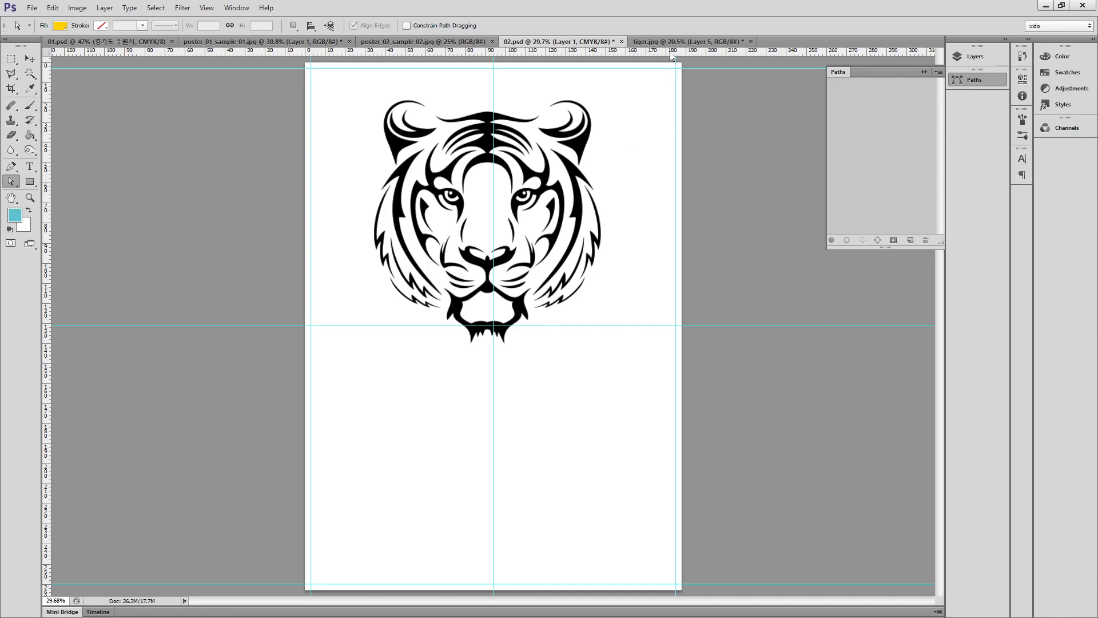
click(681, 42)
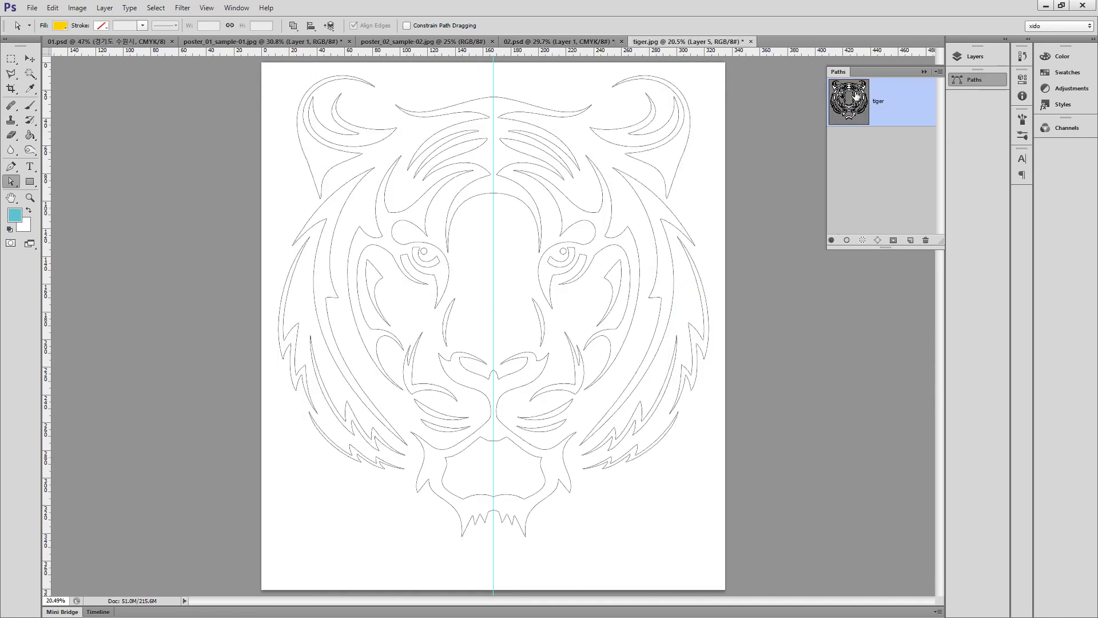
click(969, 57)
click(854, 136)
shift+click(842, 173)
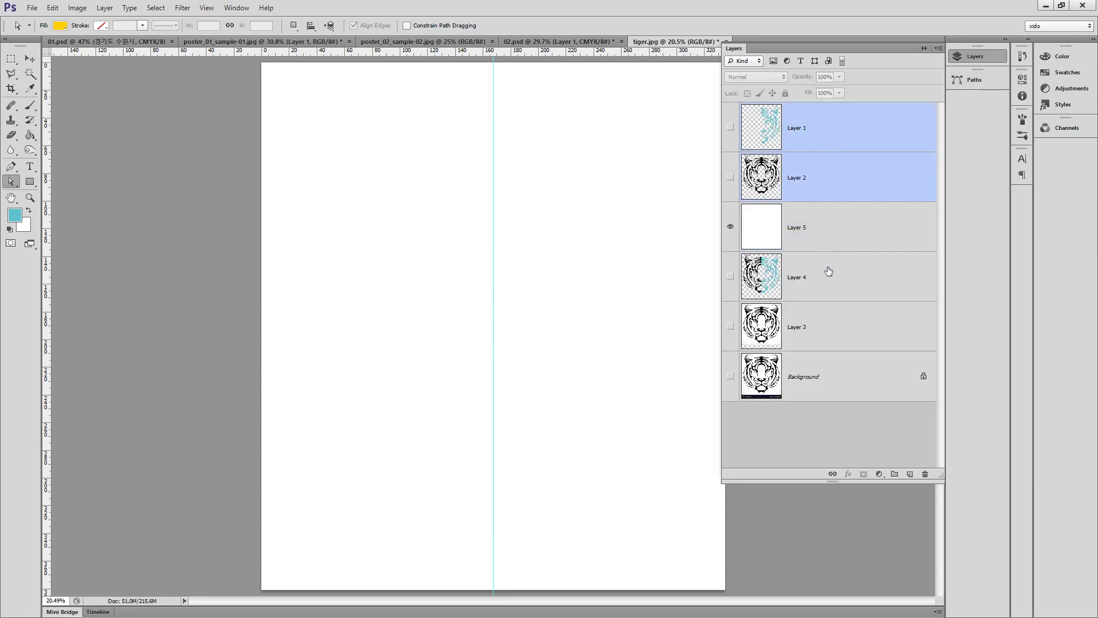
drag(902, 194, 925, 473)
click(813, 163)
shift+click(832, 235)
drag(875, 234, 925, 473)
Step: Add an empty layer above Layer 5 and convert the tiger path into a shape layer with the Pen tool
click(812, 131)
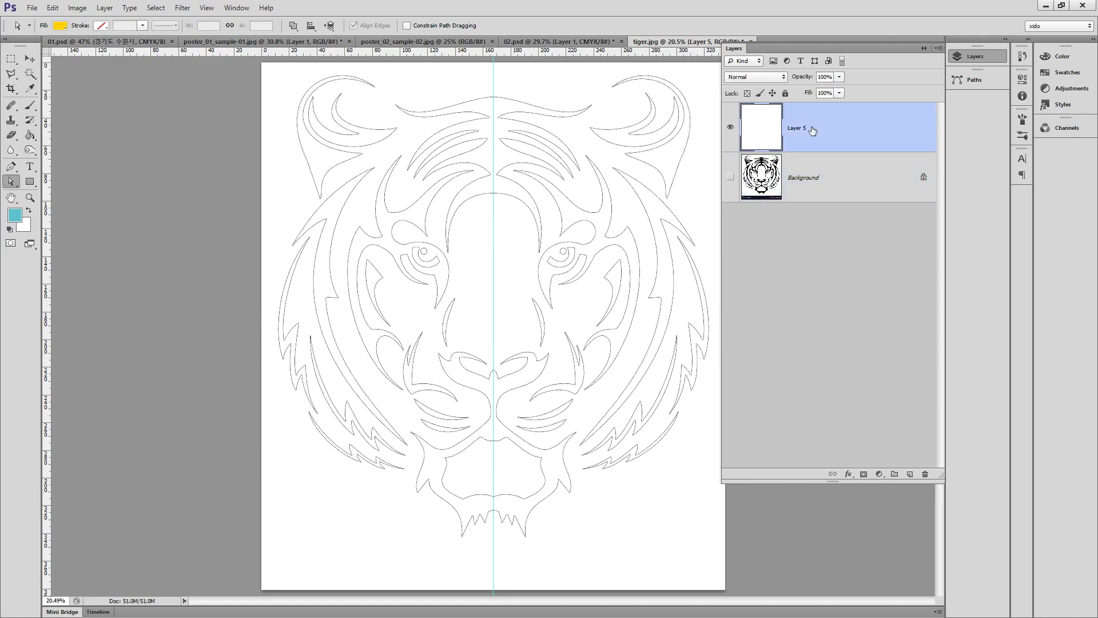
click(910, 474)
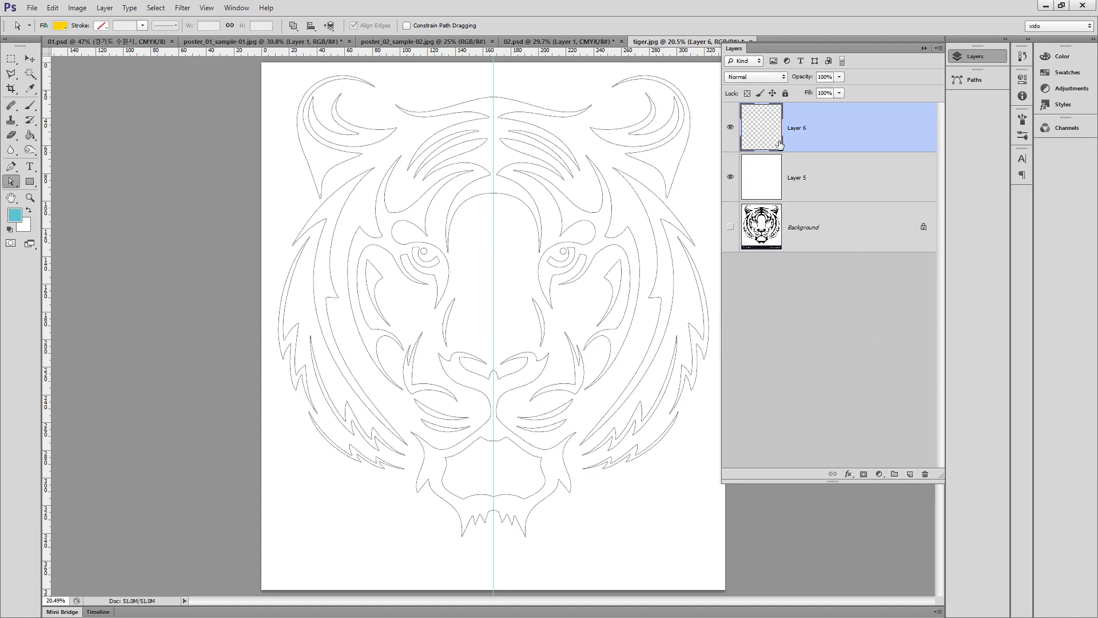
click(972, 80)
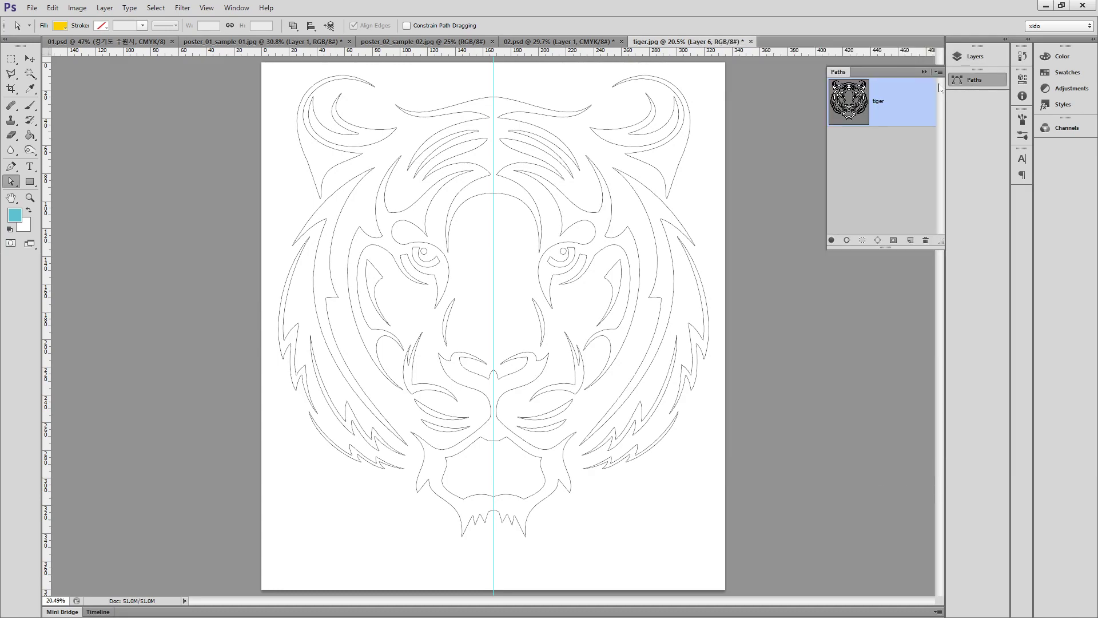
click(872, 179)
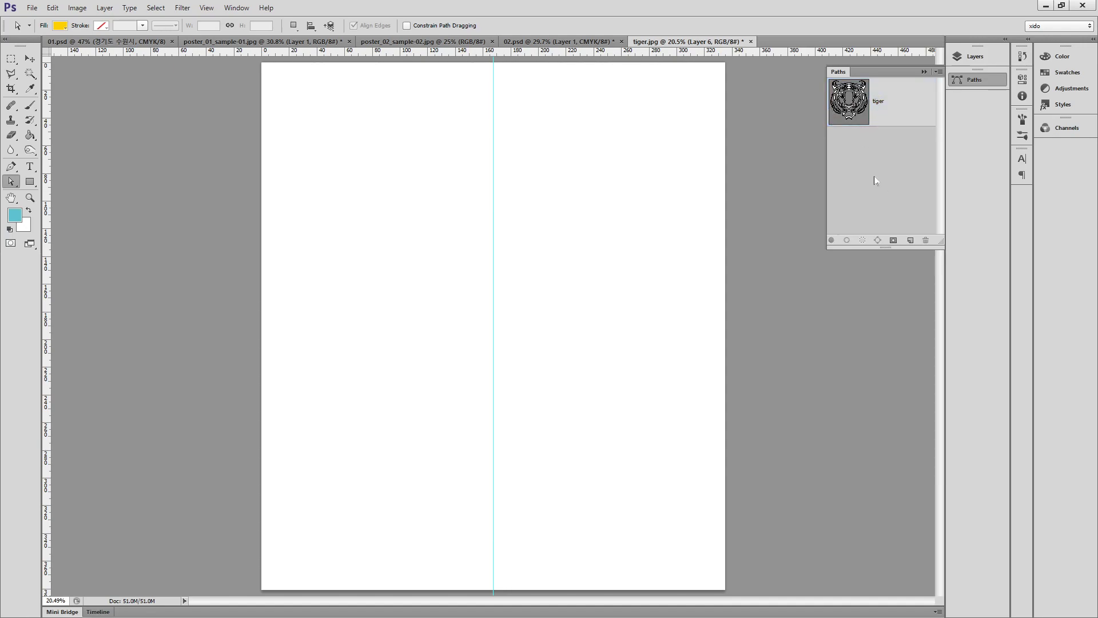
click(897, 114)
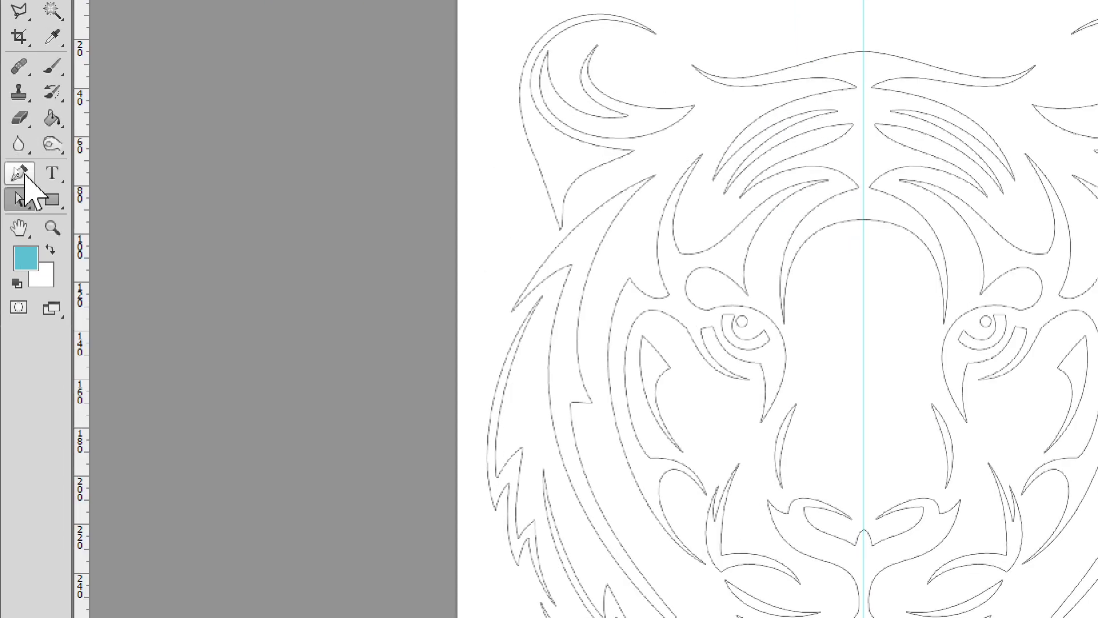
click(24, 174)
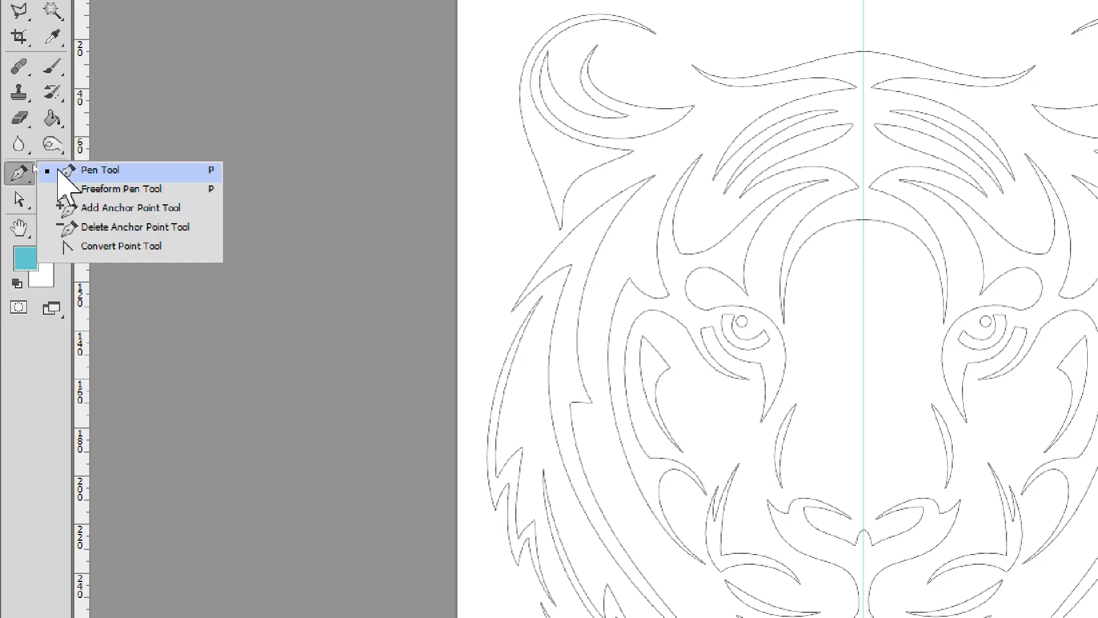
click(58, 170)
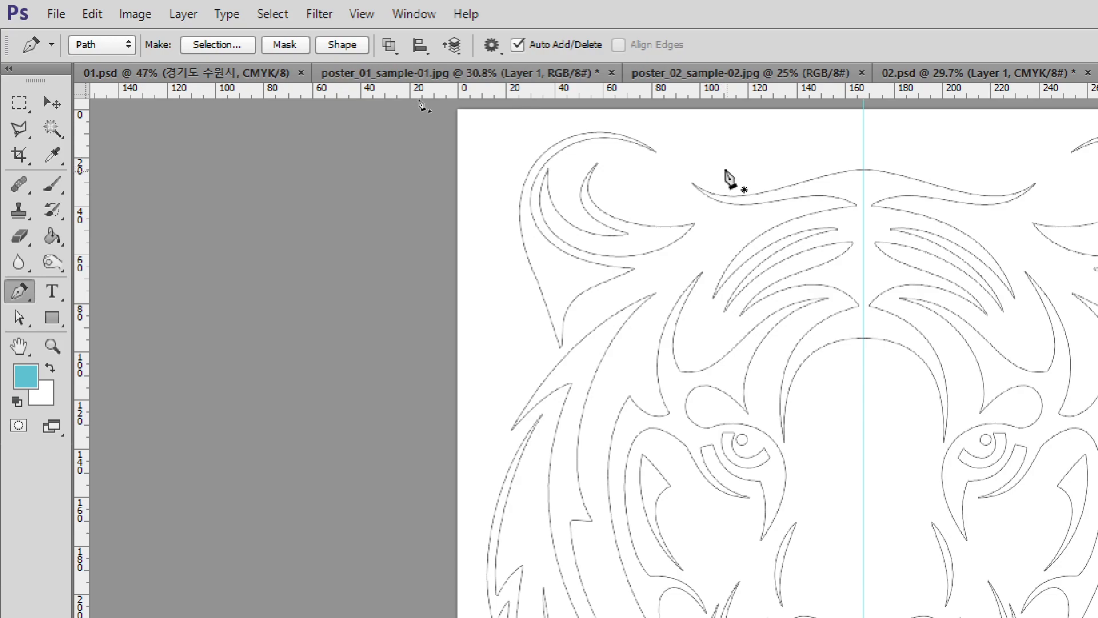
click(344, 45)
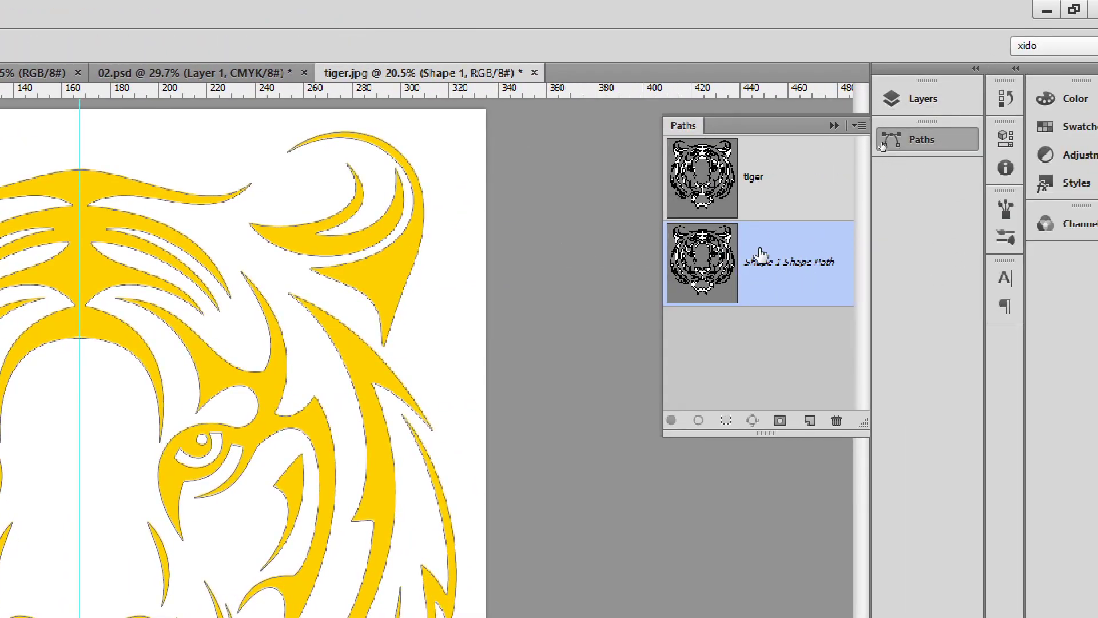
Step: Hide the path outline and change the tiger shape's fill colour to red
click(767, 373)
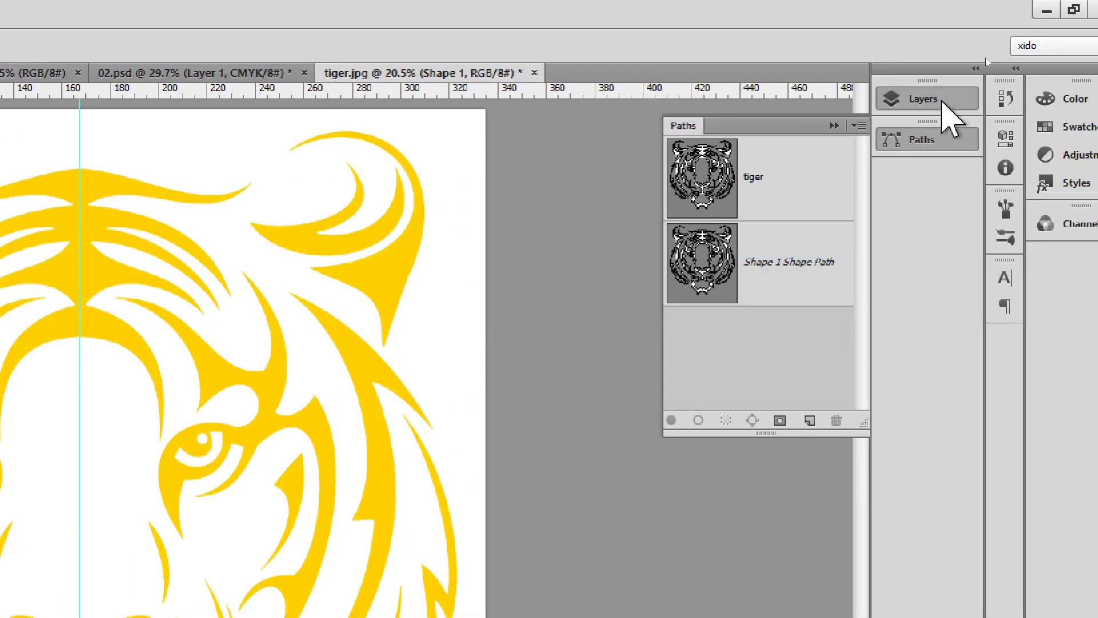
click(943, 102)
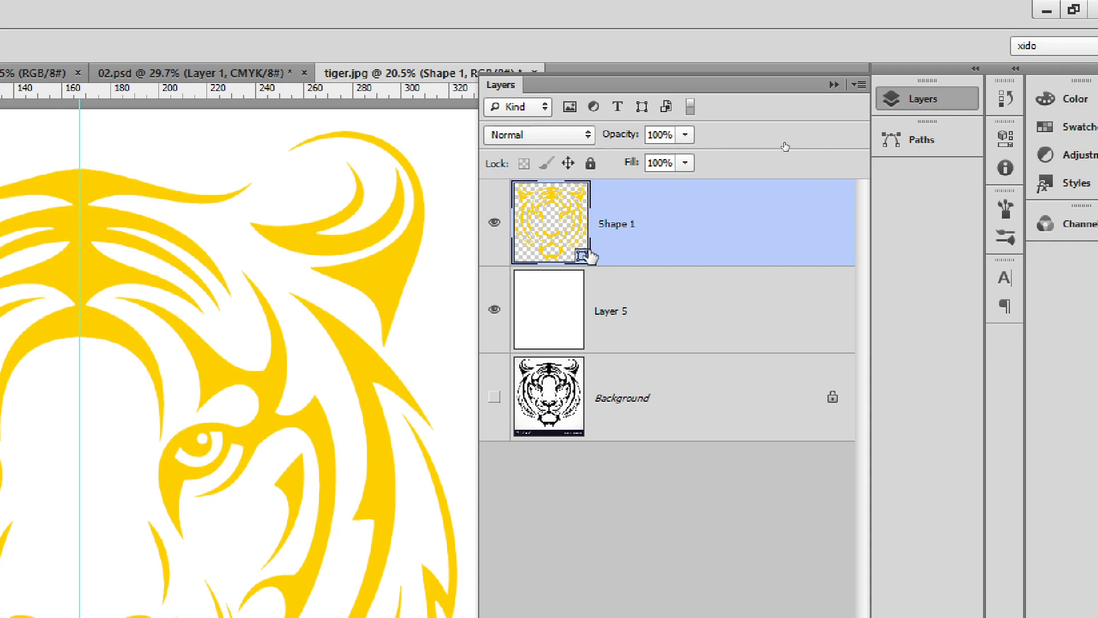
double_click(554, 222)
click(406, 205)
click(406, 182)
click(601, 165)
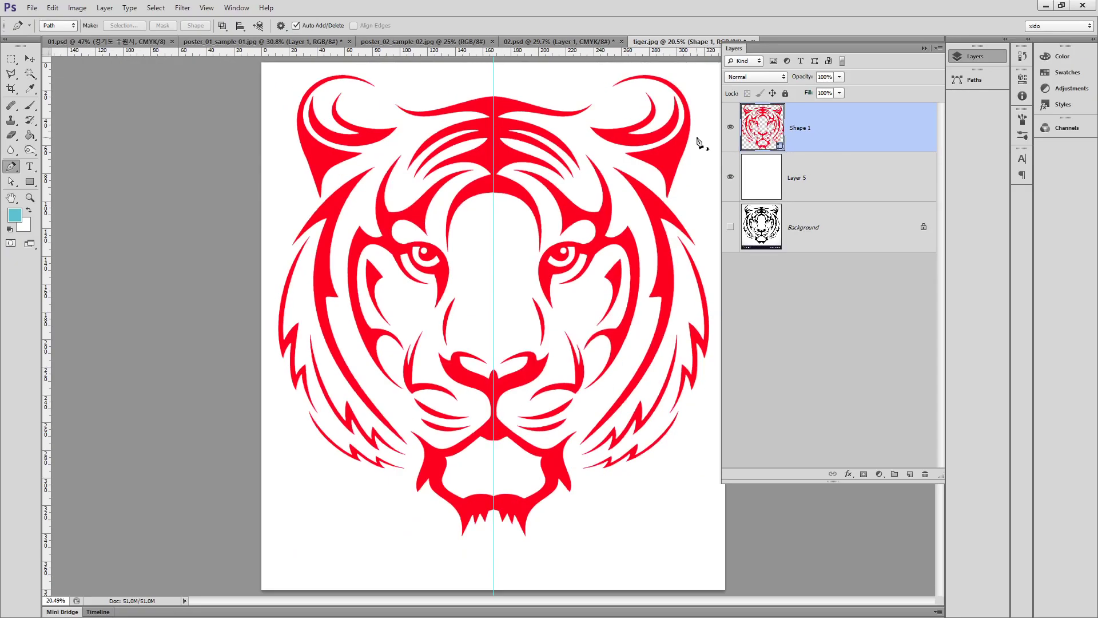
Step: Change the tiger shape's fill colour to near-black 040404 and deselect its layer
key(v)
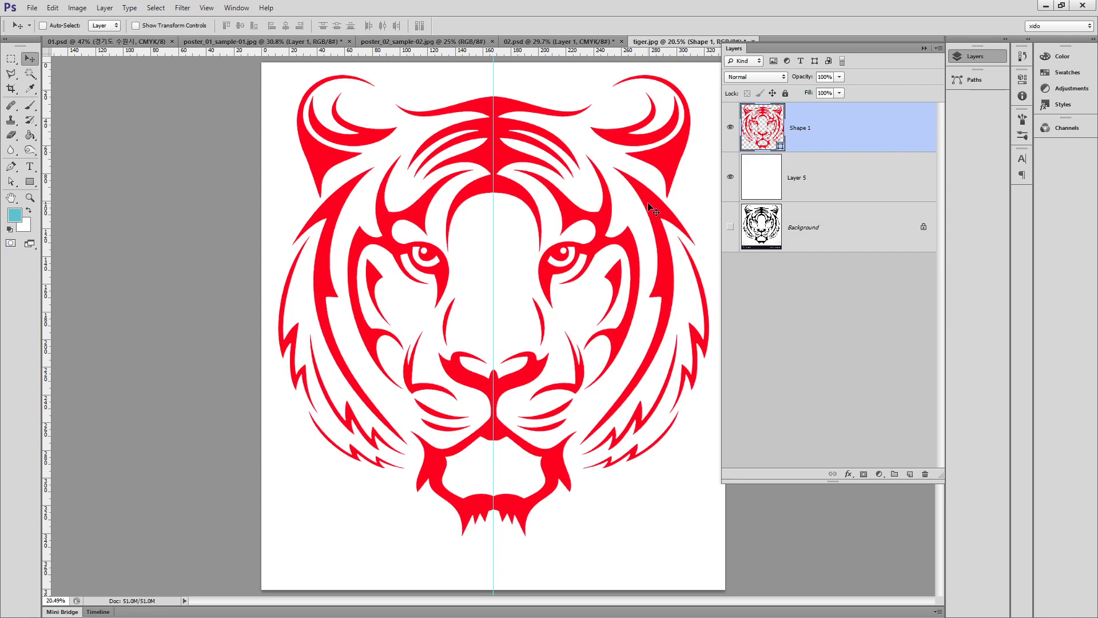
double_click(770, 143)
drag(635, 197, 521, 244)
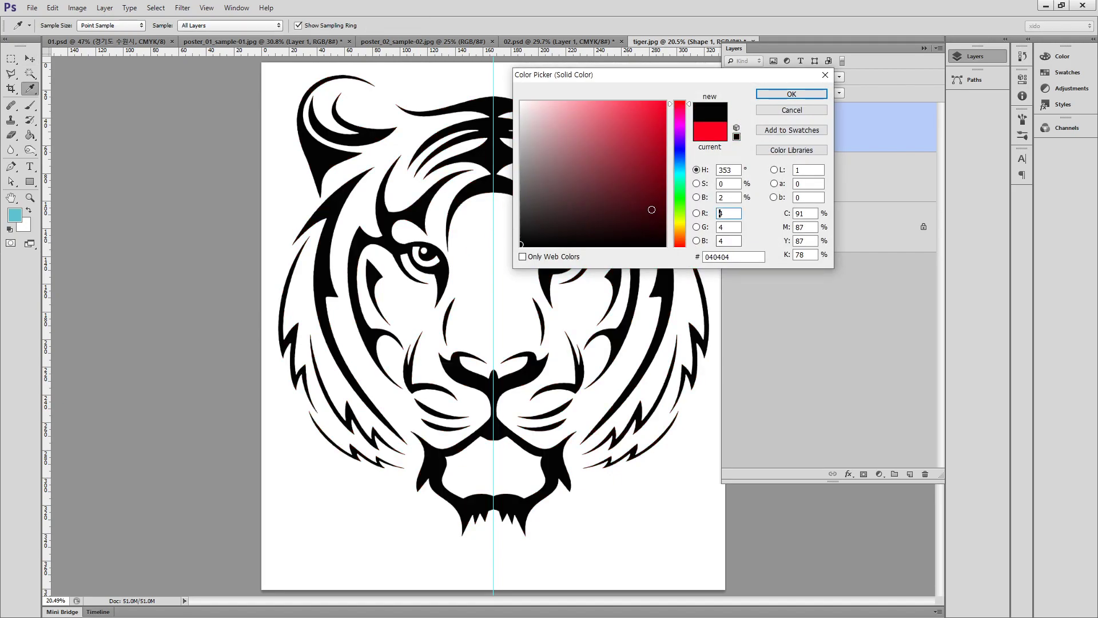
click(789, 94)
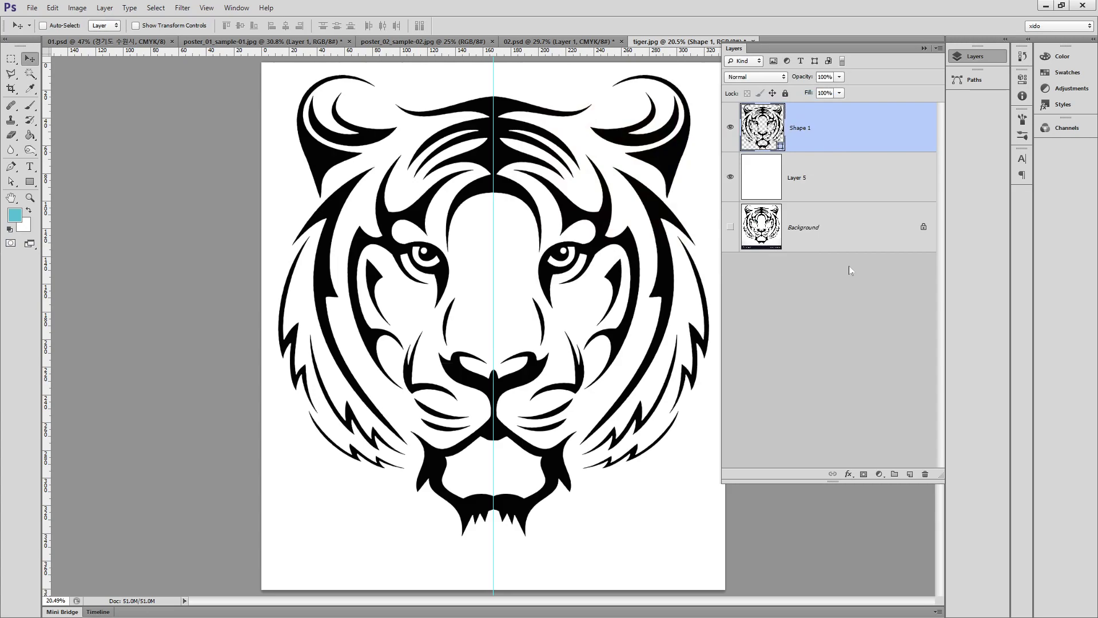
click(825, 302)
click(842, 150)
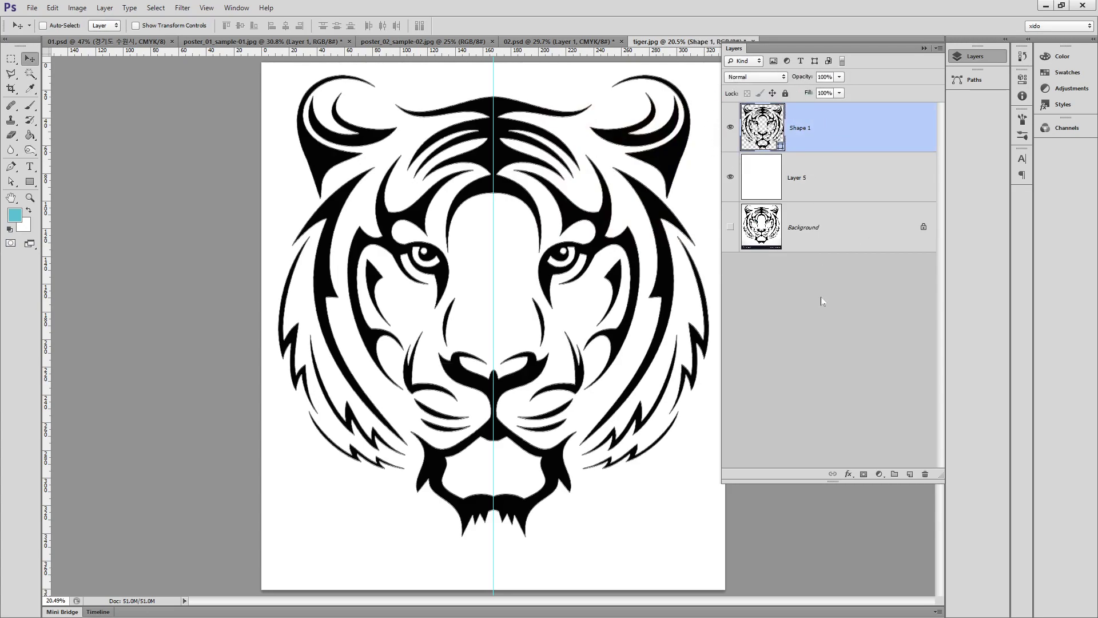
click(764, 339)
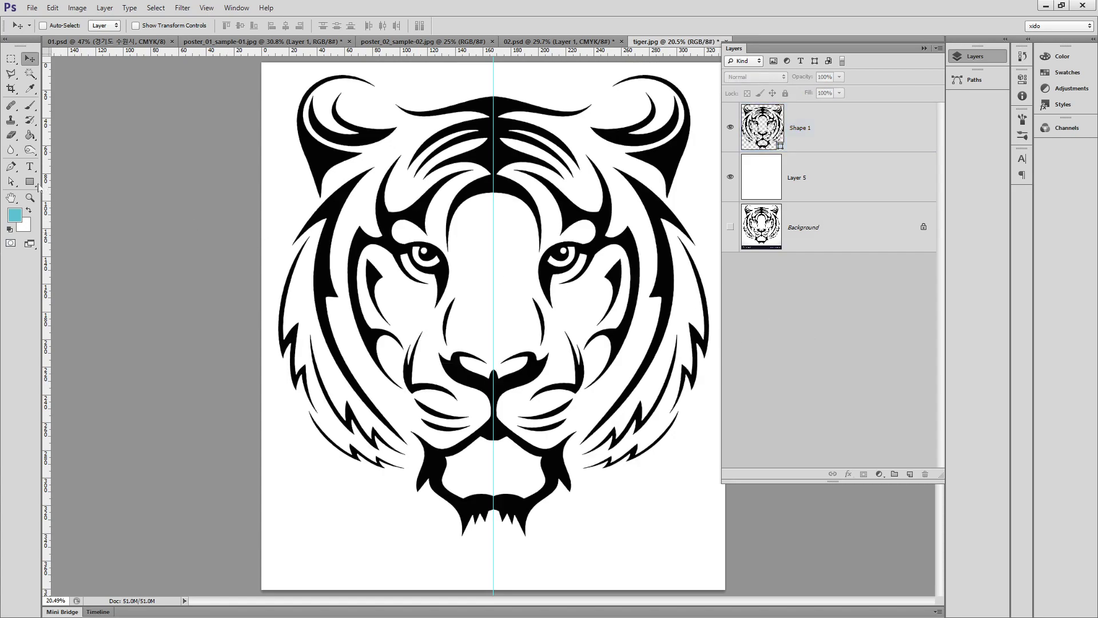
Step: Set the tiger shape's fill colour to light grey f3f3f3
double_click(766, 129)
text(f3f3f3)
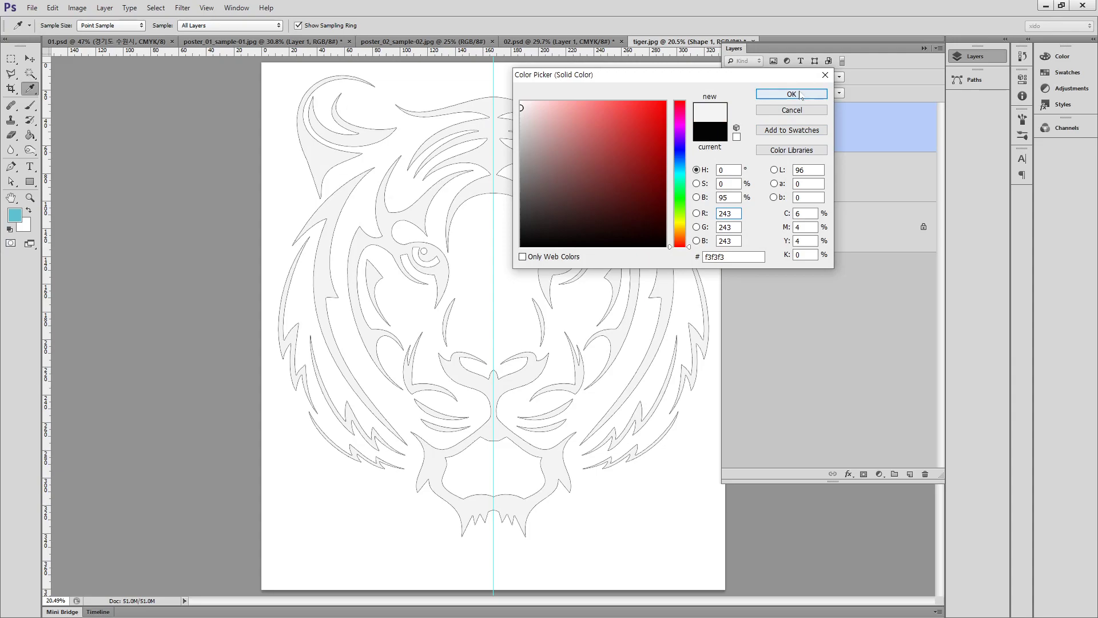
click(791, 94)
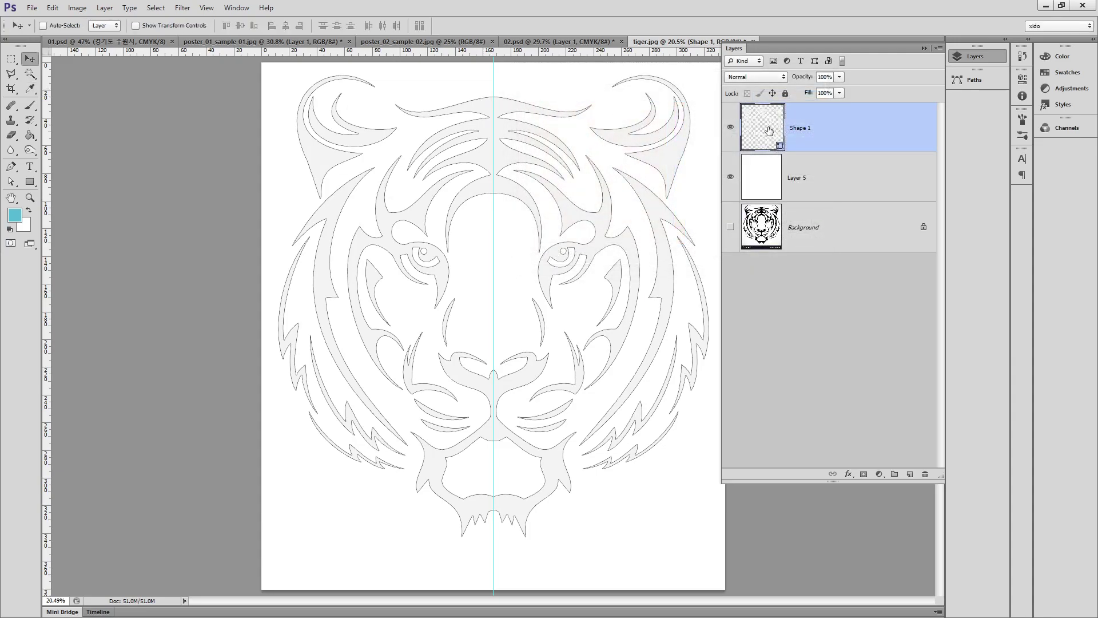
Step: Reselect the tiger shape layer and hide its path outline
click(832, 177)
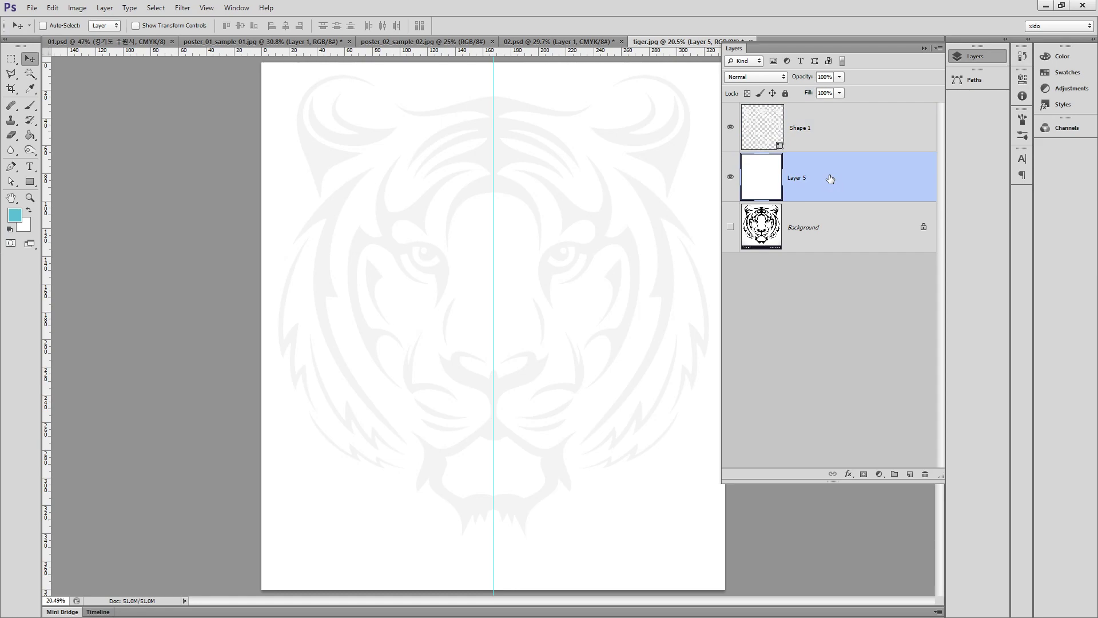
click(838, 137)
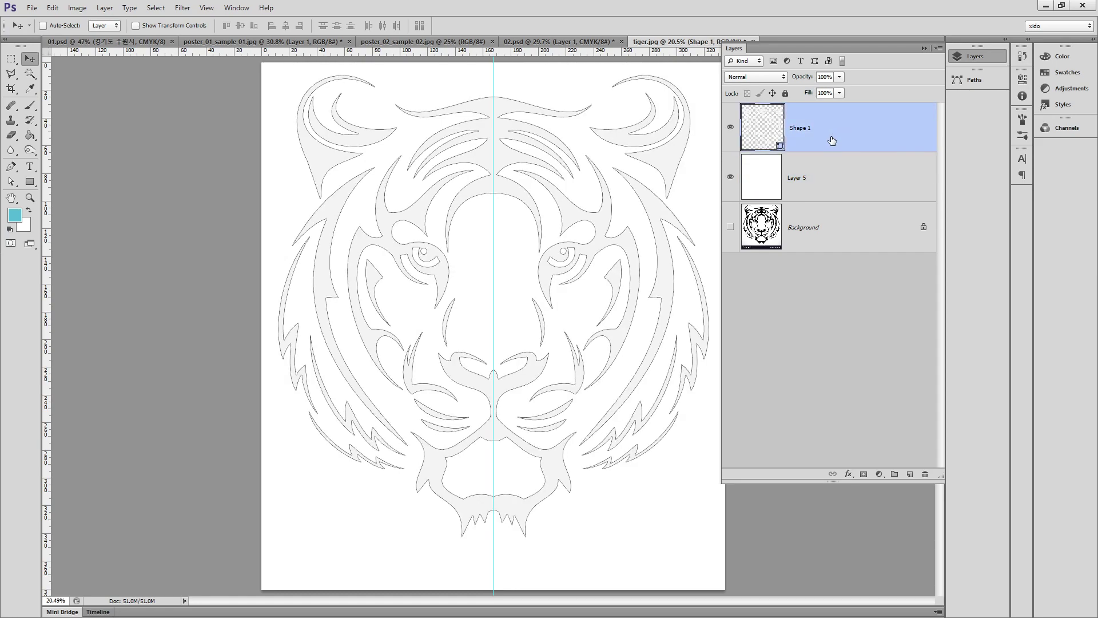
click(973, 80)
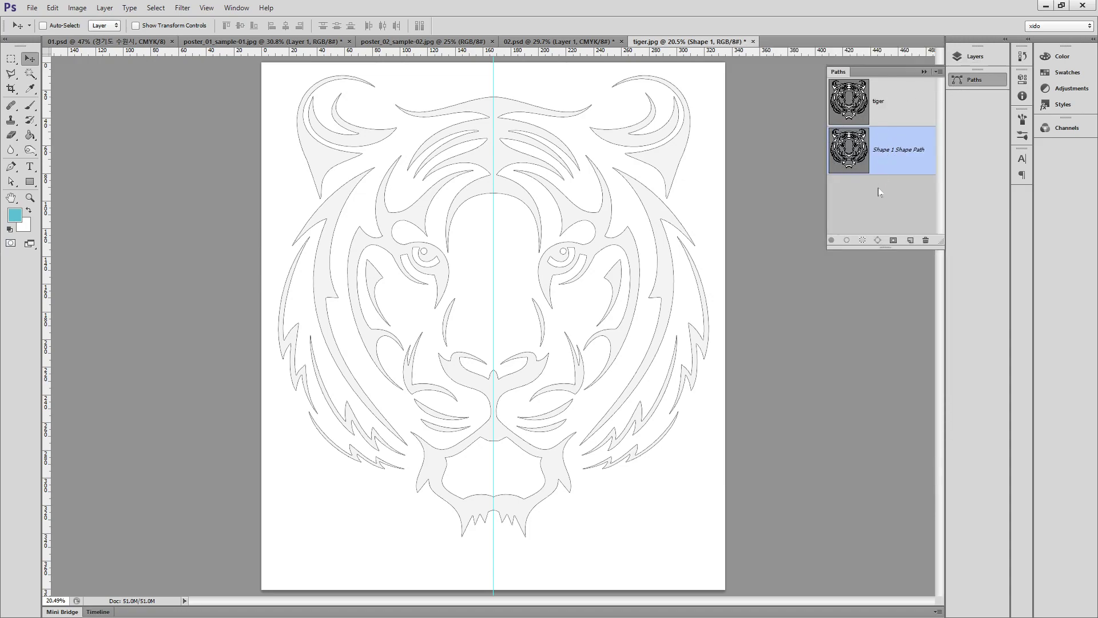
click(876, 202)
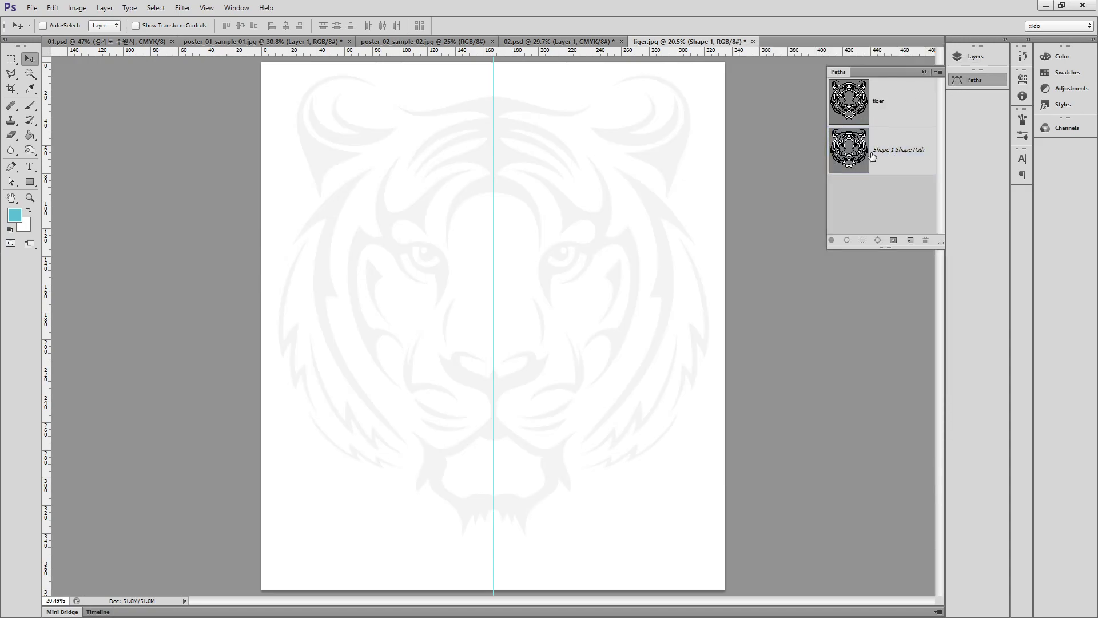
click(974, 56)
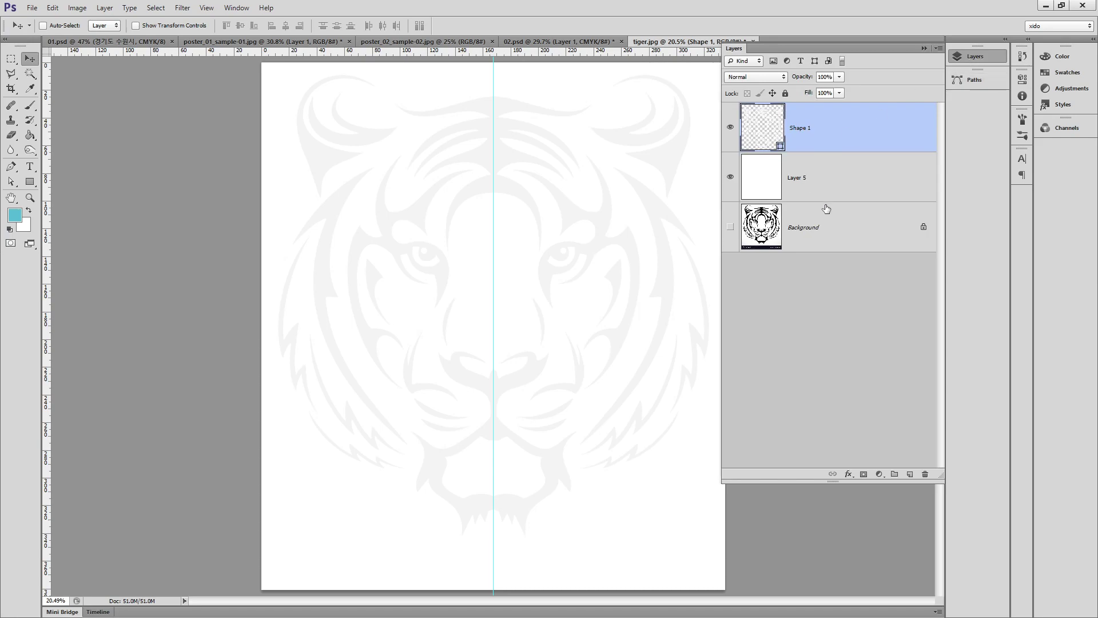
Step: Set the tiger shape's fill colour to black
double_click(767, 134)
drag(584, 193, 469, 244)
click(791, 94)
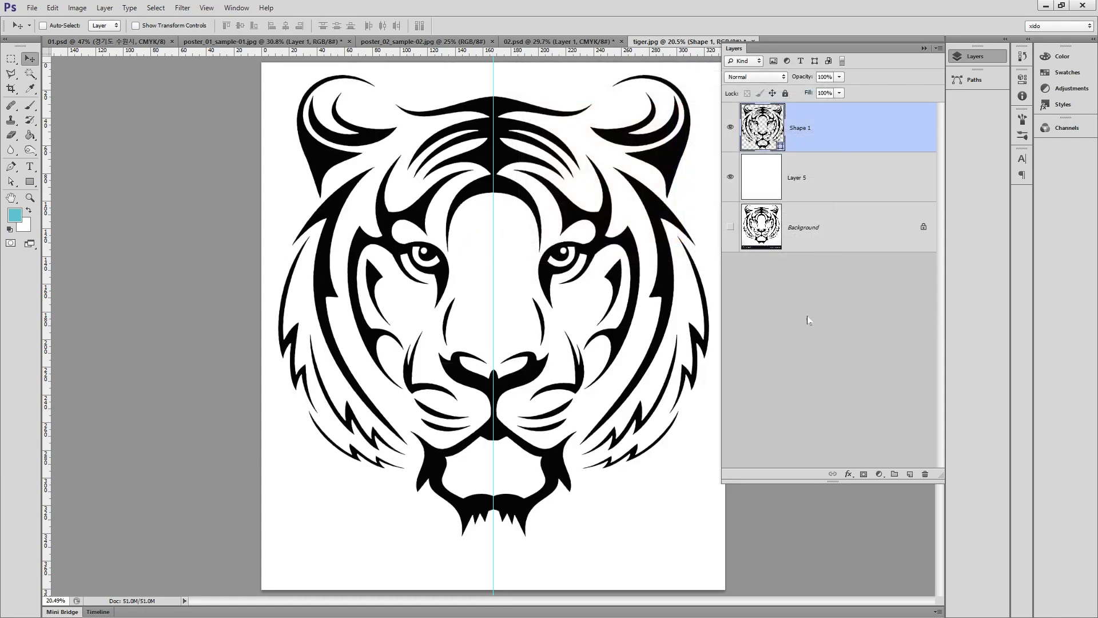
Step: Copy the tiger shape layer into 02.psd, centred on the page, and delete the old raster tiger on Layer 1
drag(470, 186, 478, 207)
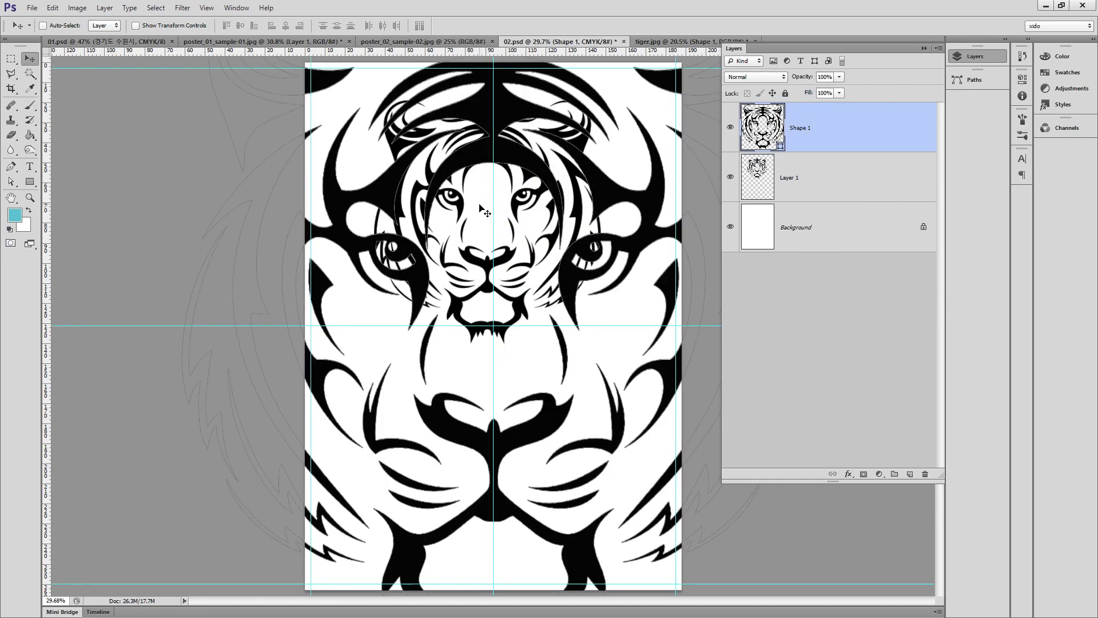
click(815, 180)
drag(857, 175, 925, 474)
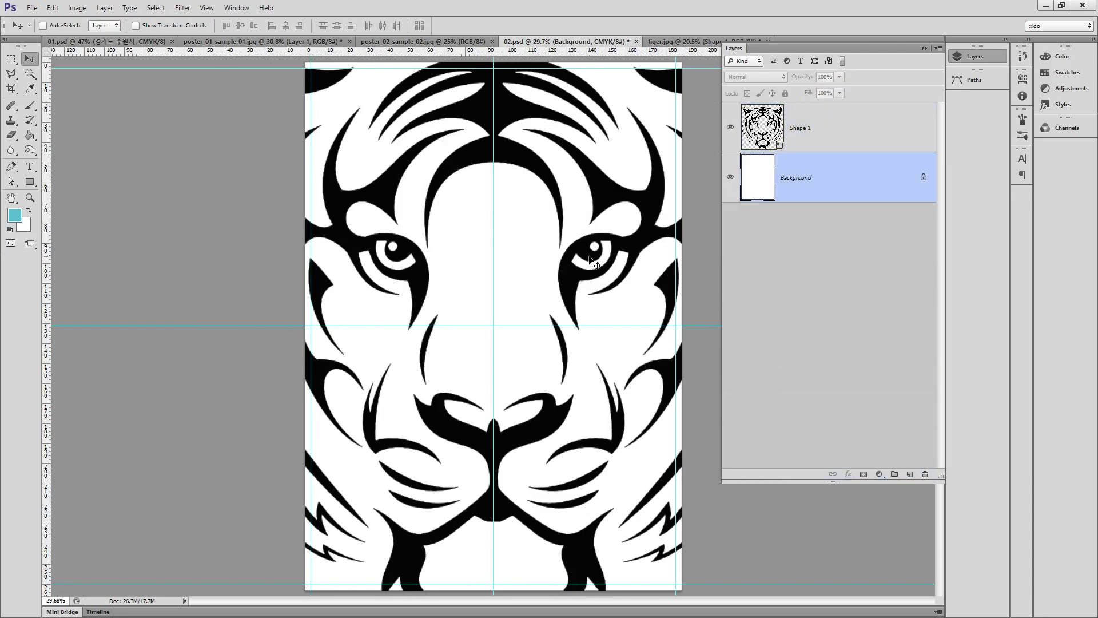
Step: Scale the tiger shape down proportionally around its centre to about 1345 x 1441 px so it fits inside the poster page
key(ctrl+minus)
key(ctrl+minus)
key(ctrl+minus)
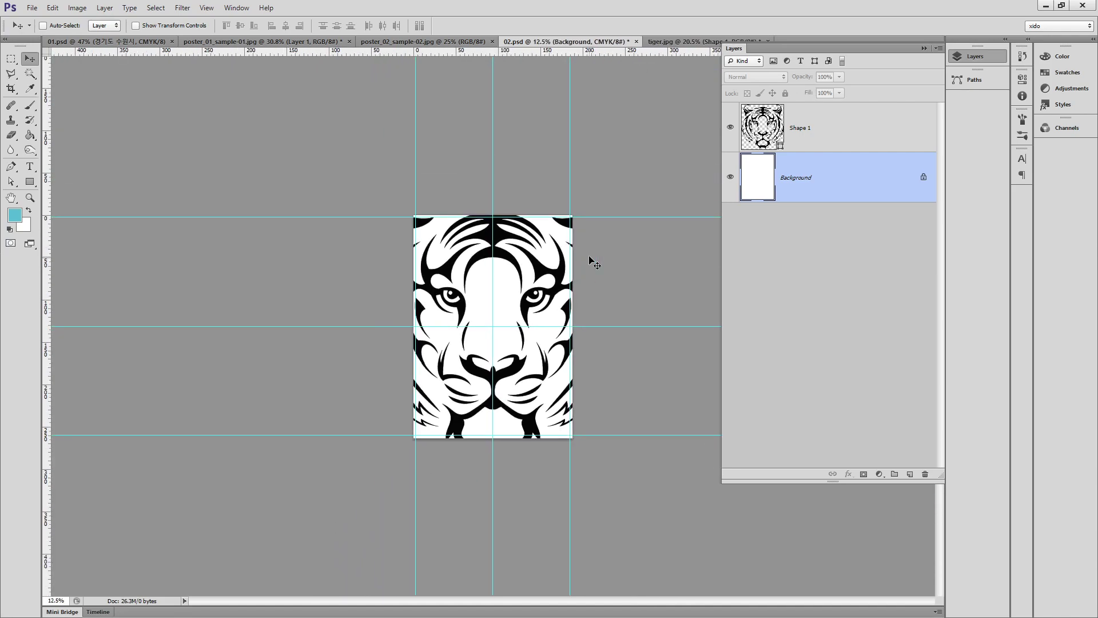
key(ctrl+minus)
key(ctrl+minus)
key(ctrl+minus)
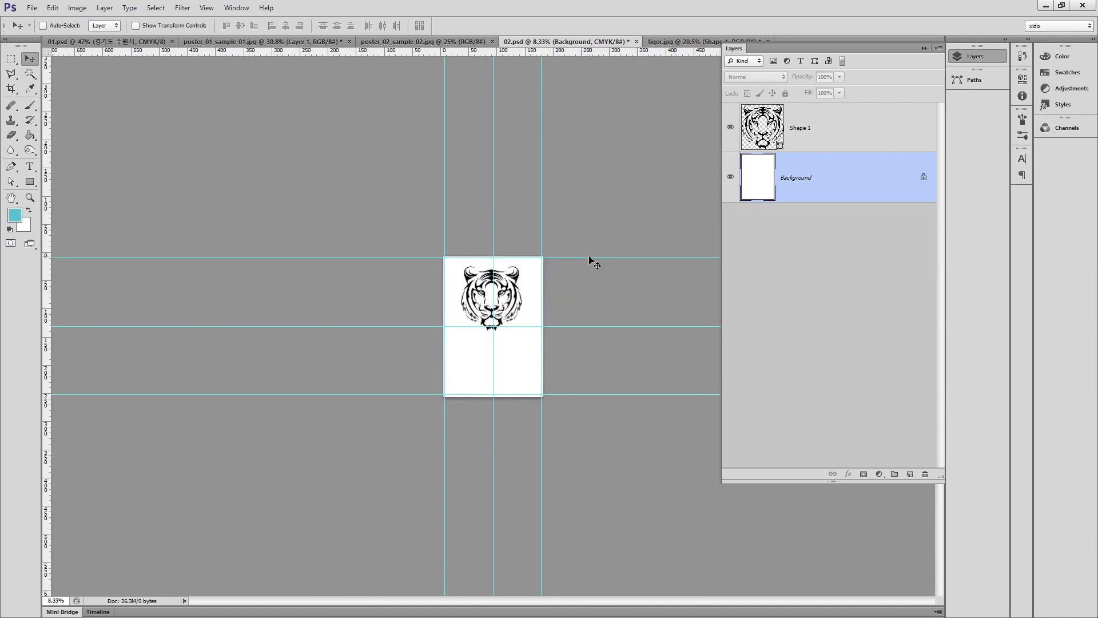
click(856, 118)
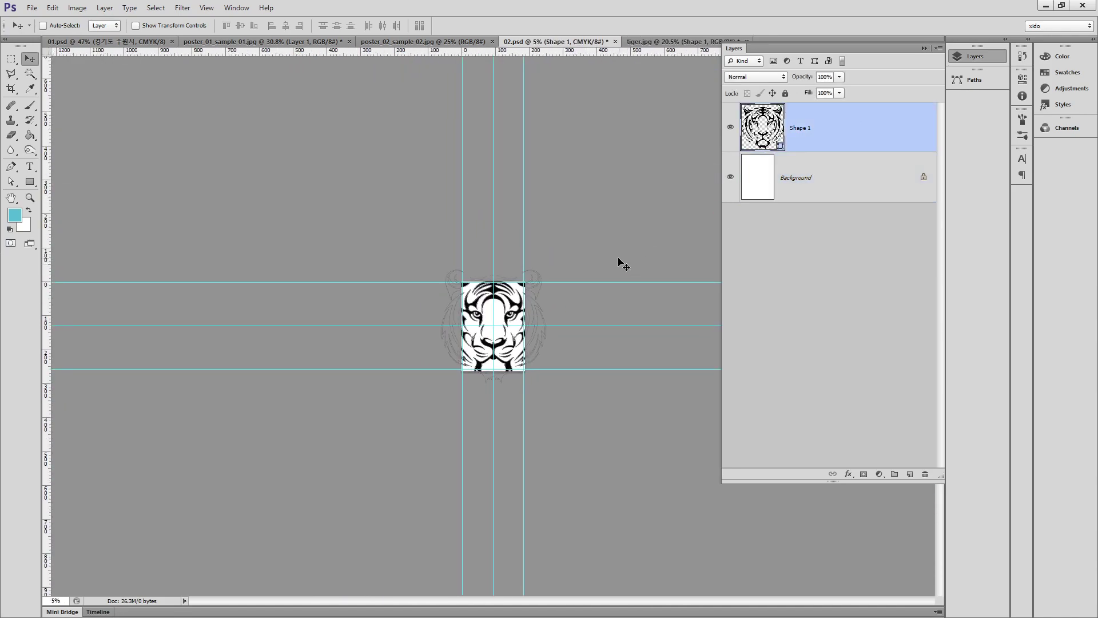
key(ctrl+t)
drag(546, 270, 512, 306)
key(Return)
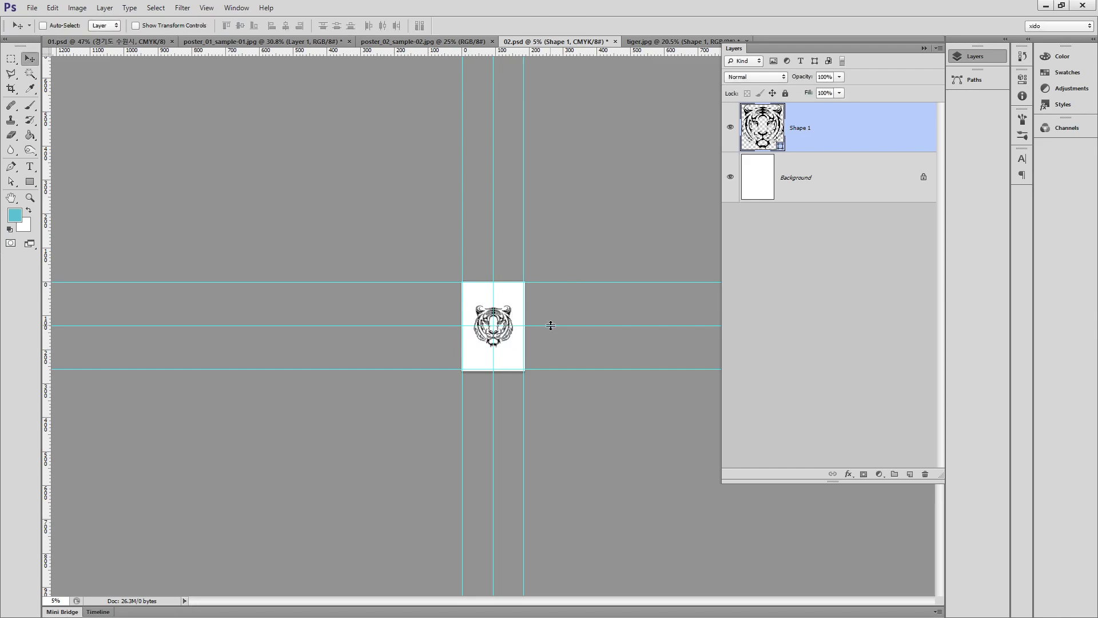
key(ctrl+0)
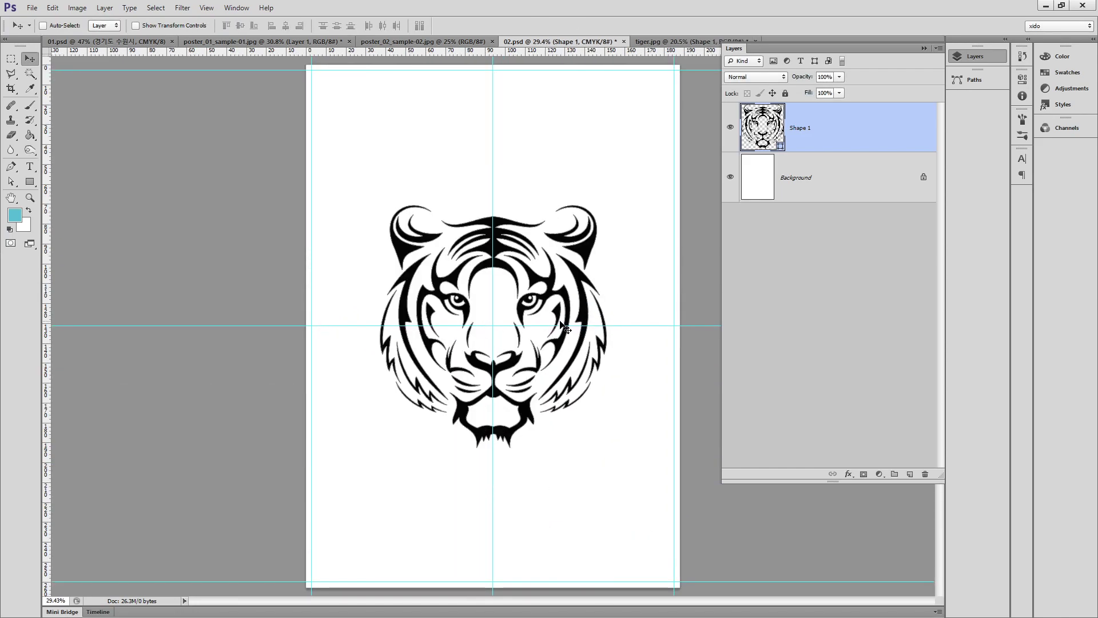
Step: Hide the tiger's path outline and move the shape straight up about 50 mm into the upper part of the page
click(974, 81)
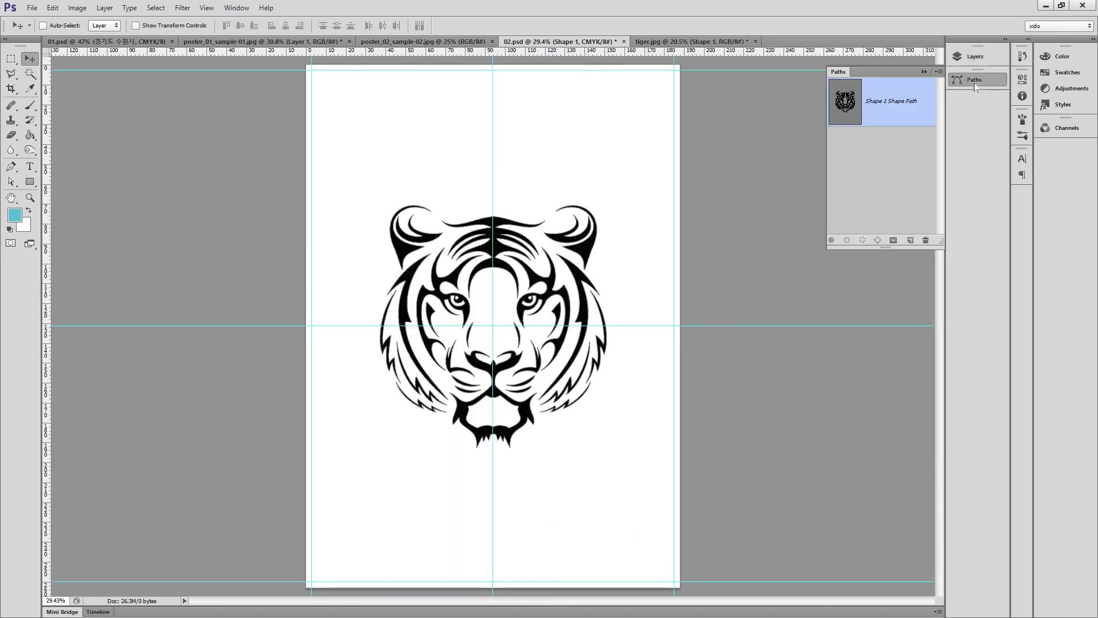
click(867, 174)
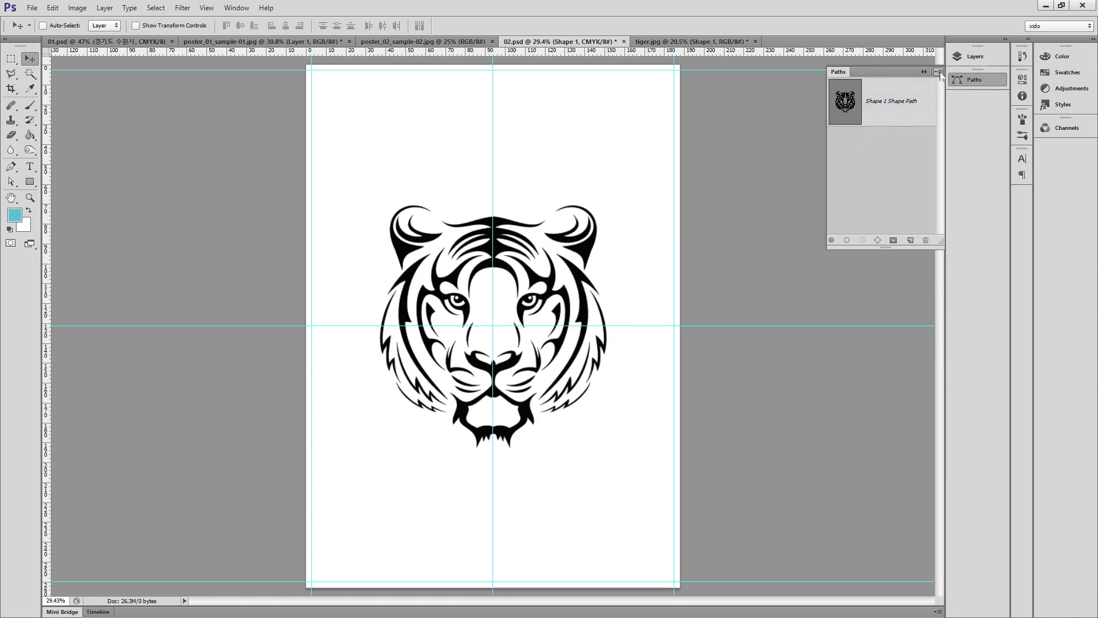
click(976, 56)
drag(586, 254, 586, 154)
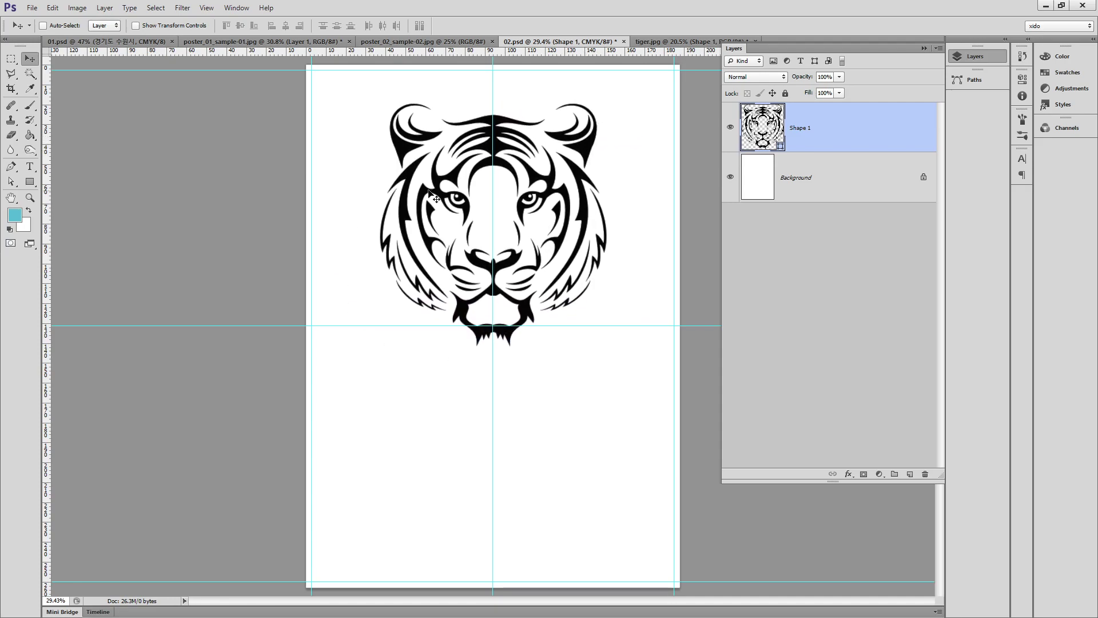
Step: Add a new layer above the tiger shape and fill it with the white background colour
ctrl+click(567, 263)
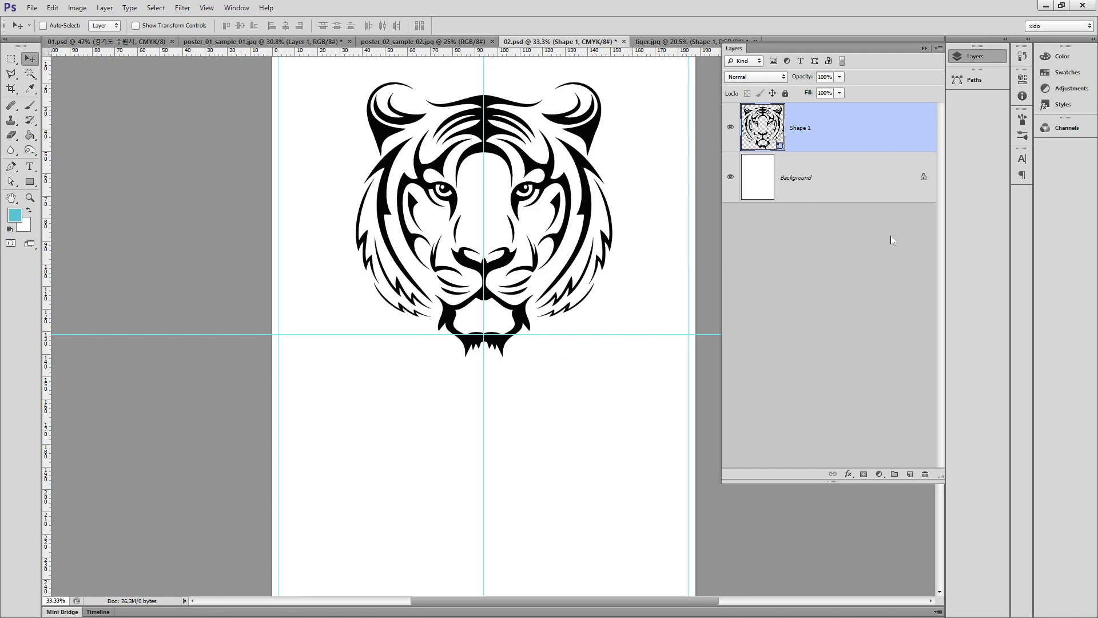
click(909, 474)
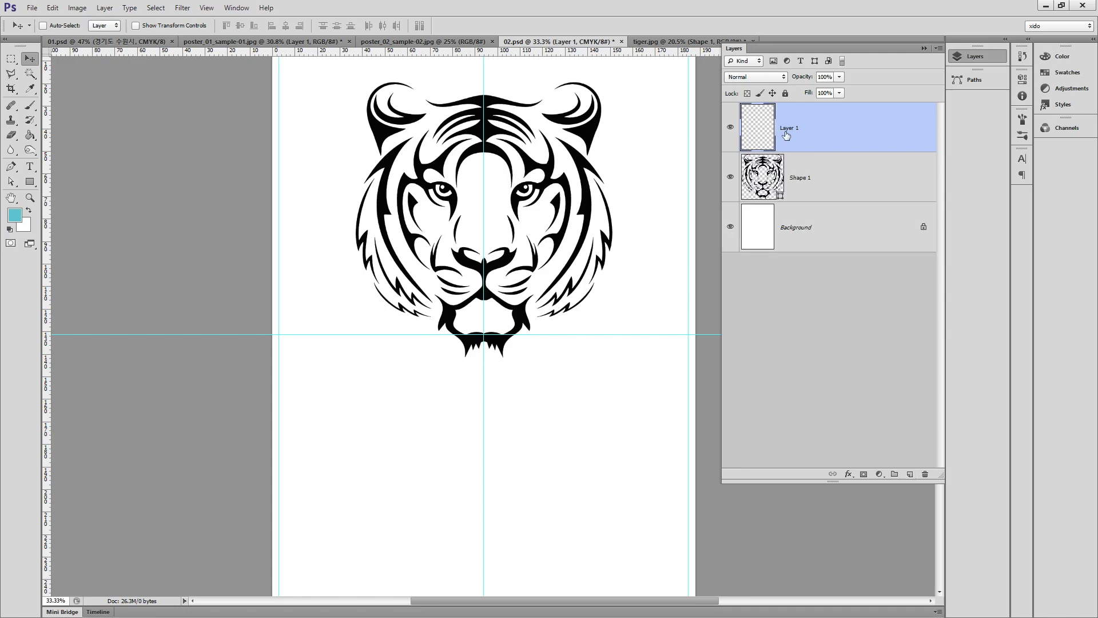
key(ctrl+BackSpace)
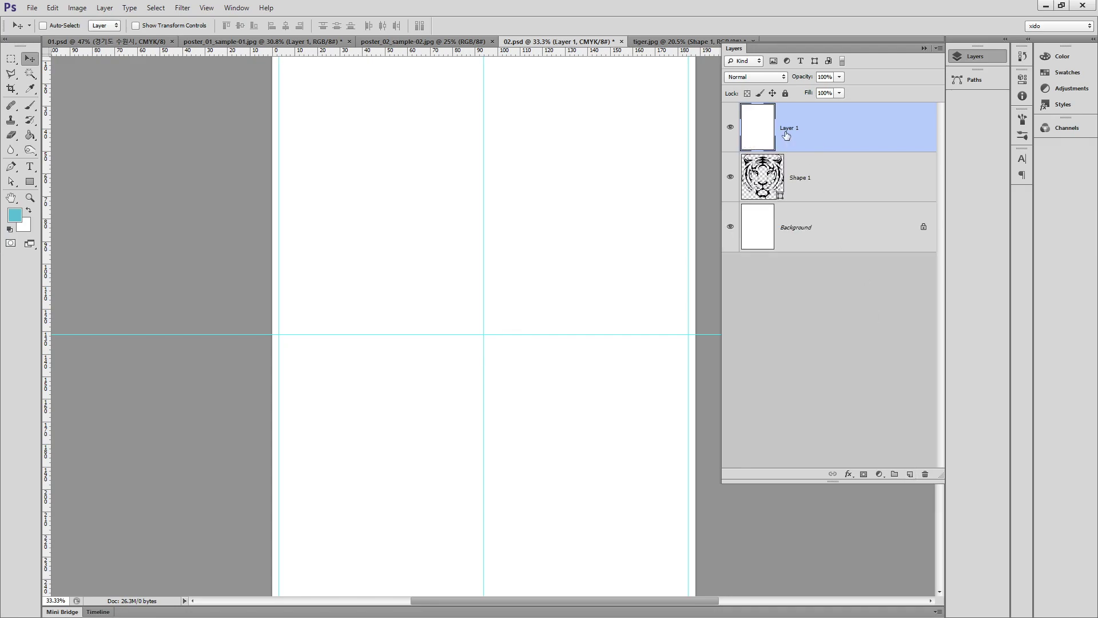
Step: Shrink the white layer to cover only the tiger's right half, from the vertical centre guide to just below the chin
key(ctrl+minus)
key(ctrl+t)
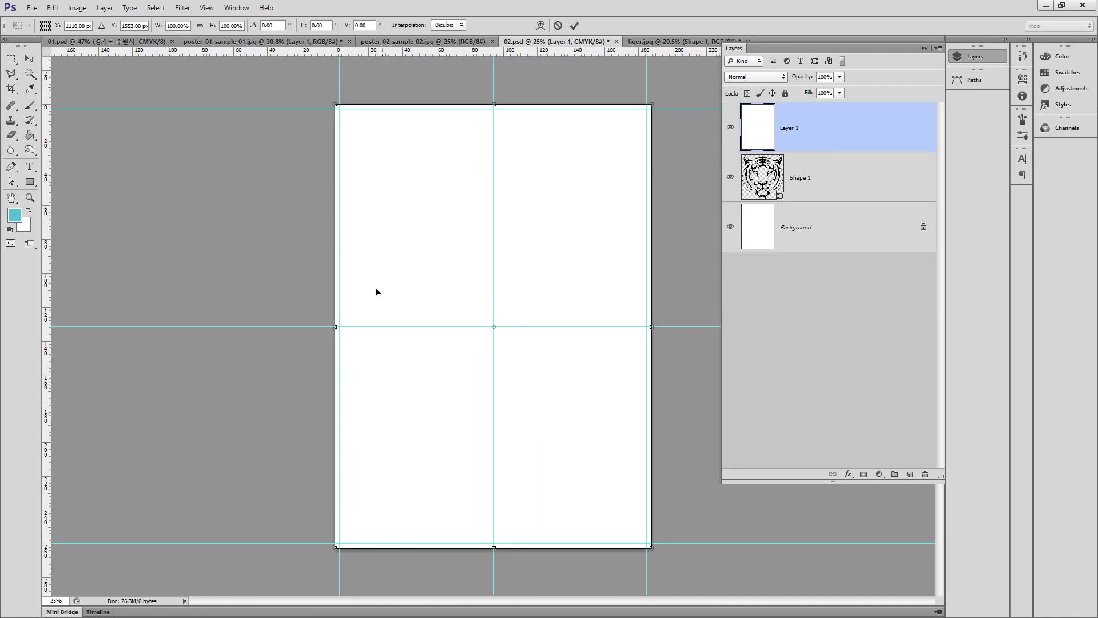
drag(335, 326, 494, 326)
drag(575, 551, 574, 355)
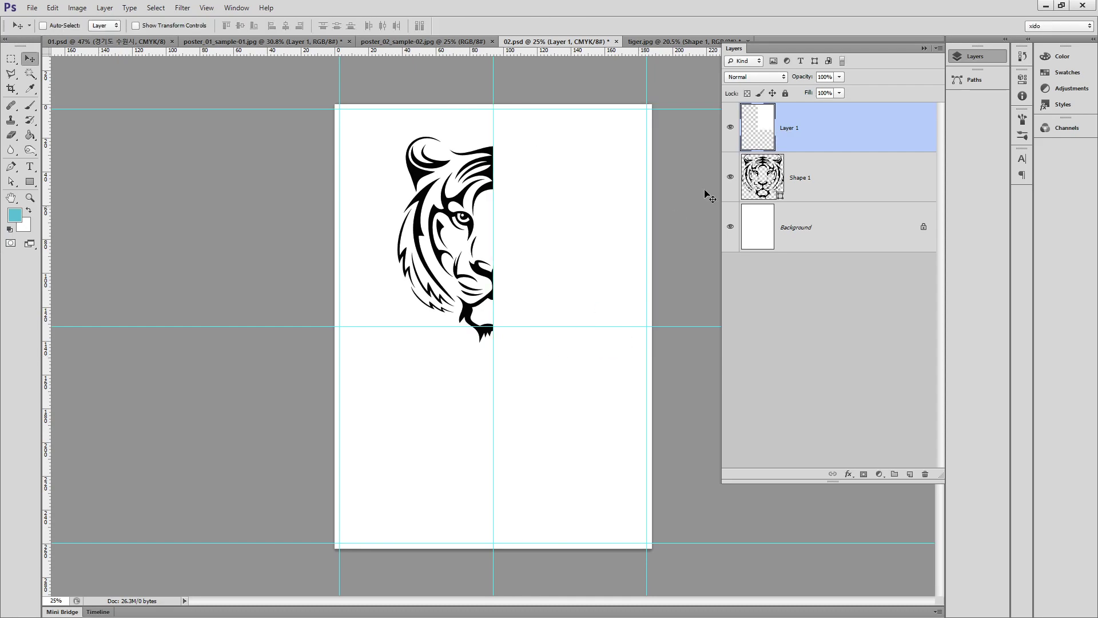
Step: Hide the Background layer and clip the white layer to the tiger shape
click(731, 227)
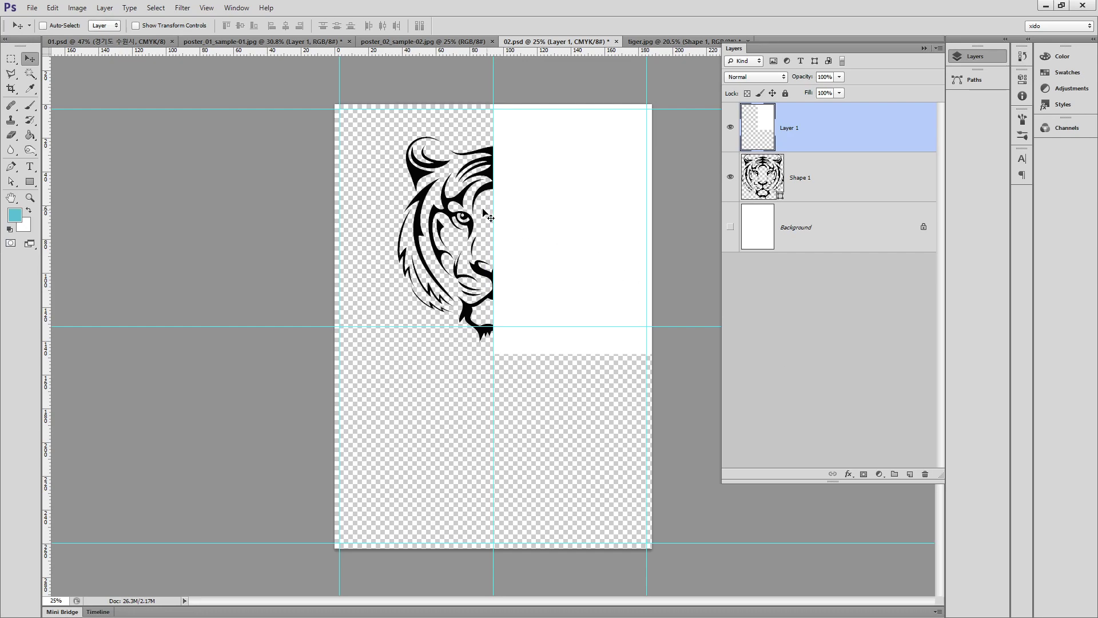
alt+click(852, 149)
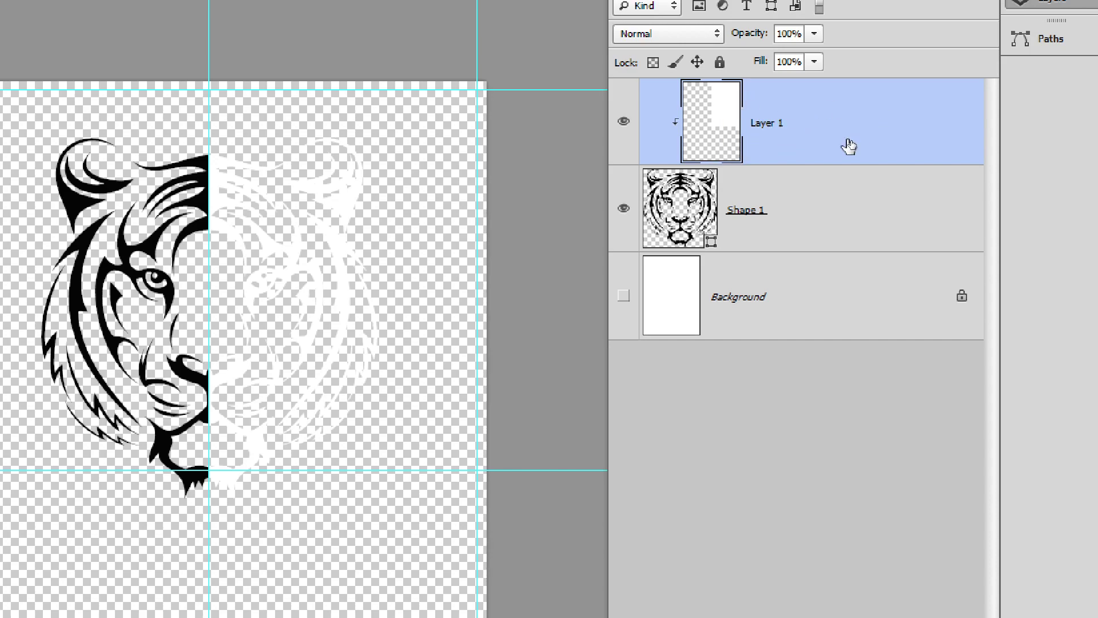
key(ctrl+u)
click(532, 312)
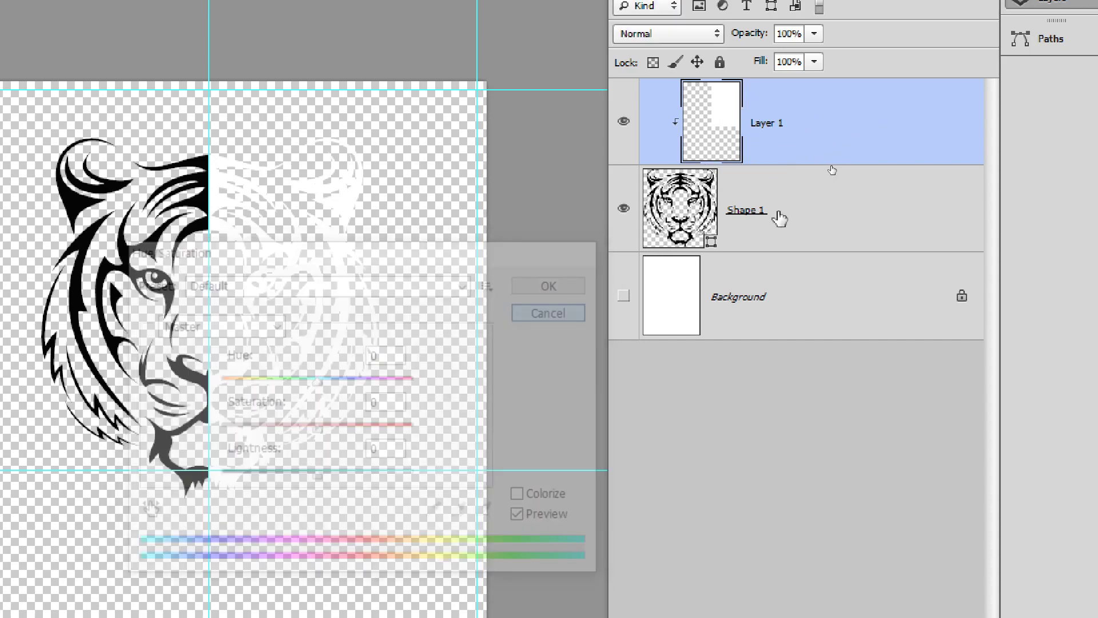
double_click(858, 145)
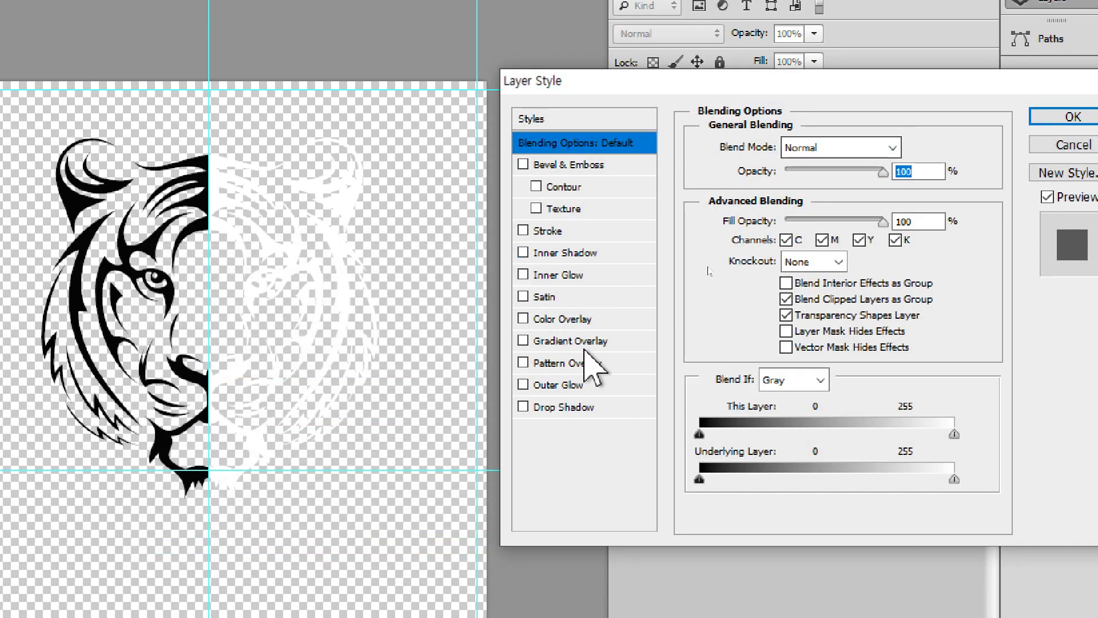
click(584, 320)
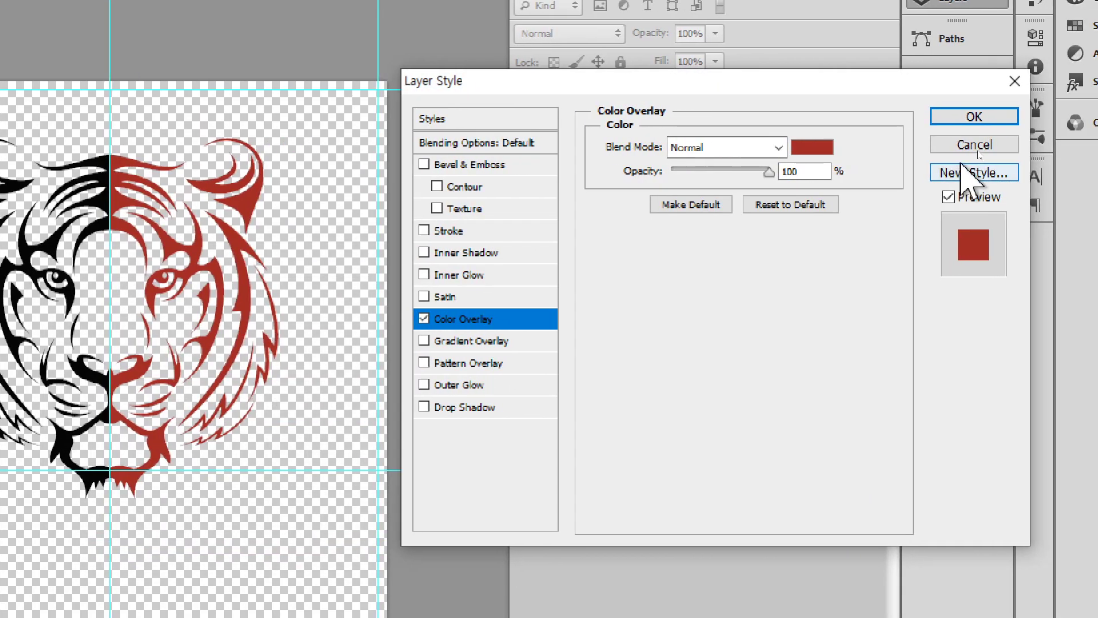
click(1073, 145)
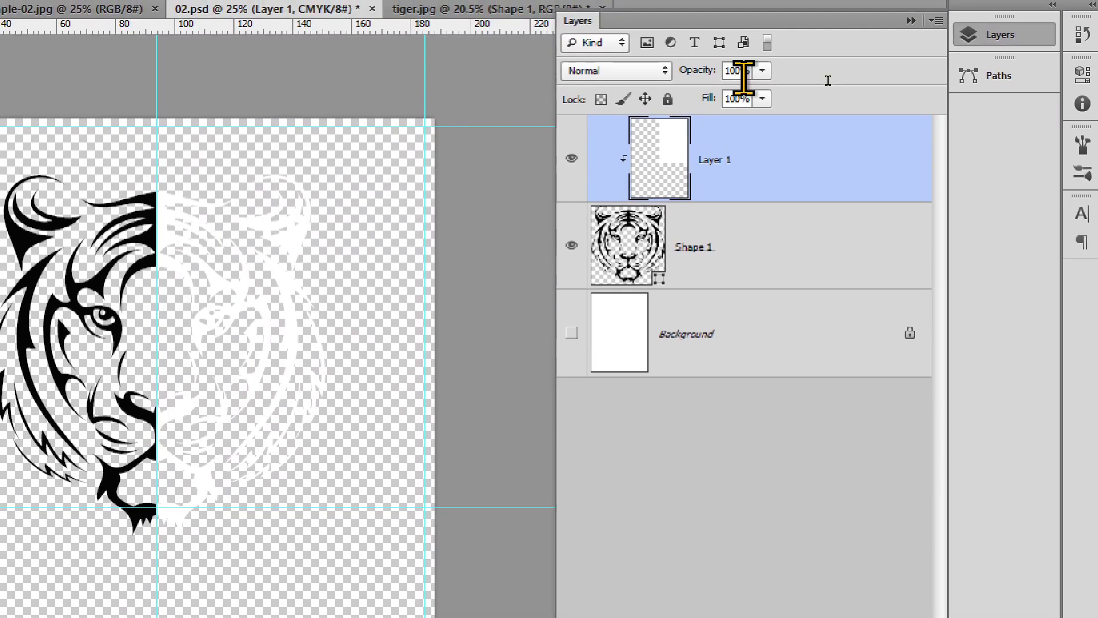
Step: Set the clipped white layer's opacity to 70% and compare the tiger with poster_02_sample-02.jpg
click(690, 41)
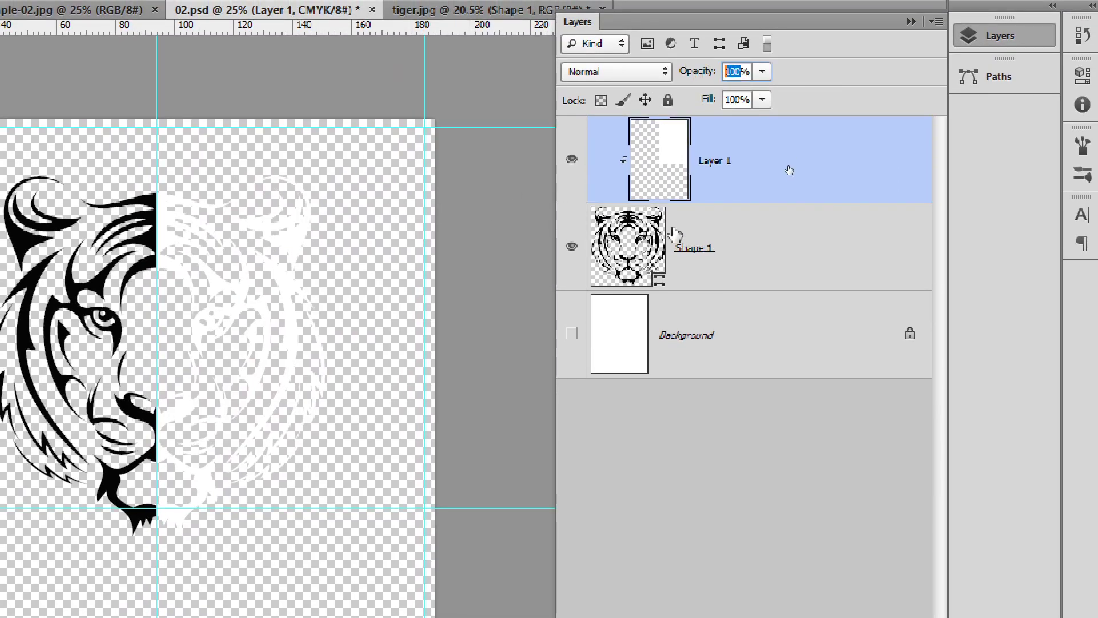
text(70)
key(Return)
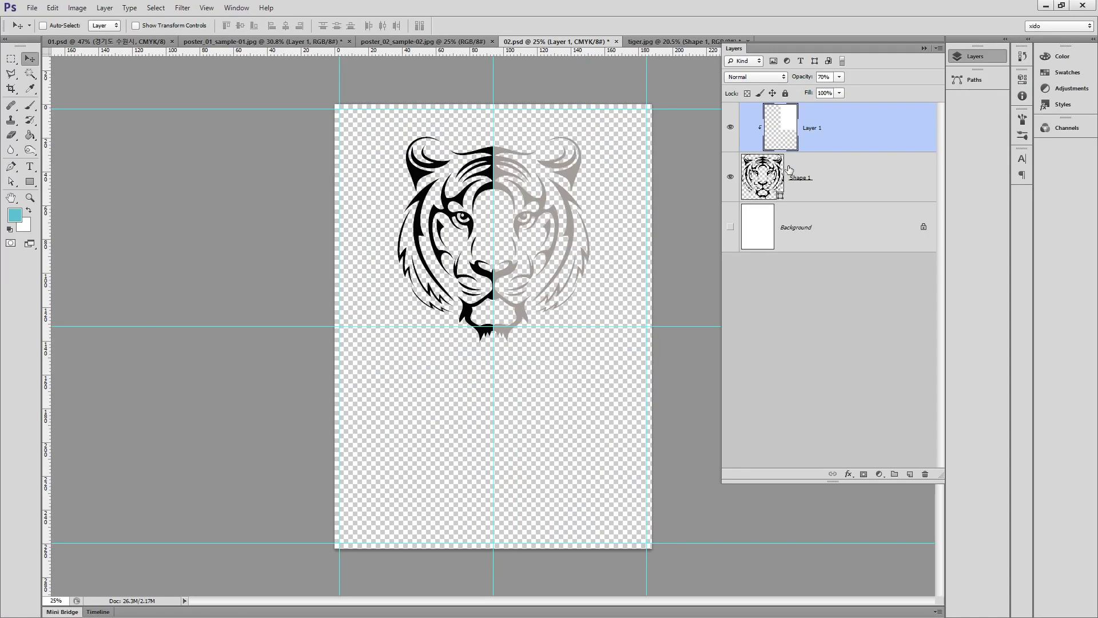
click(441, 44)
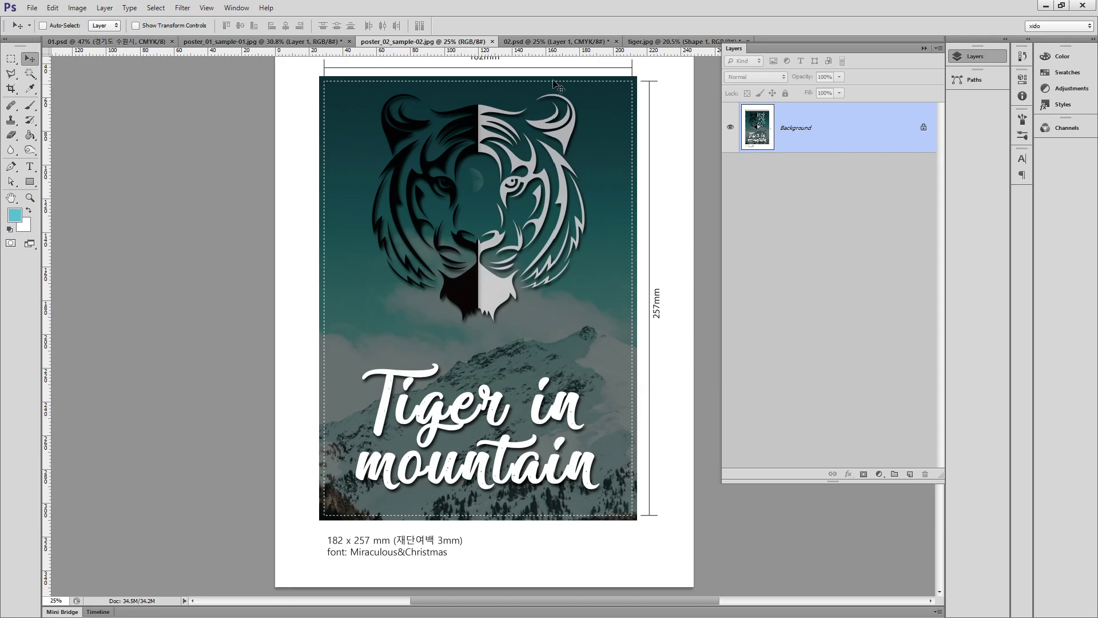
click(564, 43)
Step: Delete the inner mouth cutout from the tiger's shape path with the Direct Selection tool so the chin area is solid
drag(501, 315, 506, 313)
click(506, 313)
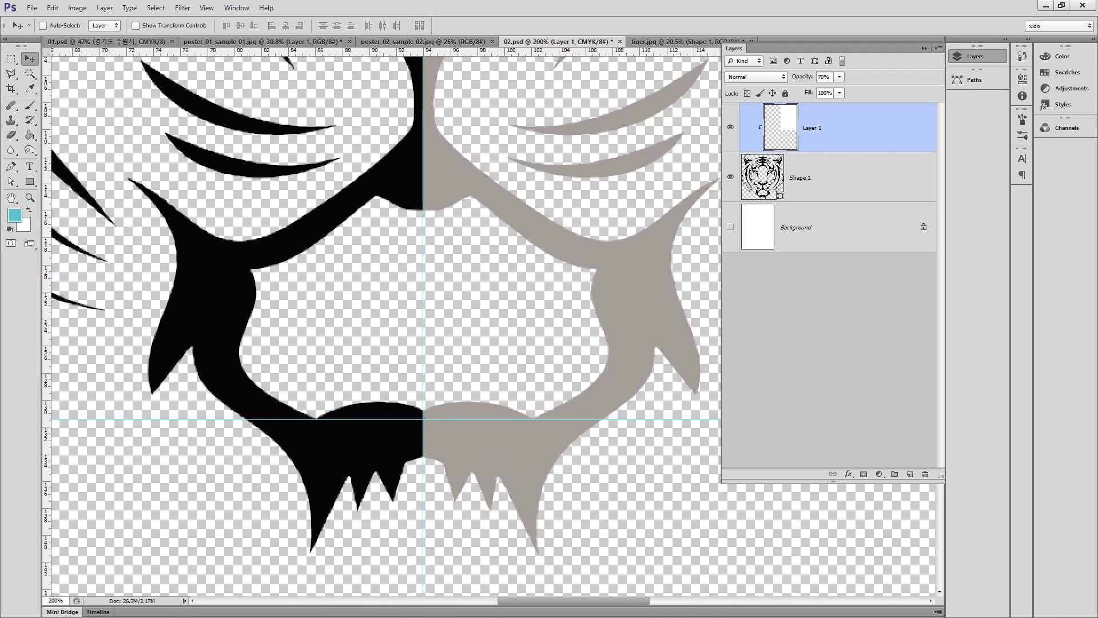
click(11, 181)
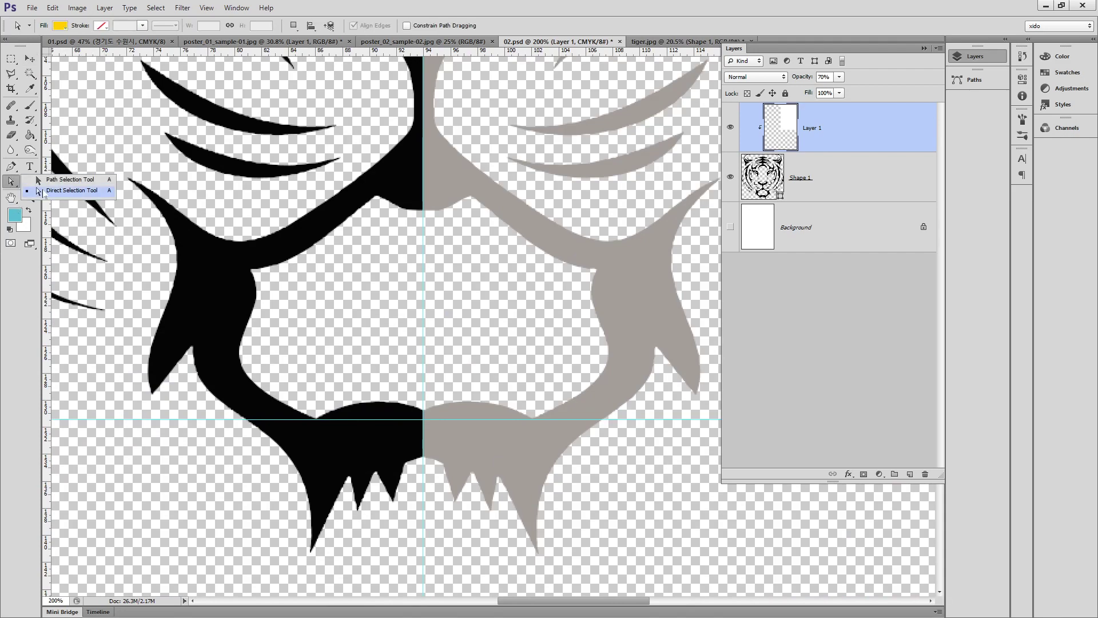
click(972, 80)
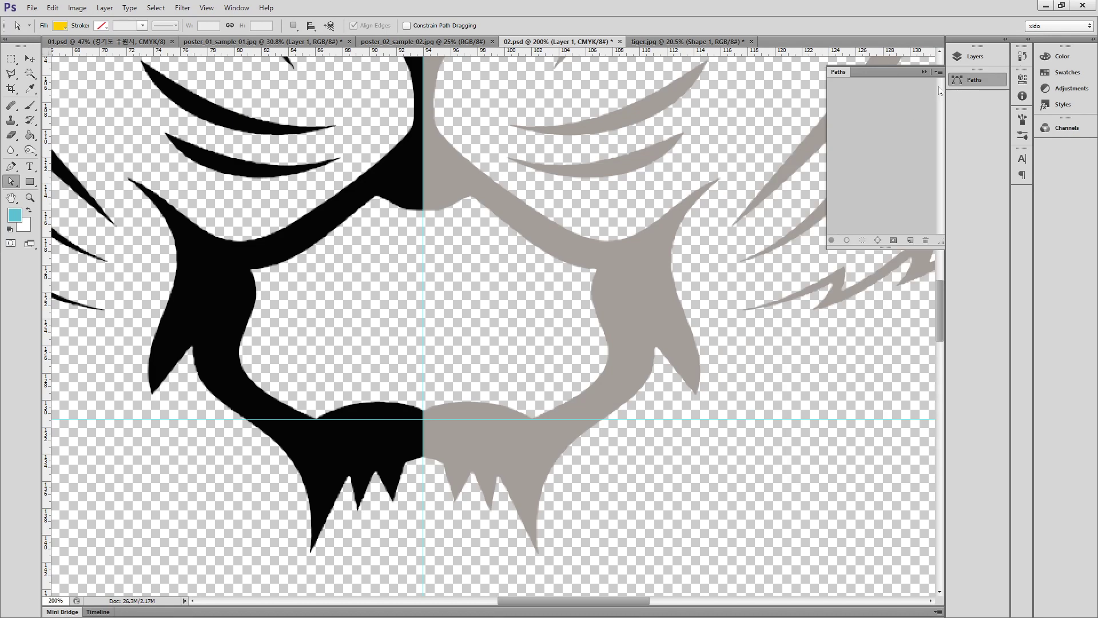
click(972, 57)
click(816, 170)
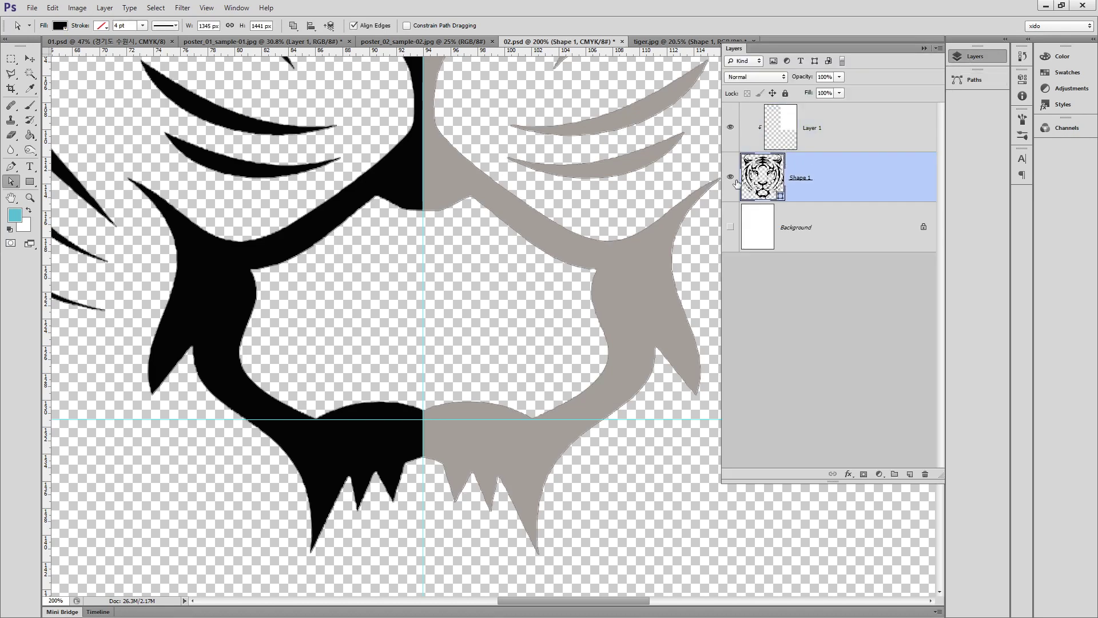
click(973, 81)
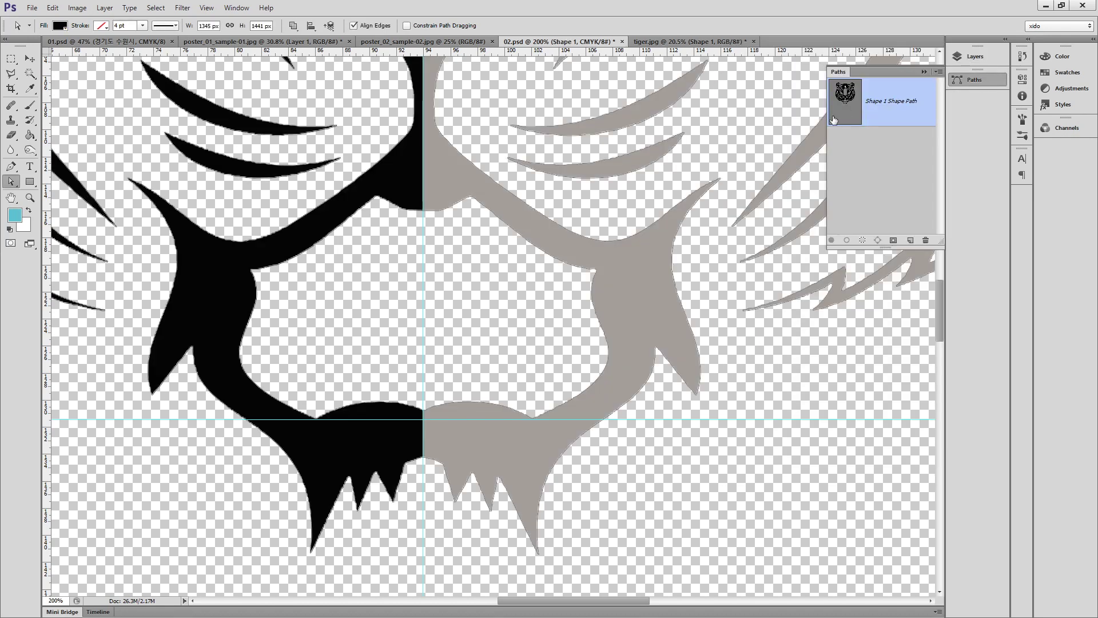
click(472, 201)
drag(472, 200, 494, 268)
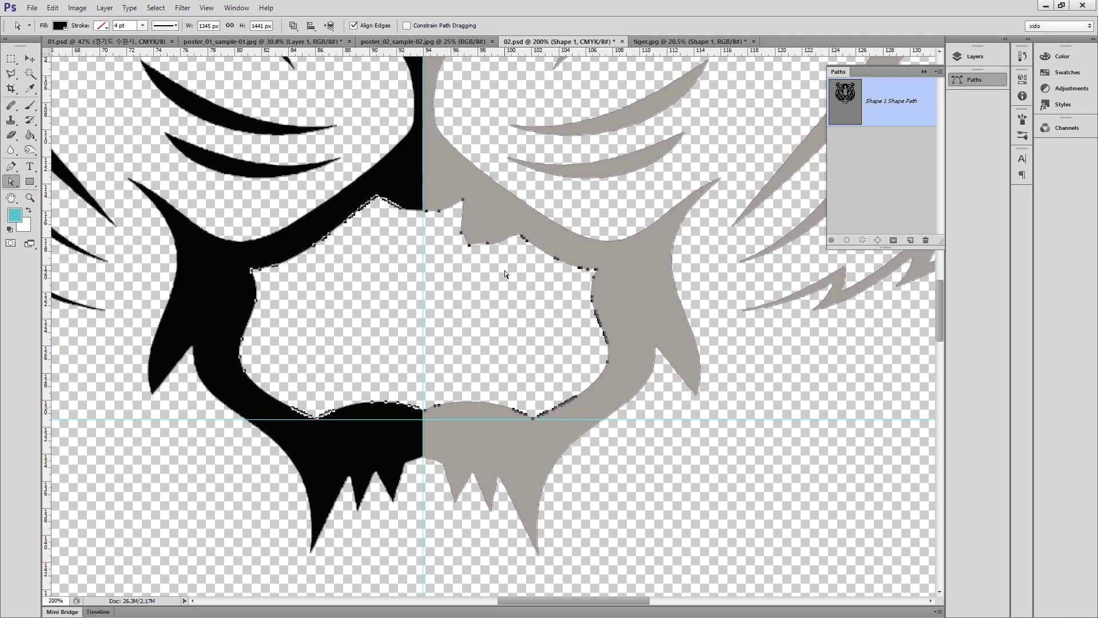
key(Delete)
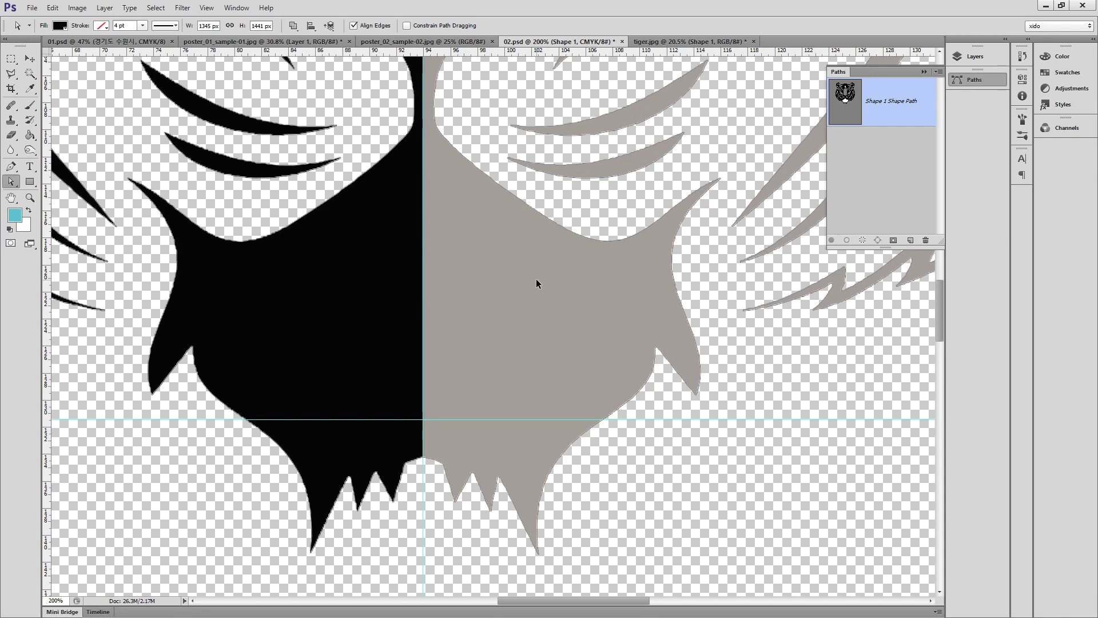
key(ctrl+0)
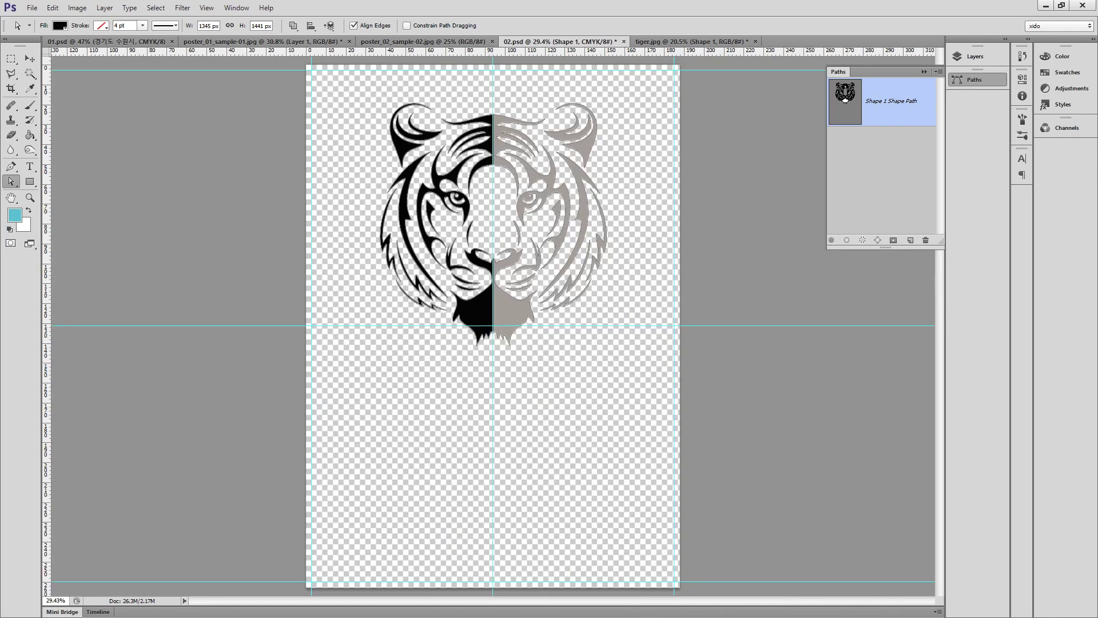